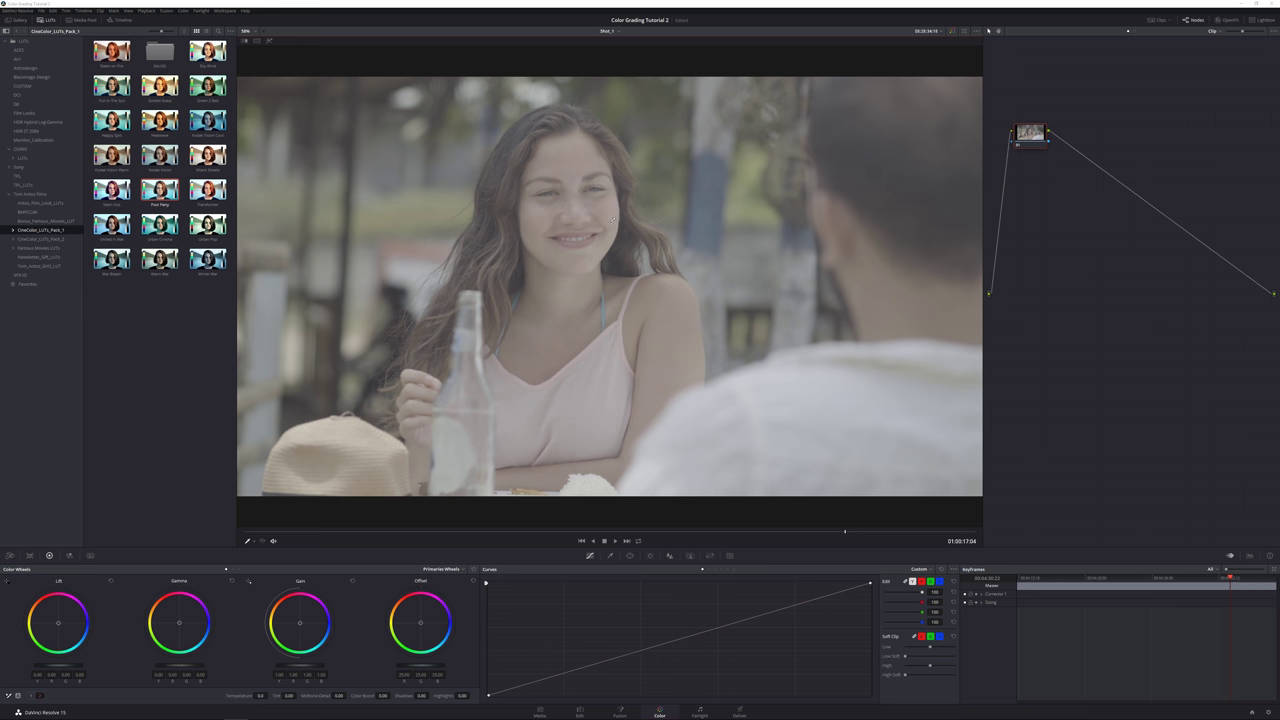
- Move node 01 slightly lower in the node graph and show the video scopes instead of the keyframes
{"action": "left_click_drag", "start_coordinate": [1030, 132], "coordinate": [1043, 155]}
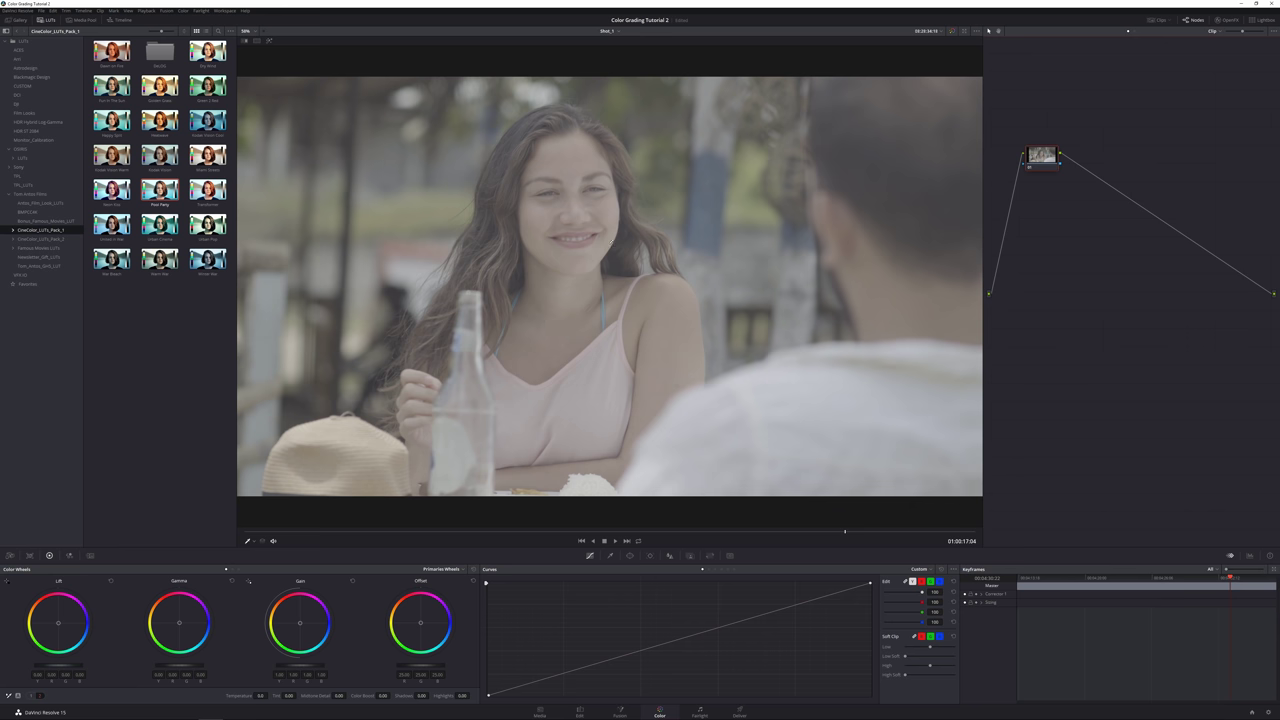
{"action": "left_click", "coordinate": [1251, 556]}
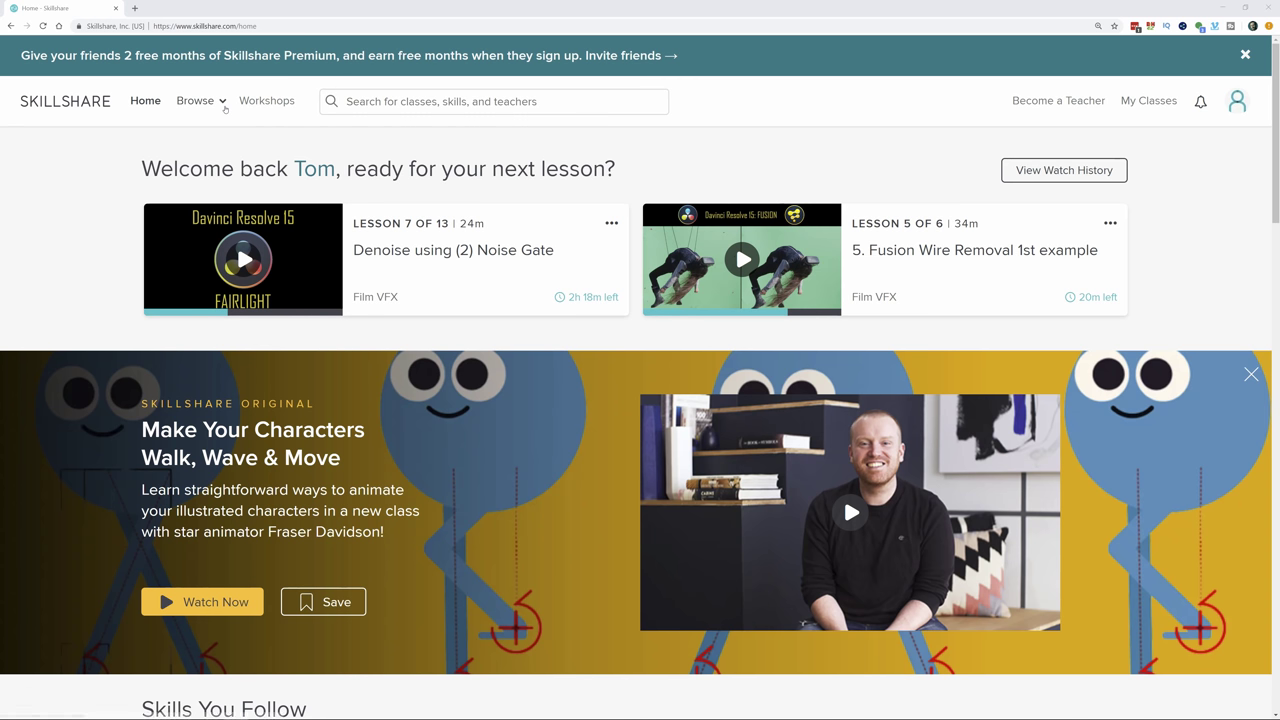
- Switch to the web browser and look through the featured and trending classes in Skillshare's Music Production category
{"action": "mouse_move", "coordinate": [223, 104]}
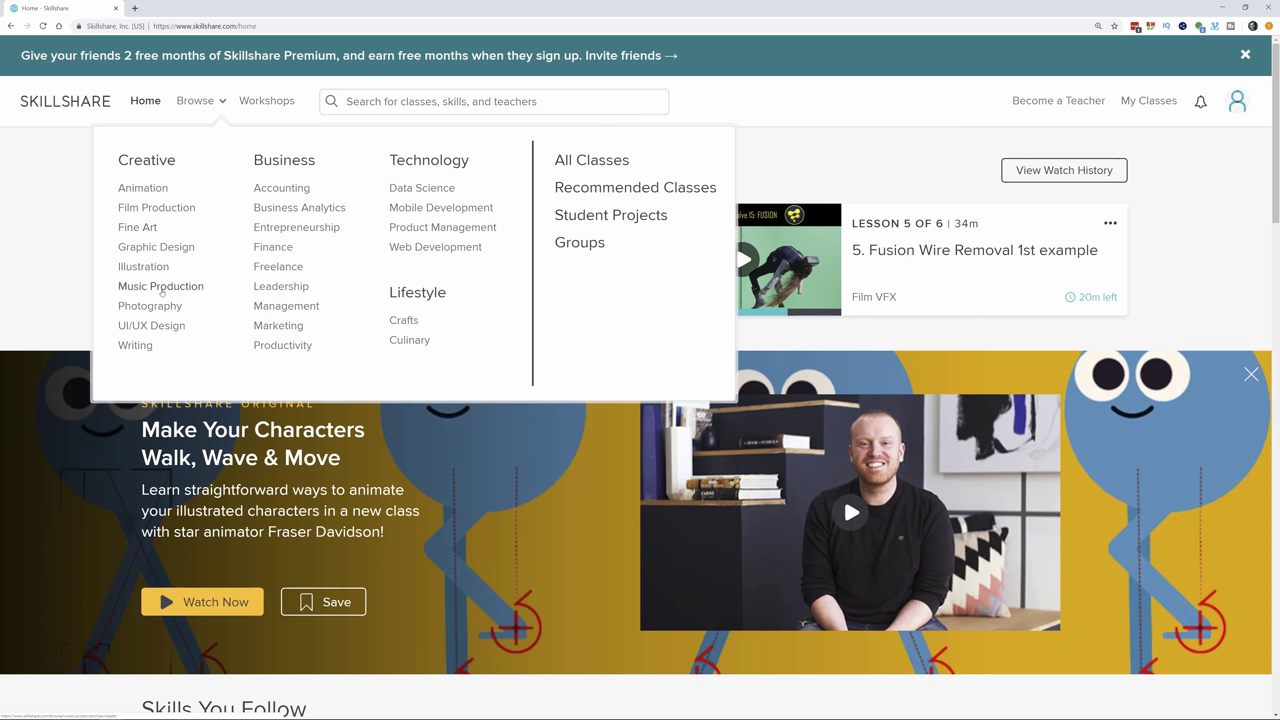
{"action": "left_click", "coordinate": [163, 288]}
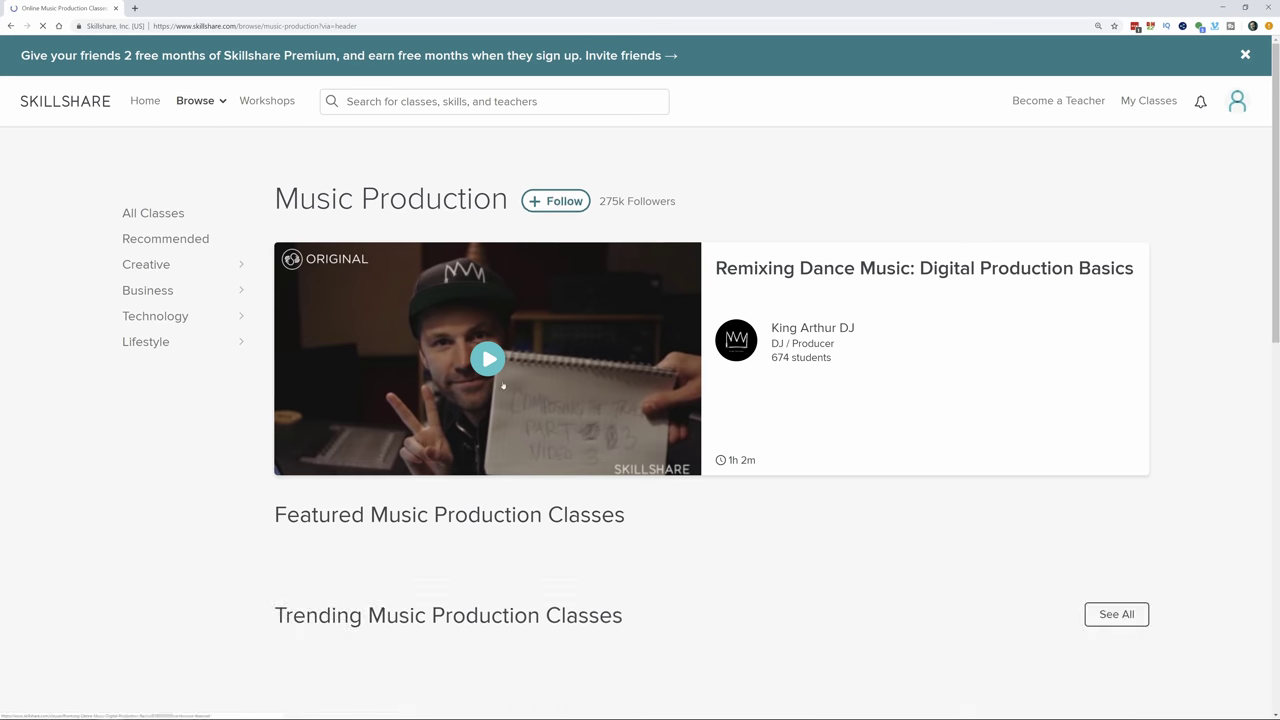
{"action": "scroll", "coordinate": [530, 615], "scroll_direction": "down", "scroll_amount": 5}
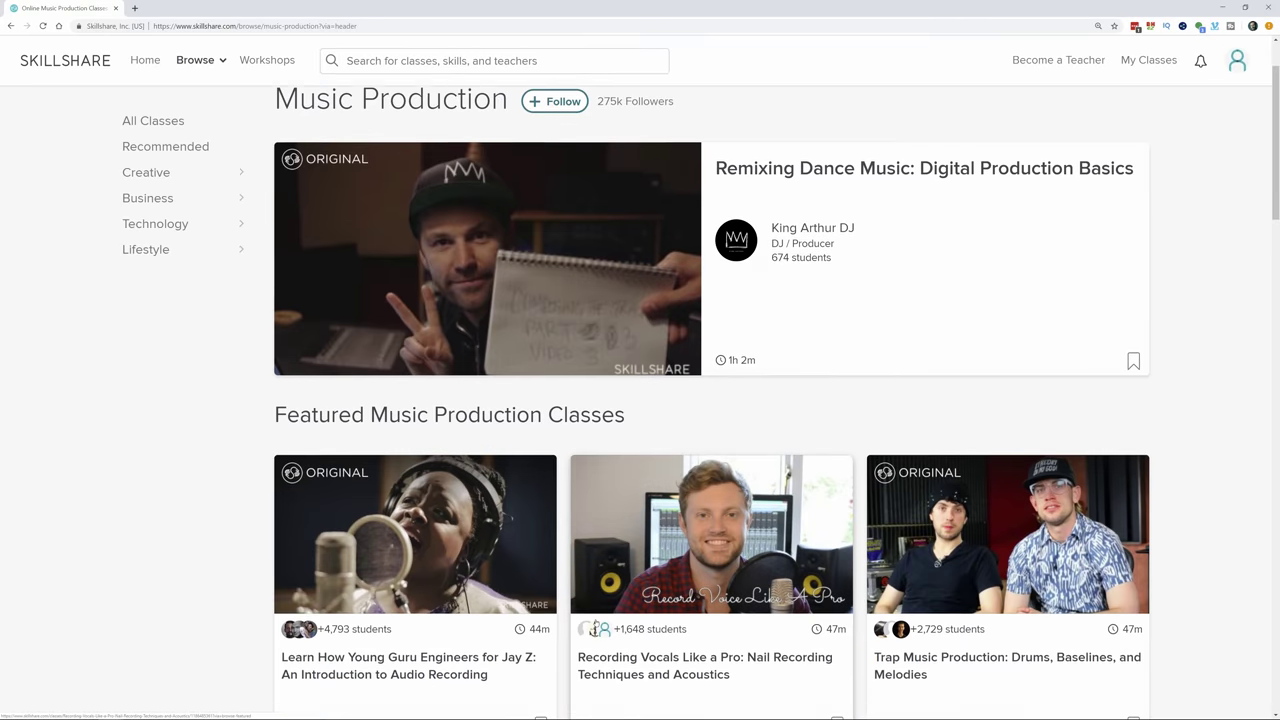
{"action": "scroll", "coordinate": [530, 615], "scroll_direction": "down", "scroll_amount": 2}
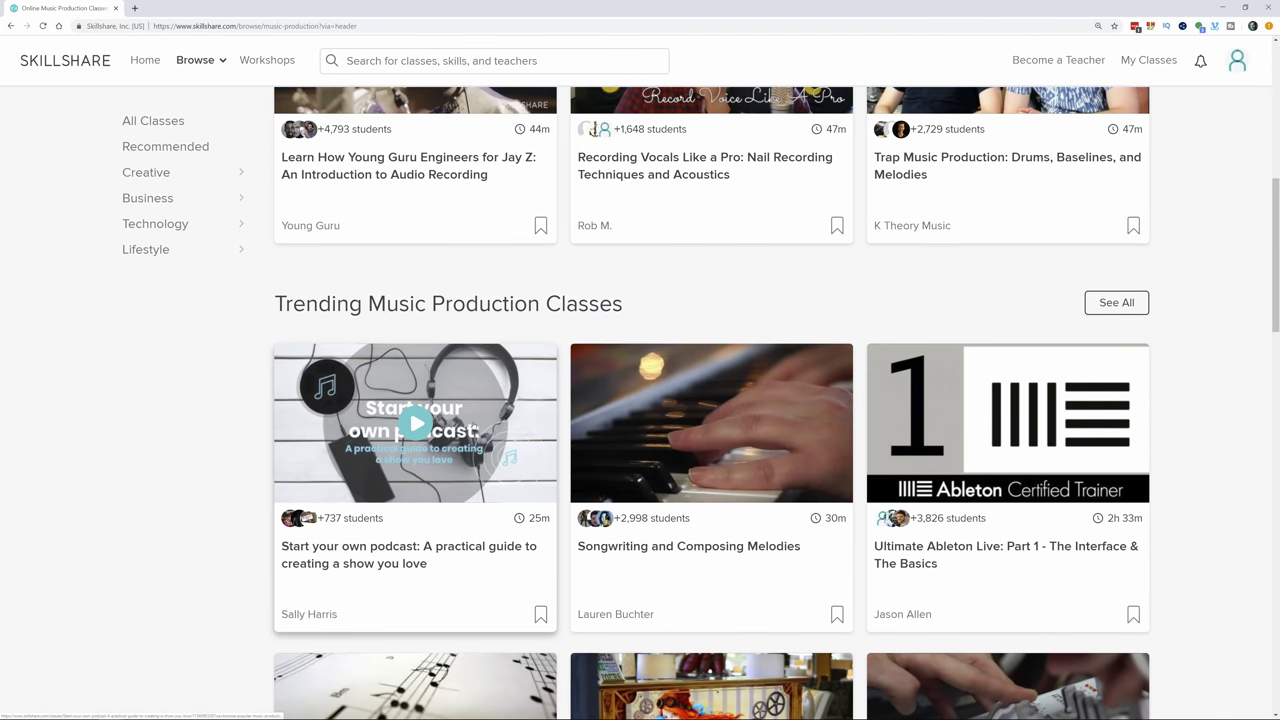
{"action": "scroll", "coordinate": [786, 436], "scroll_direction": "down", "scroll_amount": 3}
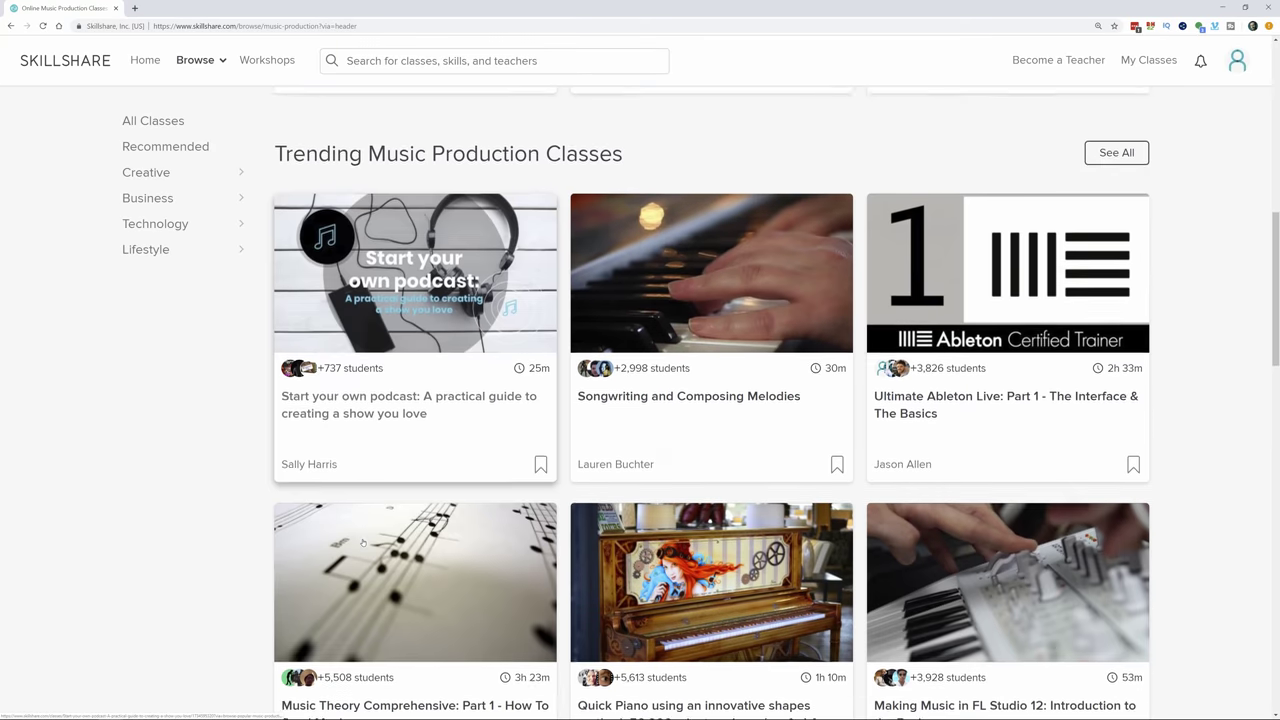
{"action": "scroll", "coordinate": [408, 480], "scroll_direction": "up", "scroll_amount": 5}
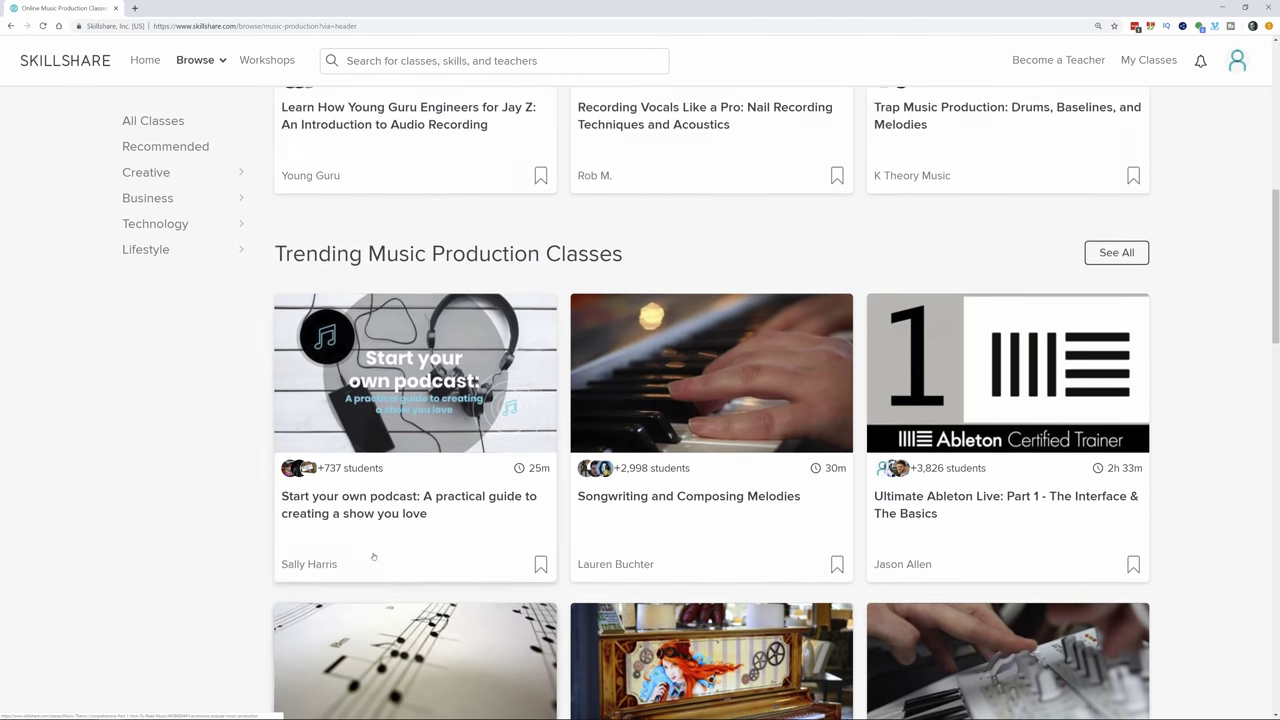
{"action": "scroll", "coordinate": [360, 406], "scroll_direction": "up", "scroll_amount": 4}
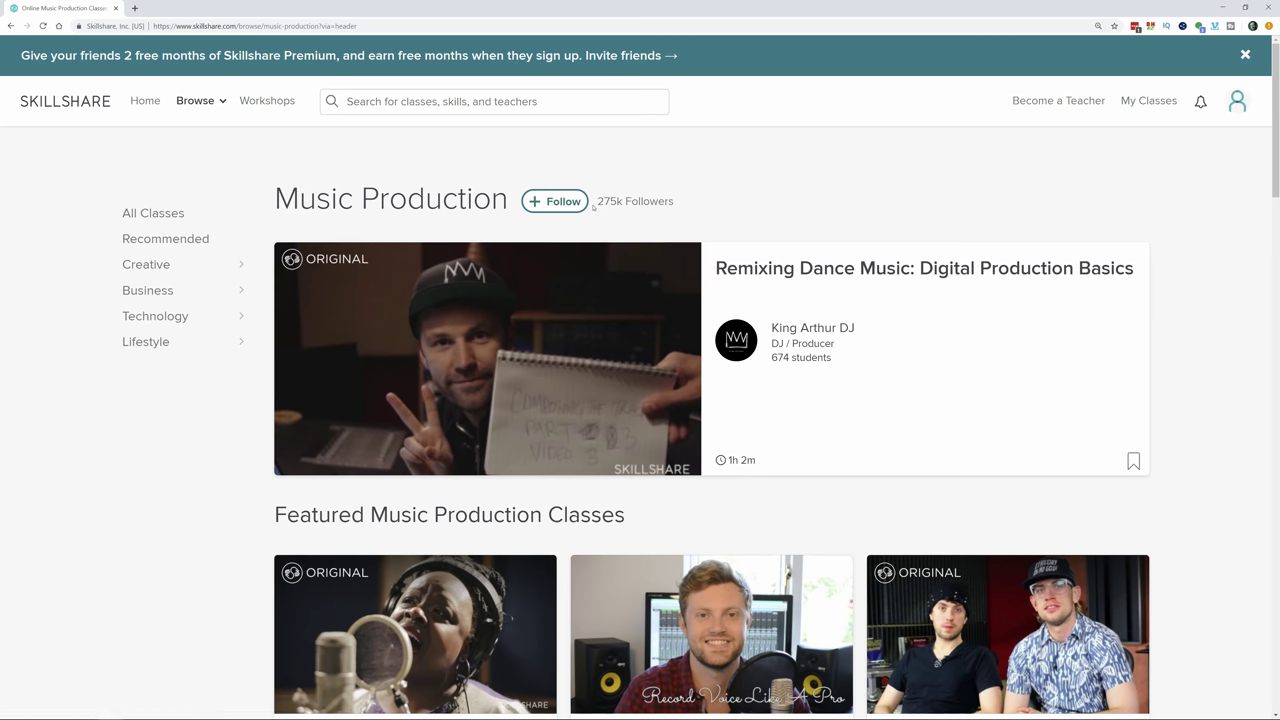
{"action": "mouse_move", "coordinate": [505, 362]}
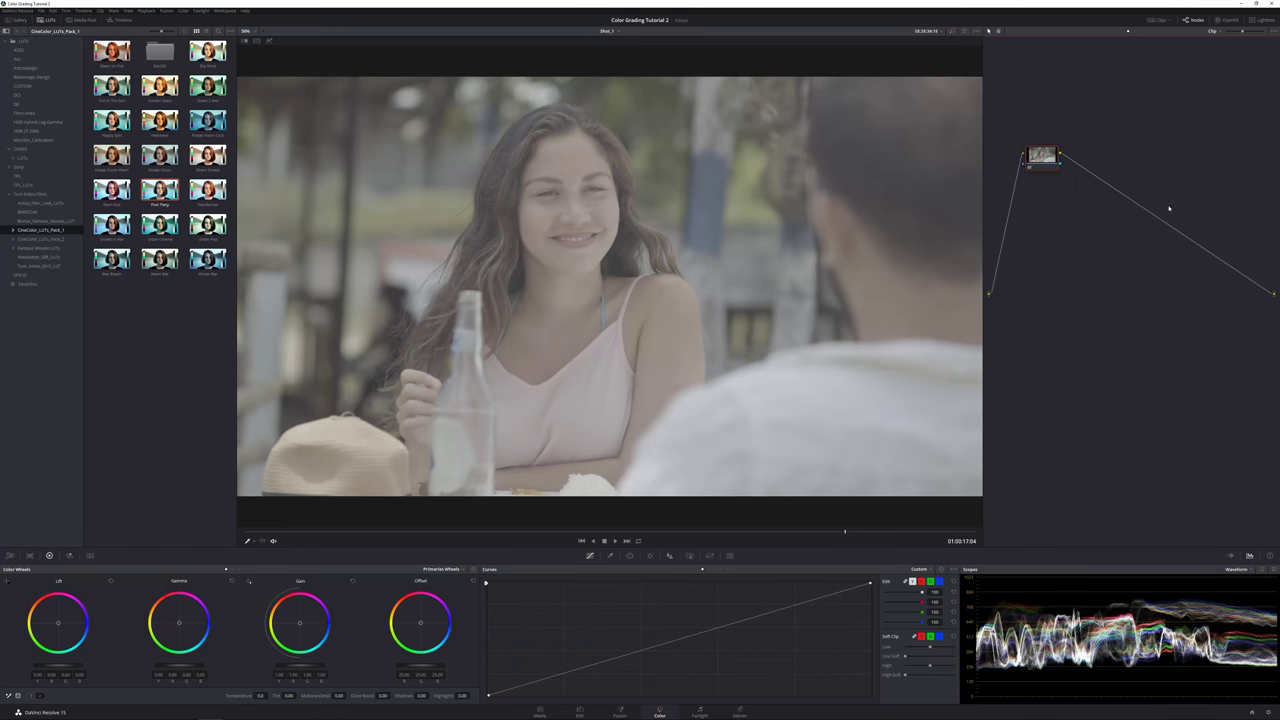
- Increase the contrast of node 01 in the primaries adjustments to give the flat log footage deeper blacks and brighter highlights
{"action": "mouse_move", "coordinate": [1021, 157]}
{"action": "left_mouse_down"}
{"action": "mouse_move", "coordinate": [1036, 156]}
{"action": "mouse_move", "coordinate": [1017, 159]}
{"action": "left_mouse_up"}
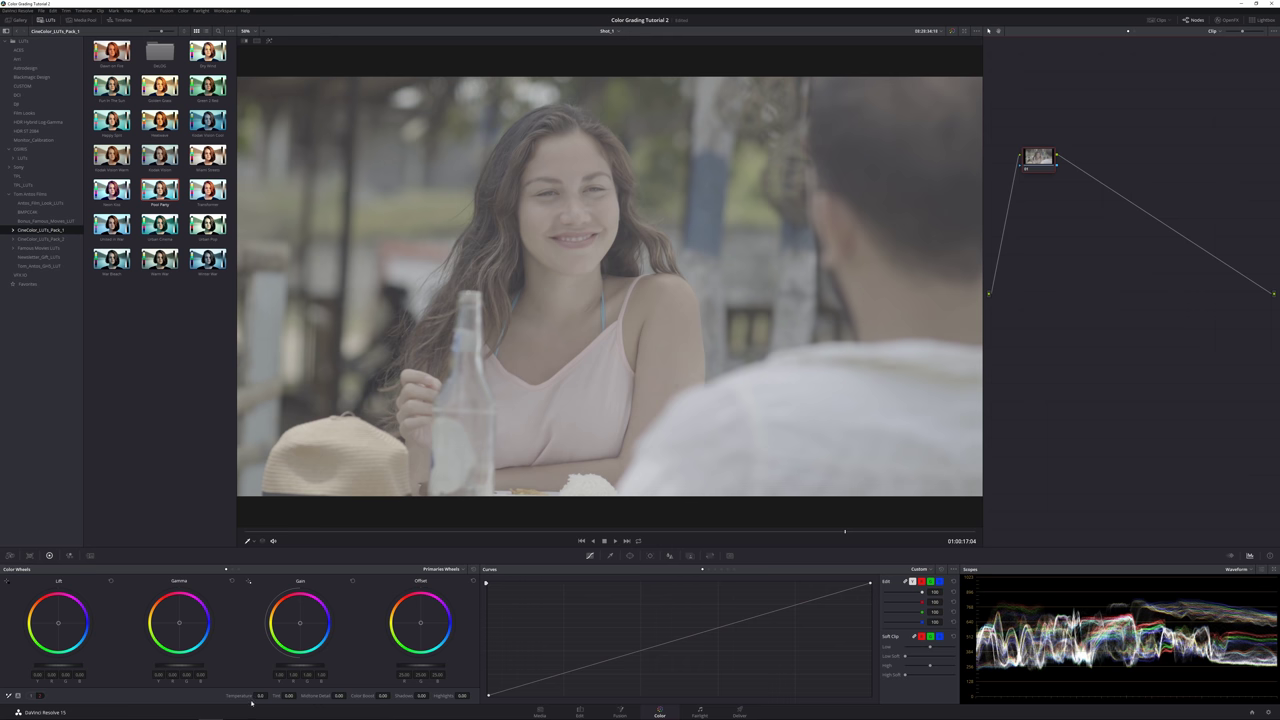
{"action": "left_click", "coordinate": [18, 695]}
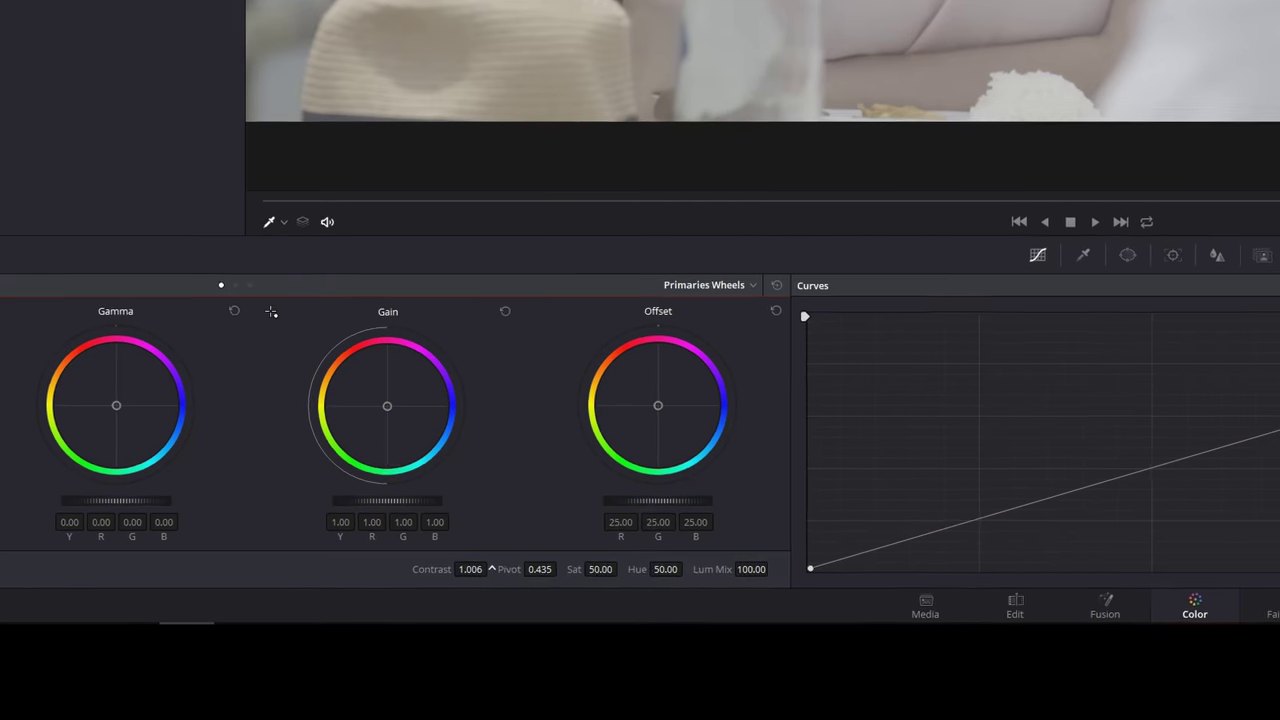
{"action": "left_click_drag", "start_coordinate": [352, 651], "coordinate": [396, 651]}
{"action": "left_click_drag", "start_coordinate": [497, 564], "coordinate": [522, 564]}
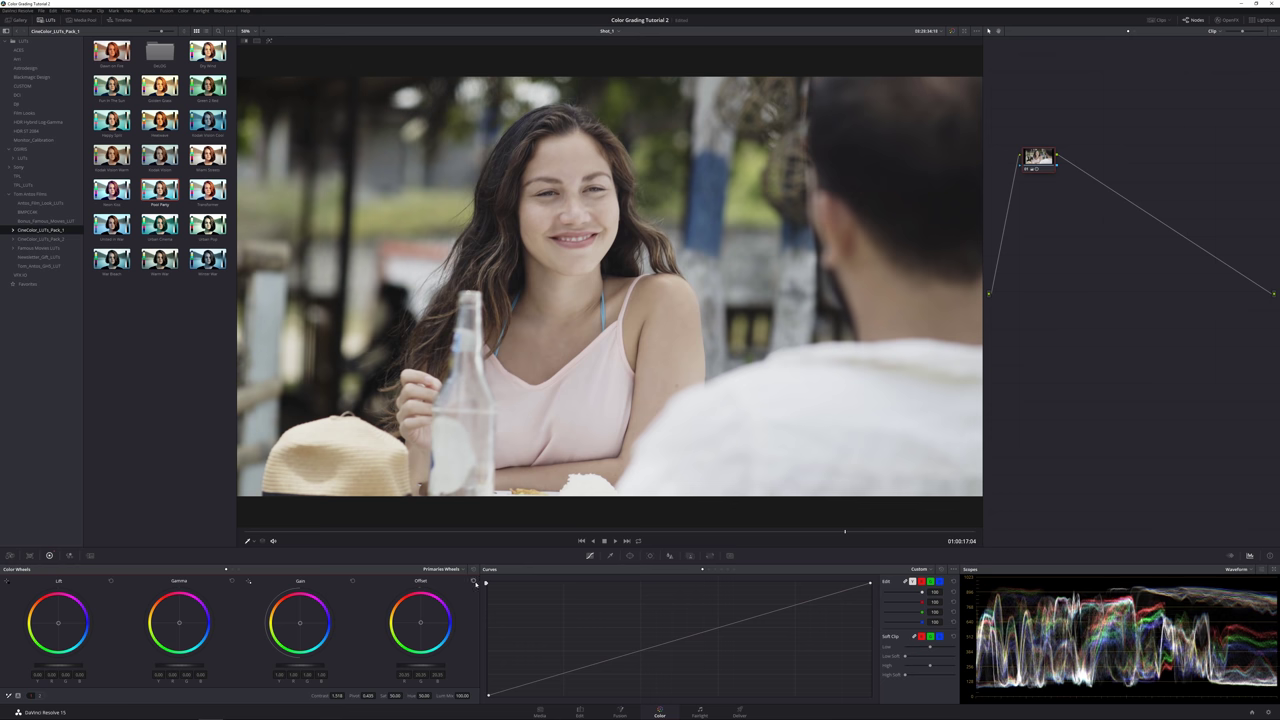
- Switch the scope from waveform to vectorscope and compare the shot with node 01 disabled and enabled
{"action": "left_click", "coordinate": [1238, 570]}
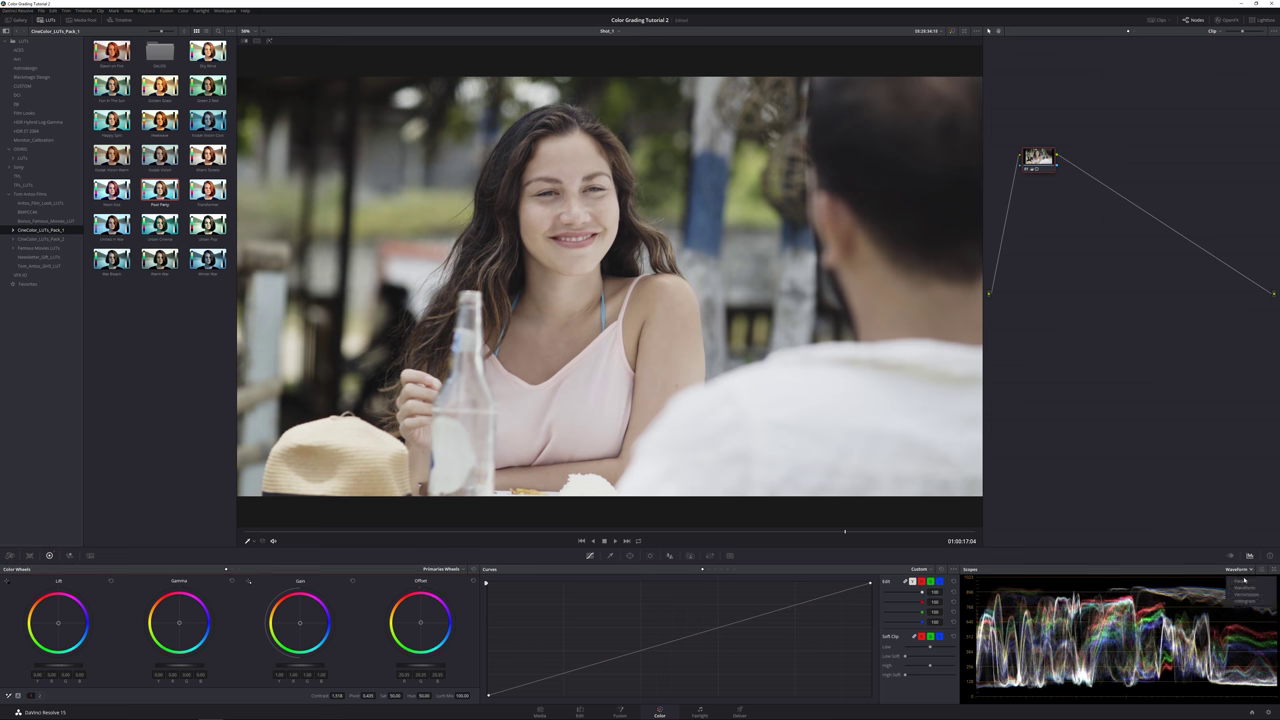
{"action": "left_click", "coordinate": [1250, 597]}
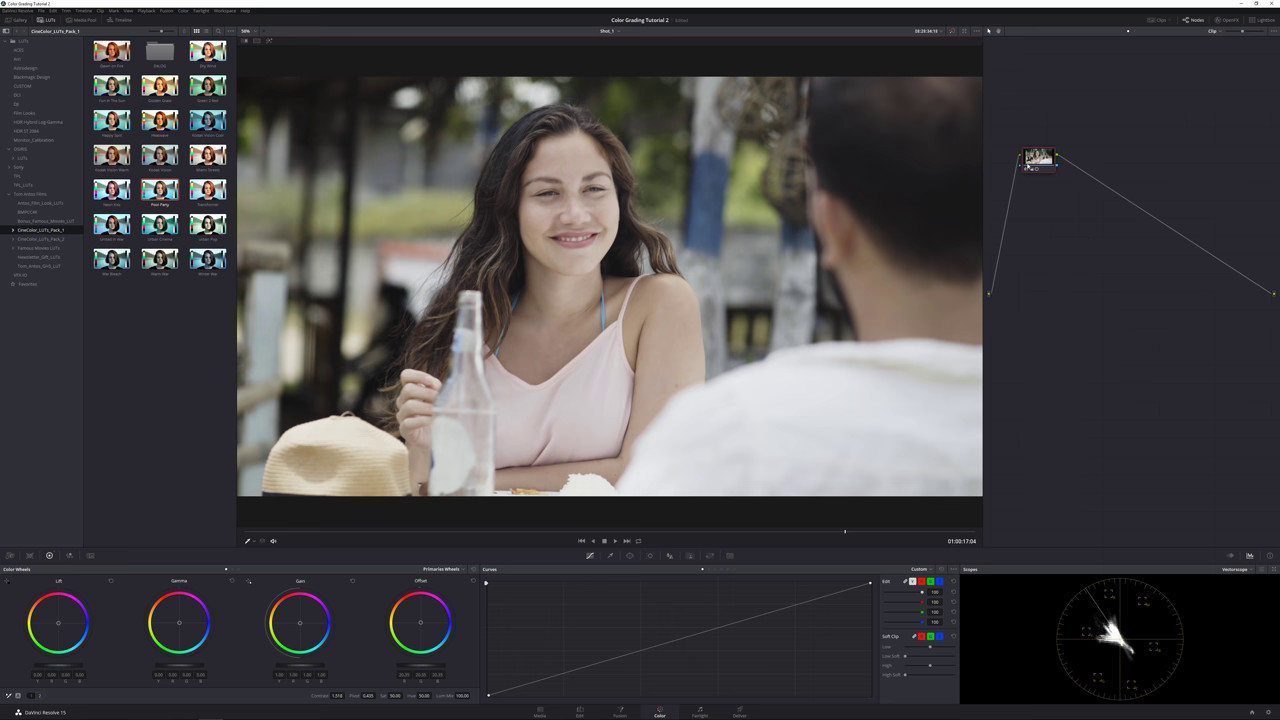
{"action": "left_click", "coordinate": [1026, 170]}
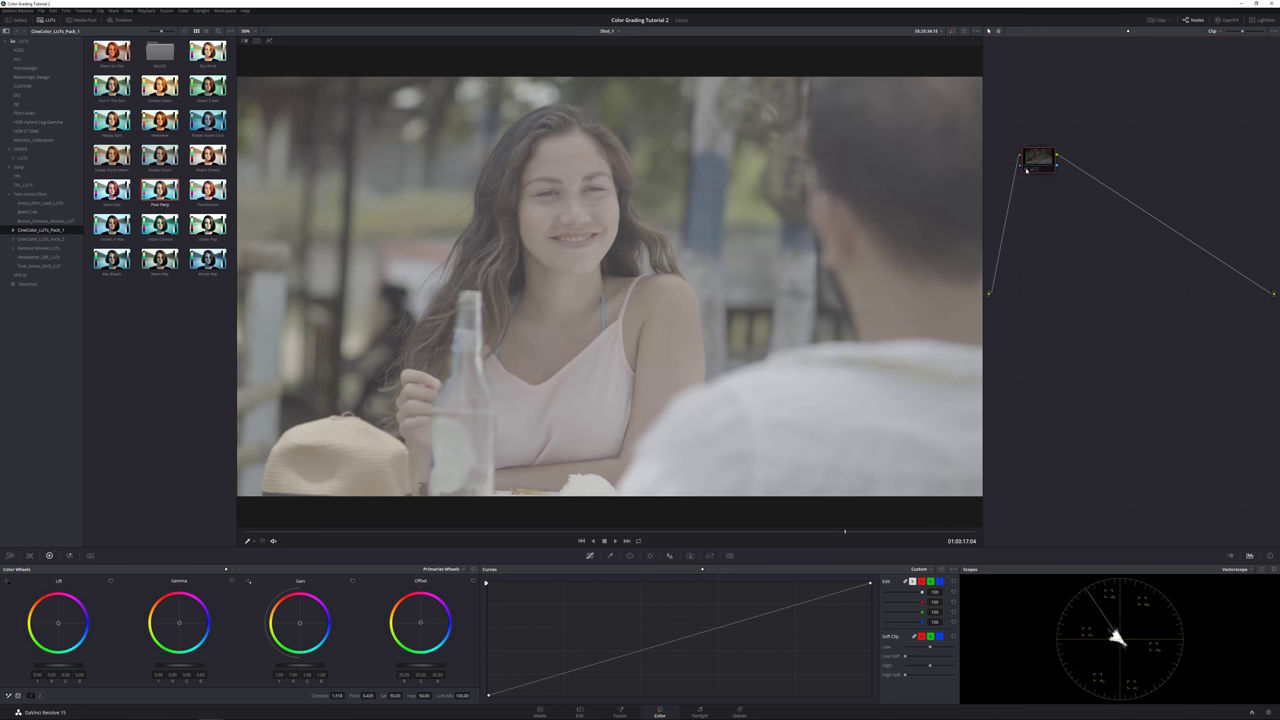
{"action": "left_click", "coordinate": [1026, 170]}
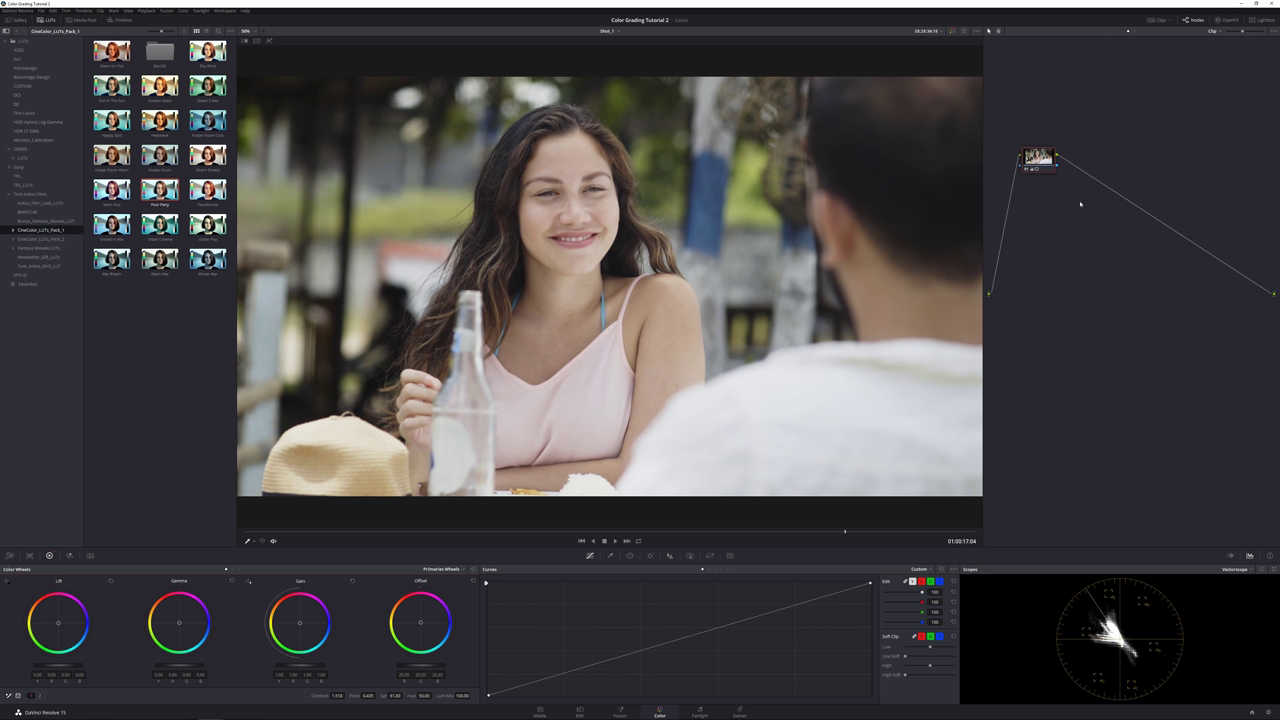
{"action": "left_click", "coordinate": [1026, 170]}
{"action": "left_click", "coordinate": [1026, 170]}
- Add a serial node after node 01 and review the available node commands
{"action": "left_click_drag", "start_coordinate": [1040, 158], "coordinate": [1036, 159]}
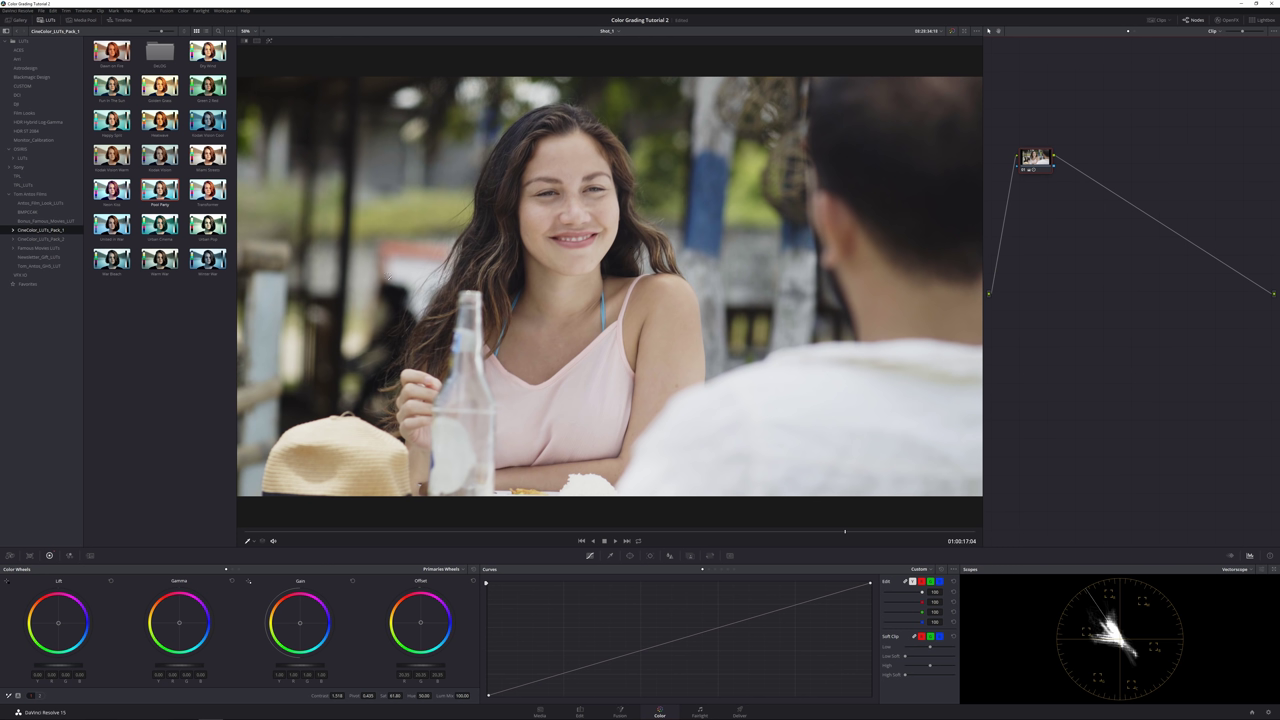
{"action": "left_click_drag", "start_coordinate": [1036, 158], "coordinate": [1040, 158]}
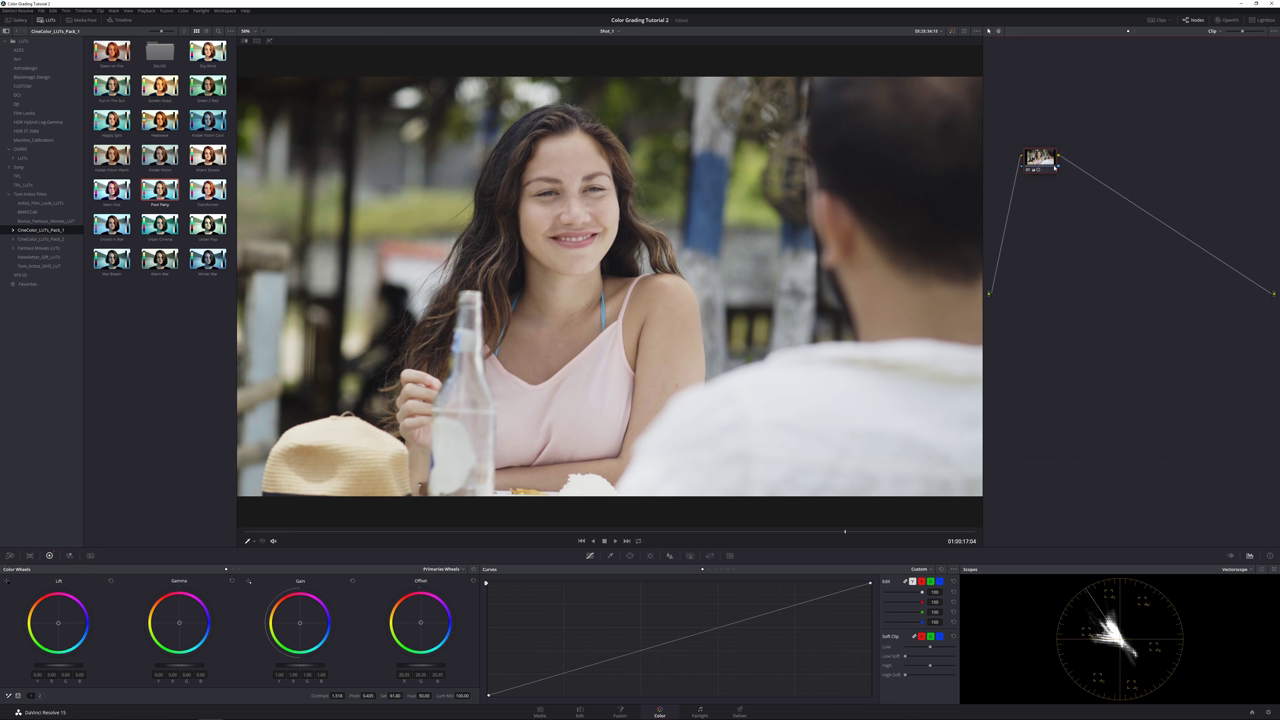
{"action": "key", "text": "alt+s"}
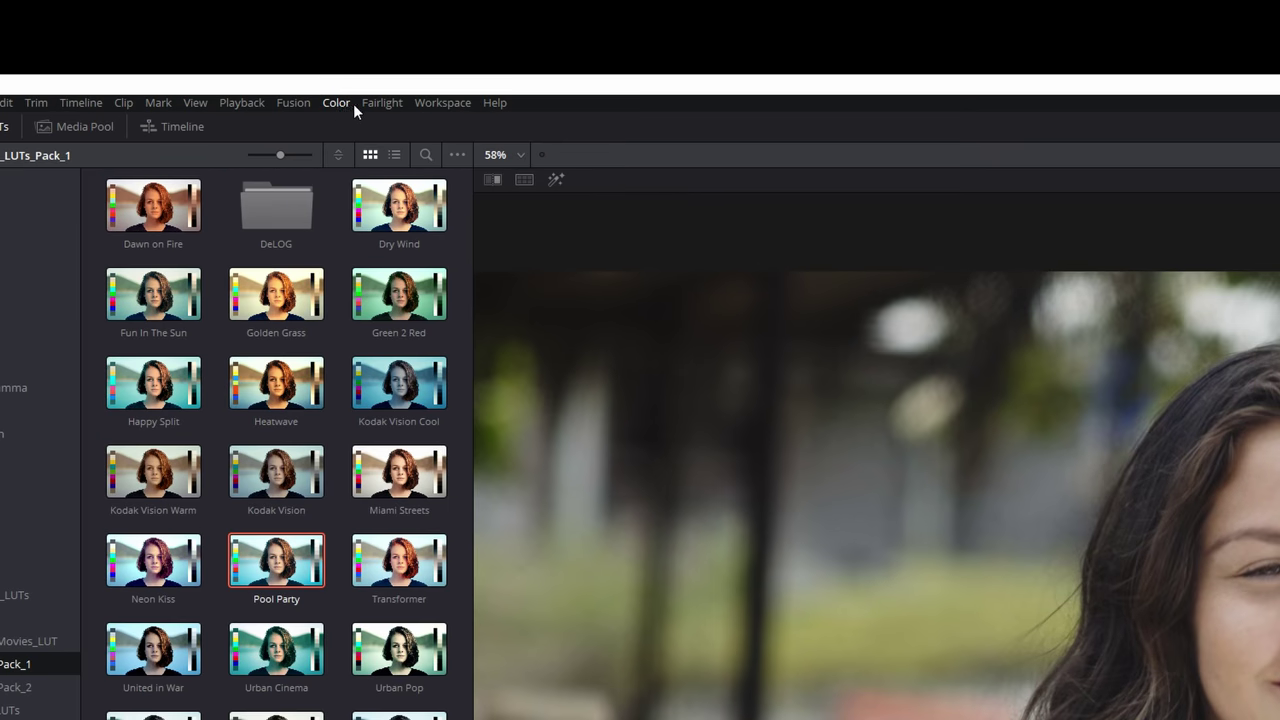
{"action": "left_click", "coordinate": [339, 103]}
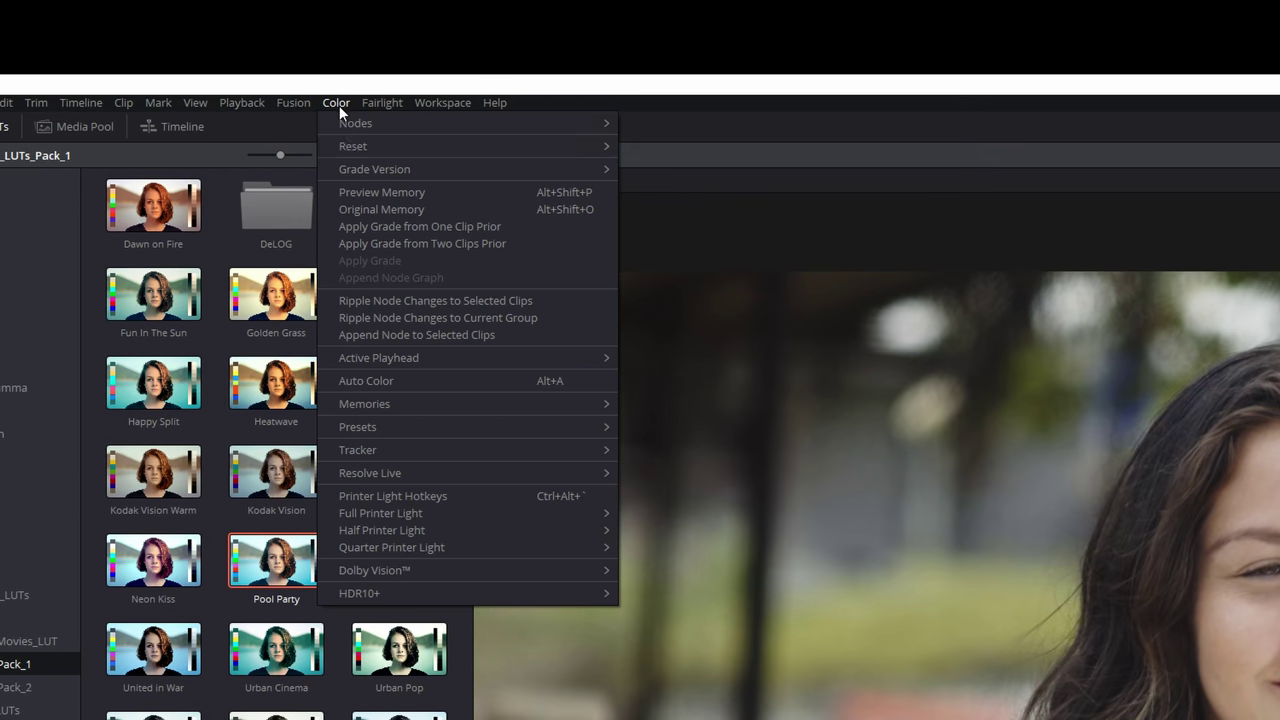
{"action": "mouse_move", "coordinate": [388, 125]}
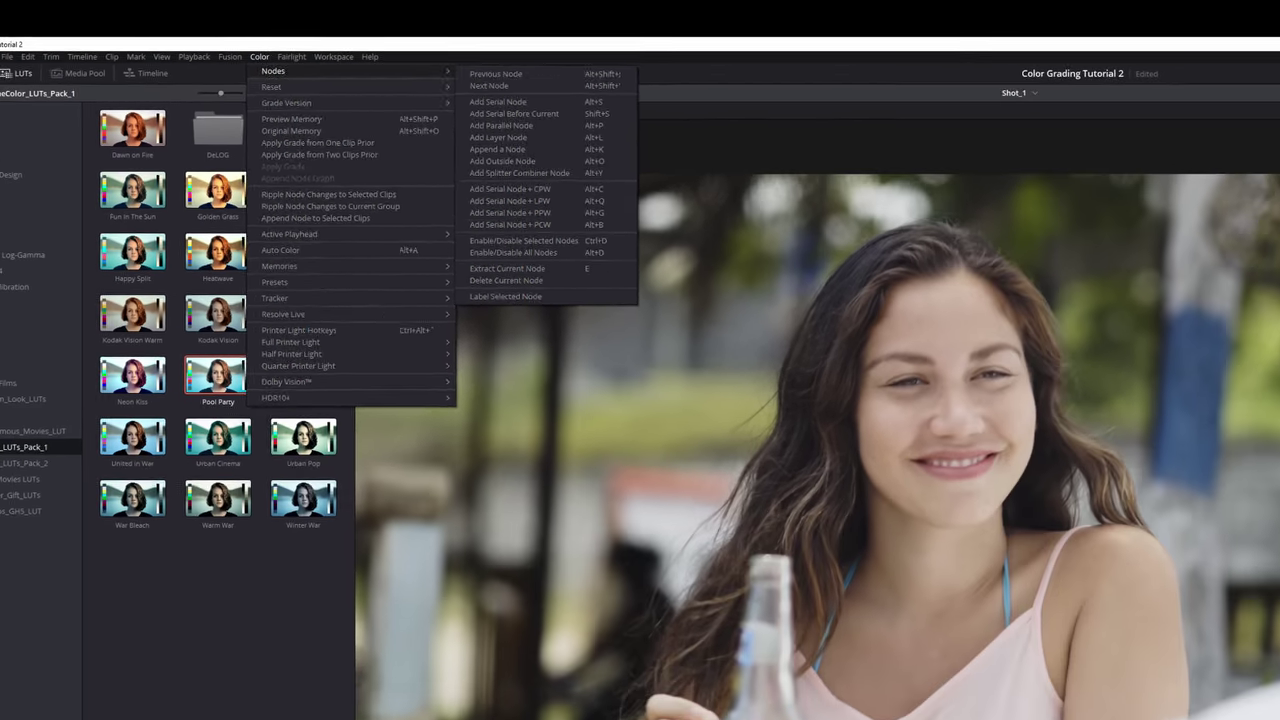
{"action": "left_click", "coordinate": [686, 172]}
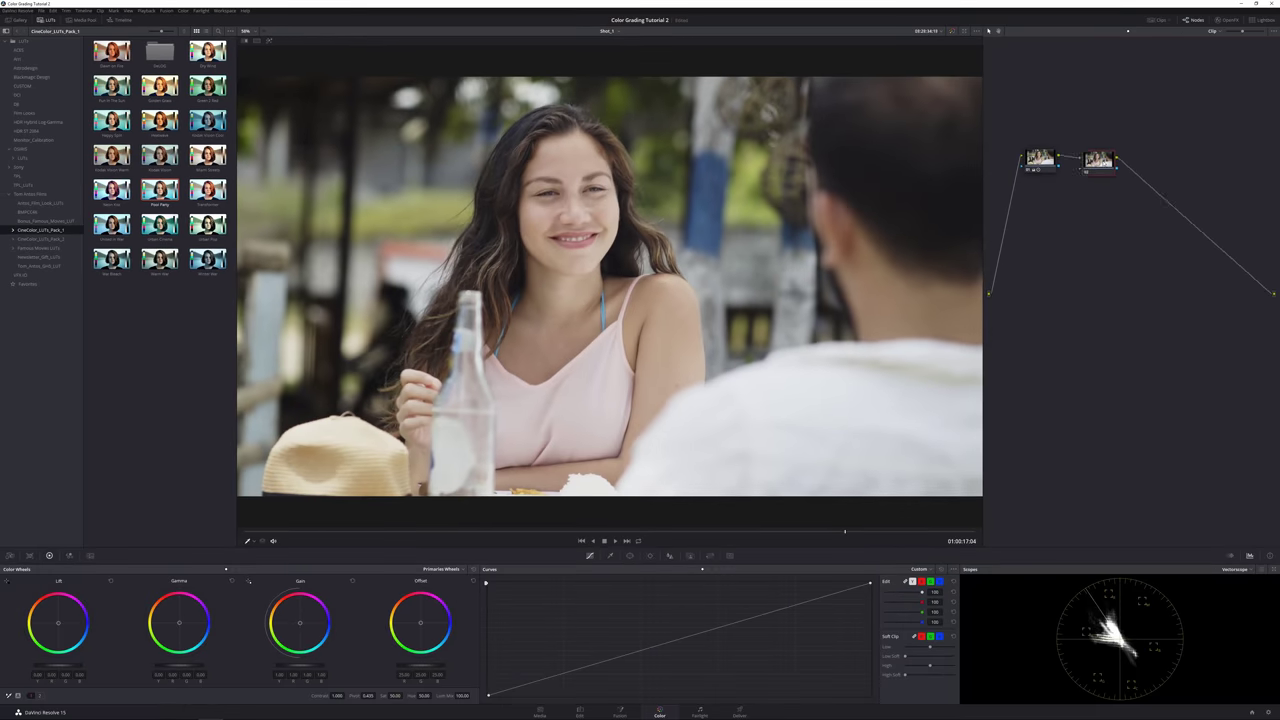
- Select node 01 in the two-node graph and check its effect by disabling and re-enabling it
{"action": "left_click", "coordinate": [1038, 158]}
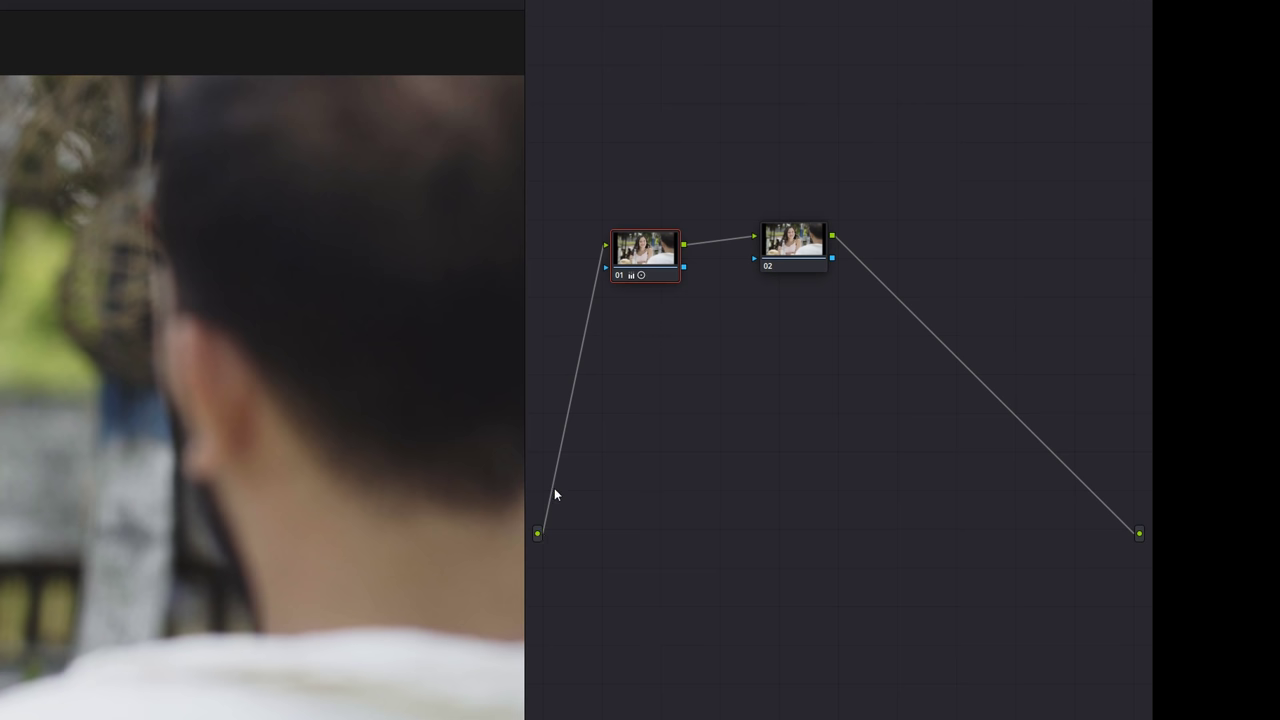
{"action": "mouse_move", "coordinate": [618, 274]}
{"action": "left_mouse_down"}
{"action": "mouse_move", "coordinate": [654, 249]}
{"action": "mouse_move", "coordinate": [616, 272]}
{"action": "left_mouse_up"}
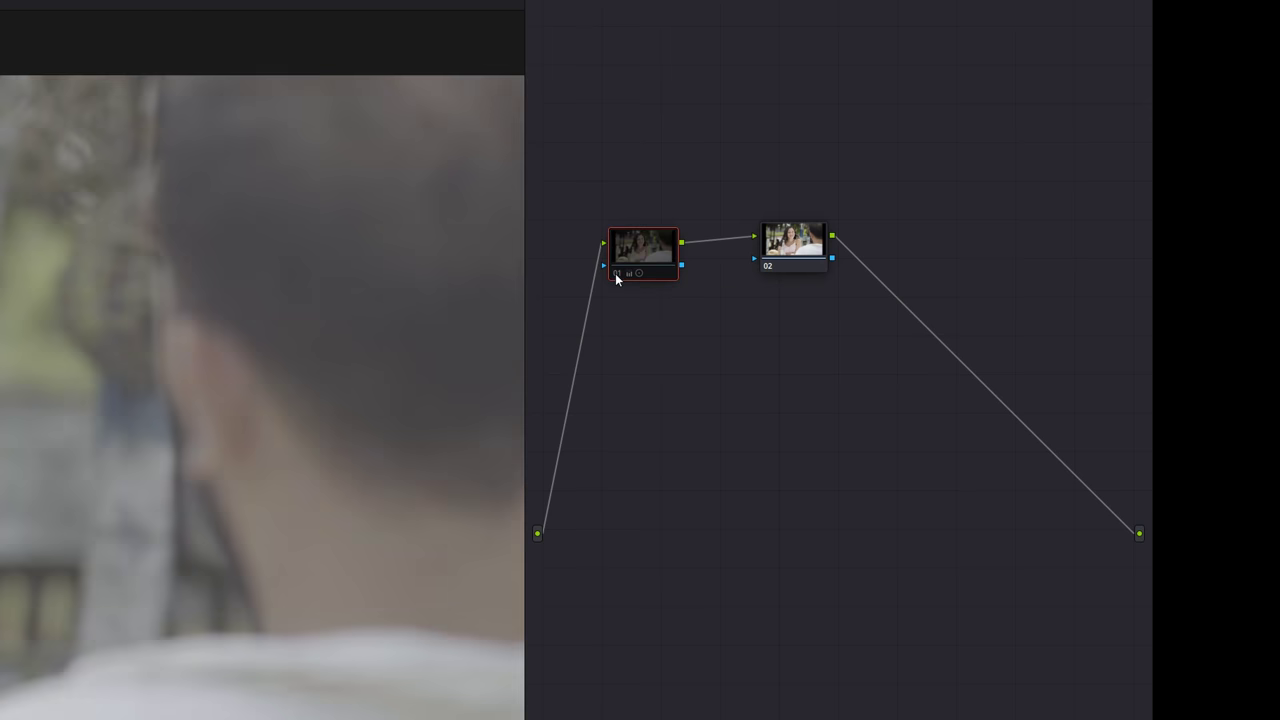
{"action": "key", "text": "ctrl+d"}
{"action": "key", "text": "ctrl+d"}
- Select node 02, apply the Pool Party LUT from CineColor_LUTs_Pack_1 to it, and adjust its position in the graph
{"action": "left_click", "coordinate": [792, 250]}
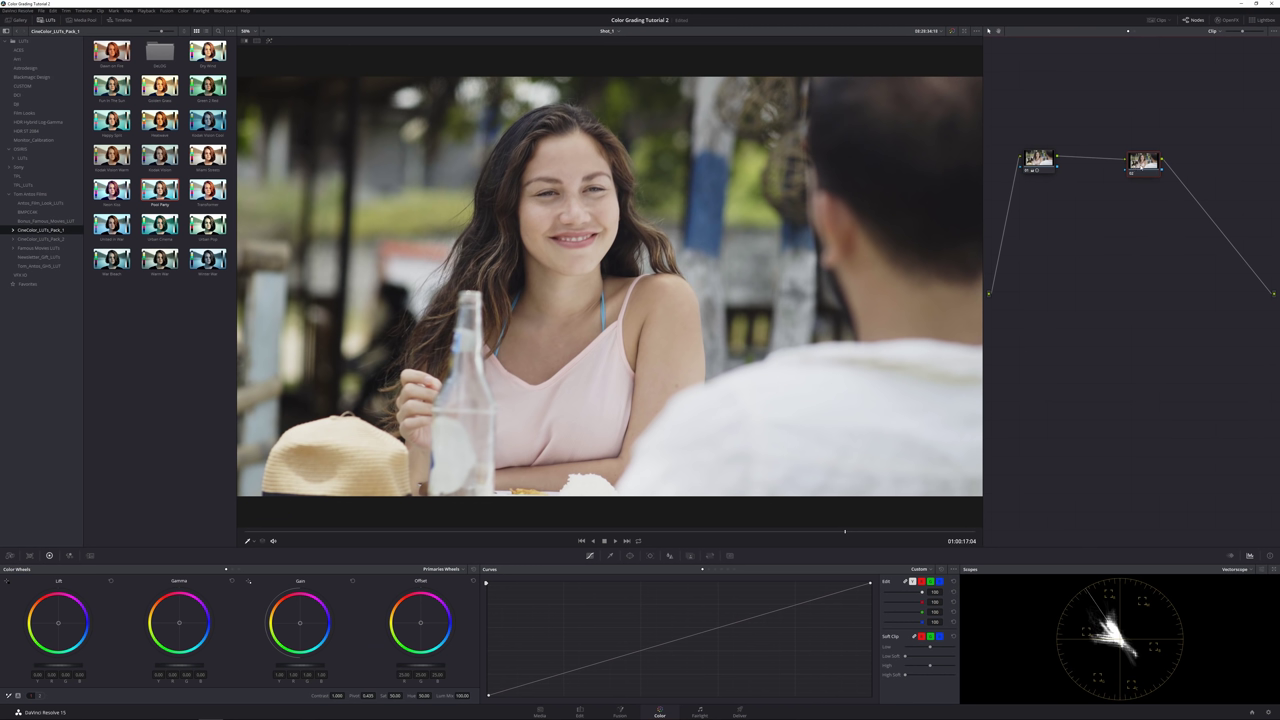
{"action": "left_click_drag", "start_coordinate": [1142, 167], "coordinate": [1134, 167]}
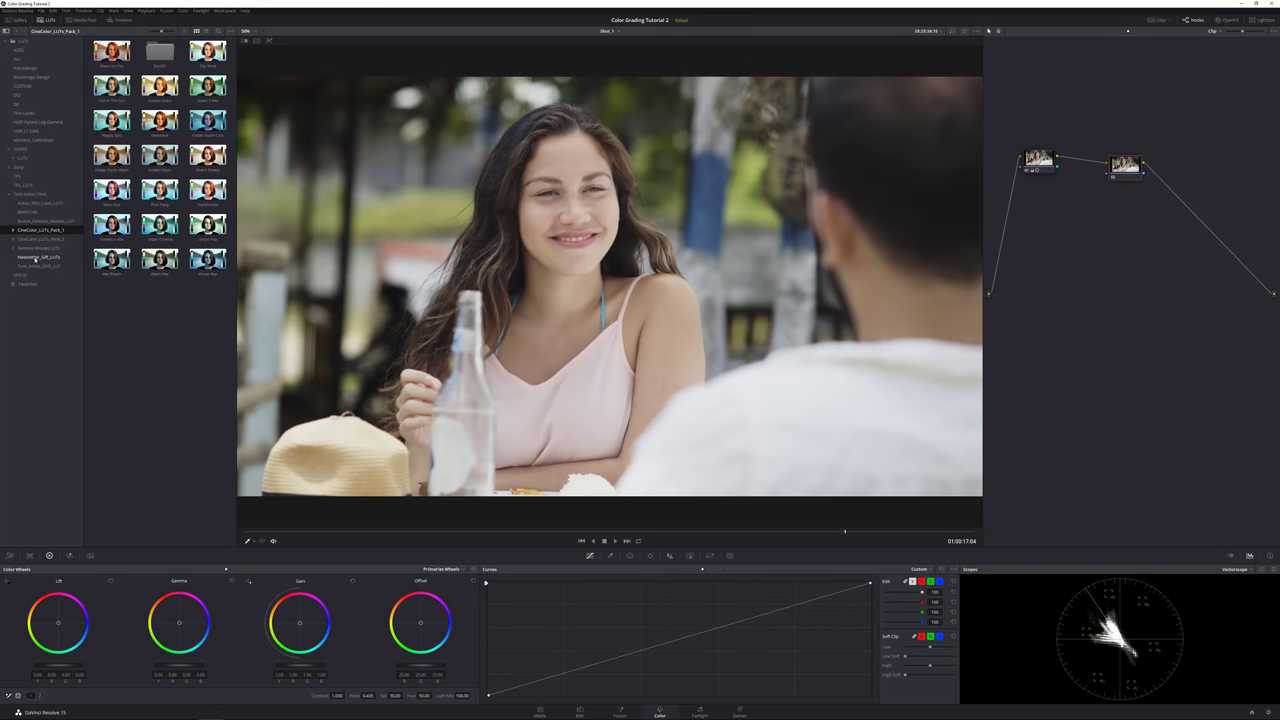
{"action": "left_click", "coordinate": [40, 239]}
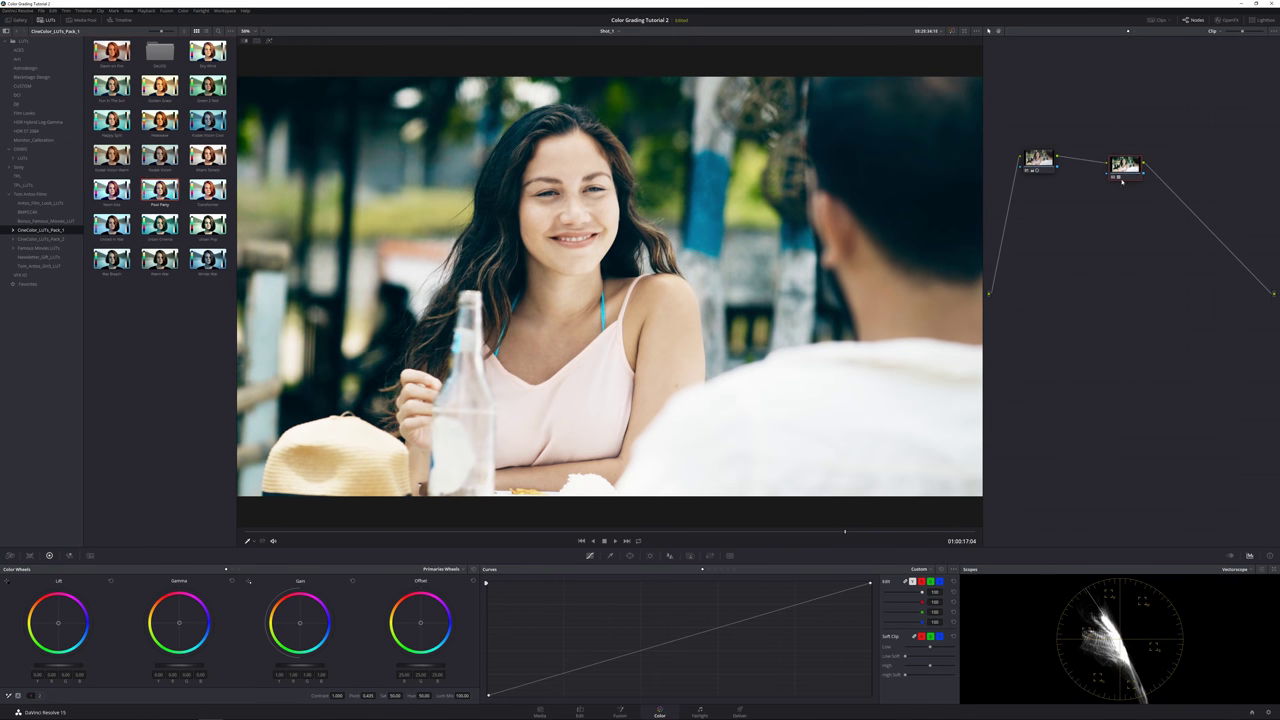
{"action": "left_click_drag", "start_coordinate": [1126, 165], "coordinate": [1118, 155]}
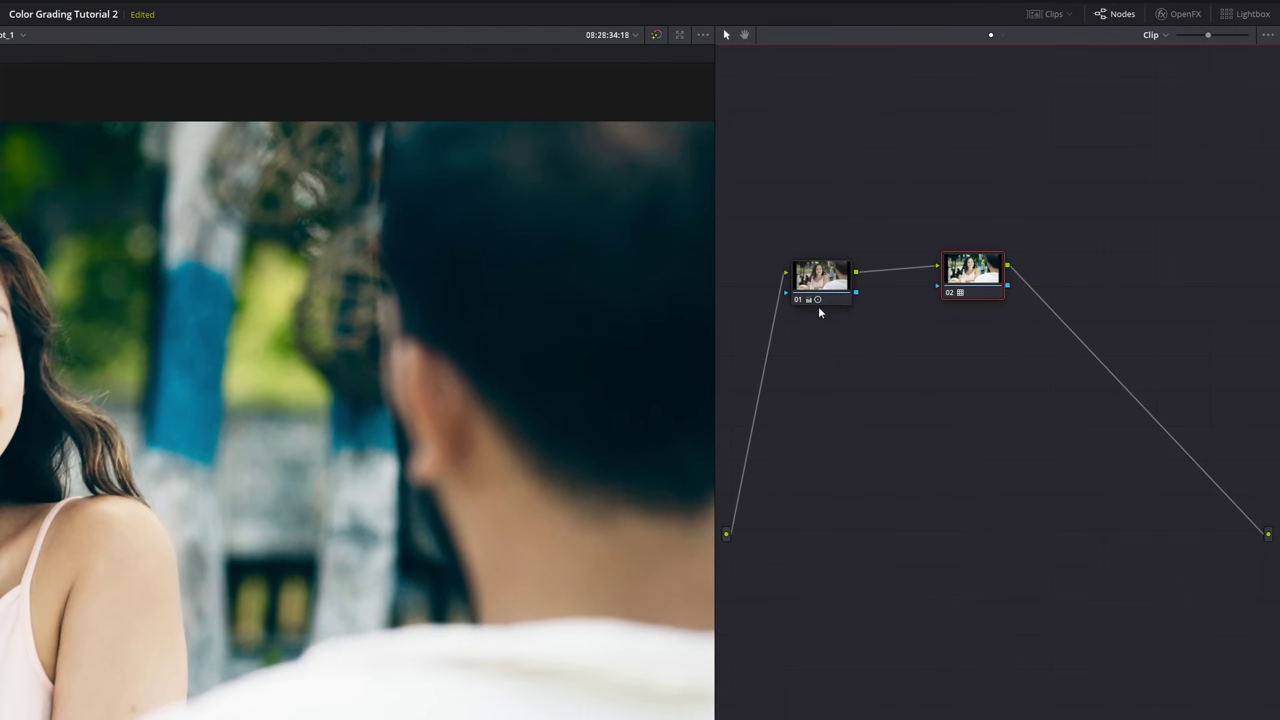
{"action": "mouse_move", "coordinate": [975, 275]}
{"action": "left_mouse_down"}
{"action": "mouse_move", "coordinate": [987, 286]}
{"action": "mouse_move", "coordinate": [963, 290]}
{"action": "mouse_move", "coordinate": [993, 277]}
{"action": "left_mouse_up"}
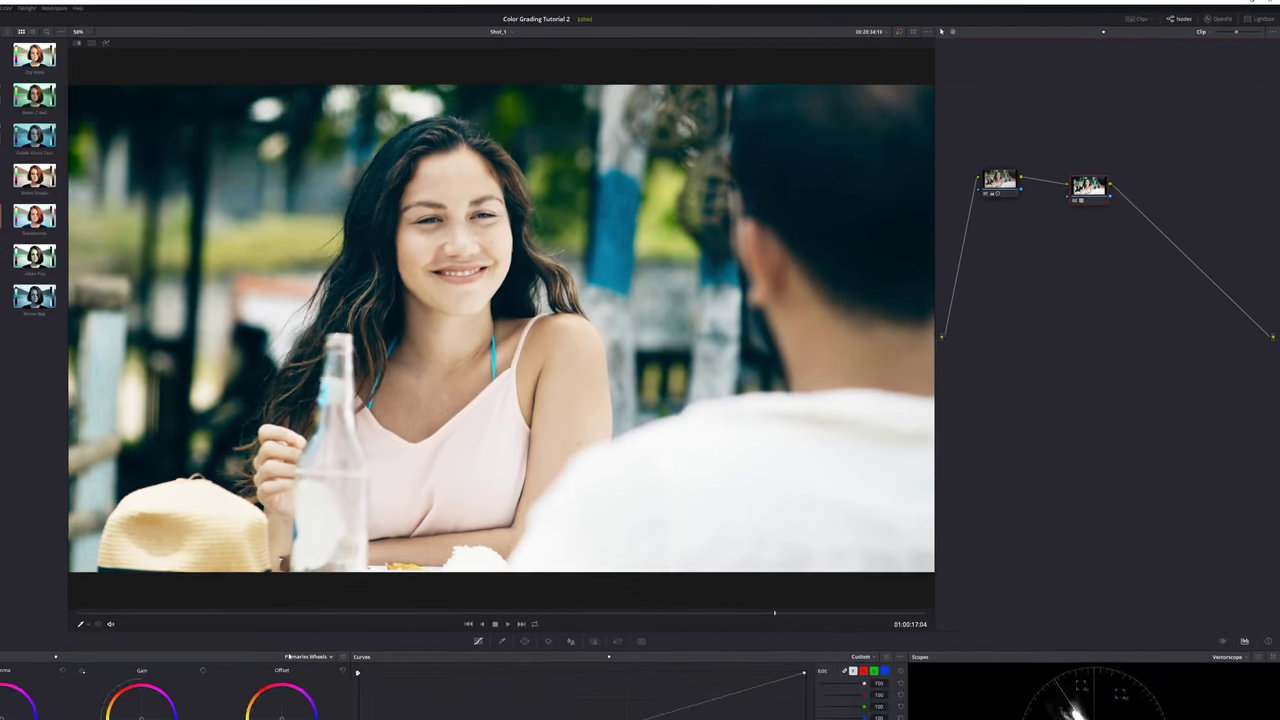
- Play the shot from an earlier point and replace the LUT on node 02 with Heatwave
{"action": "left_click_drag", "start_coordinate": [802, 535], "coordinate": [526, 534]}
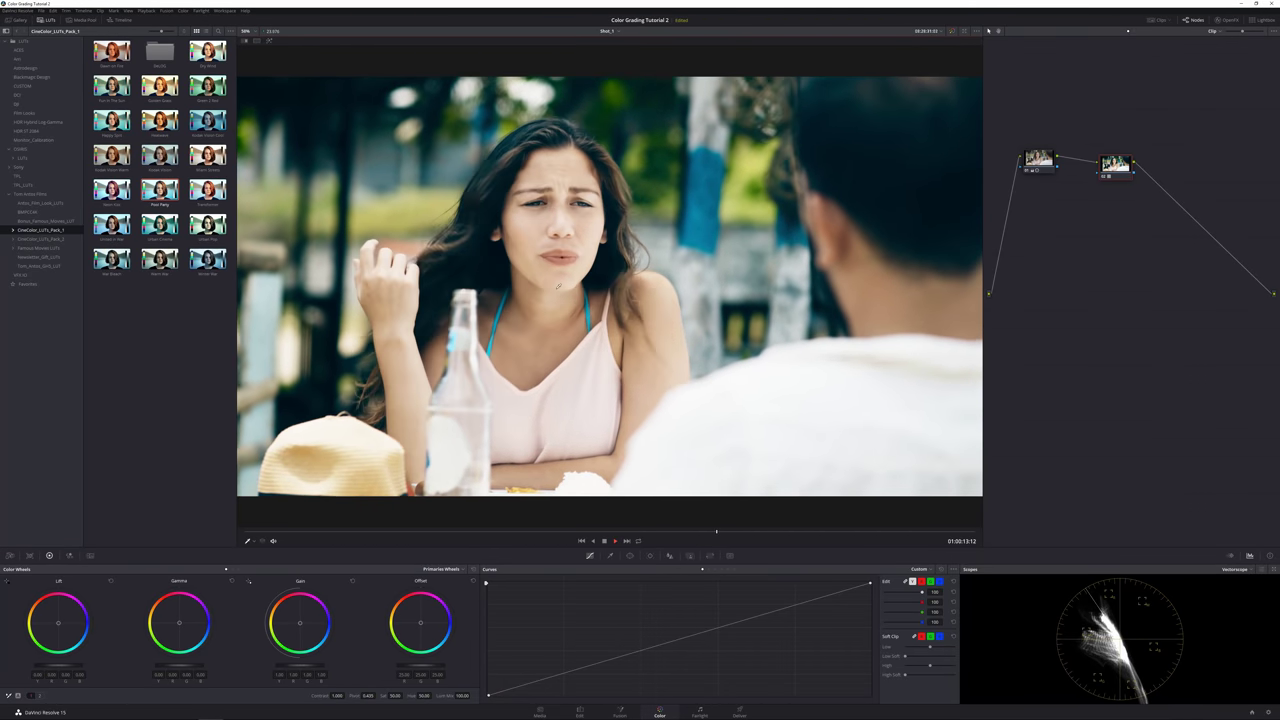
{"action": "key", "text": "space"}
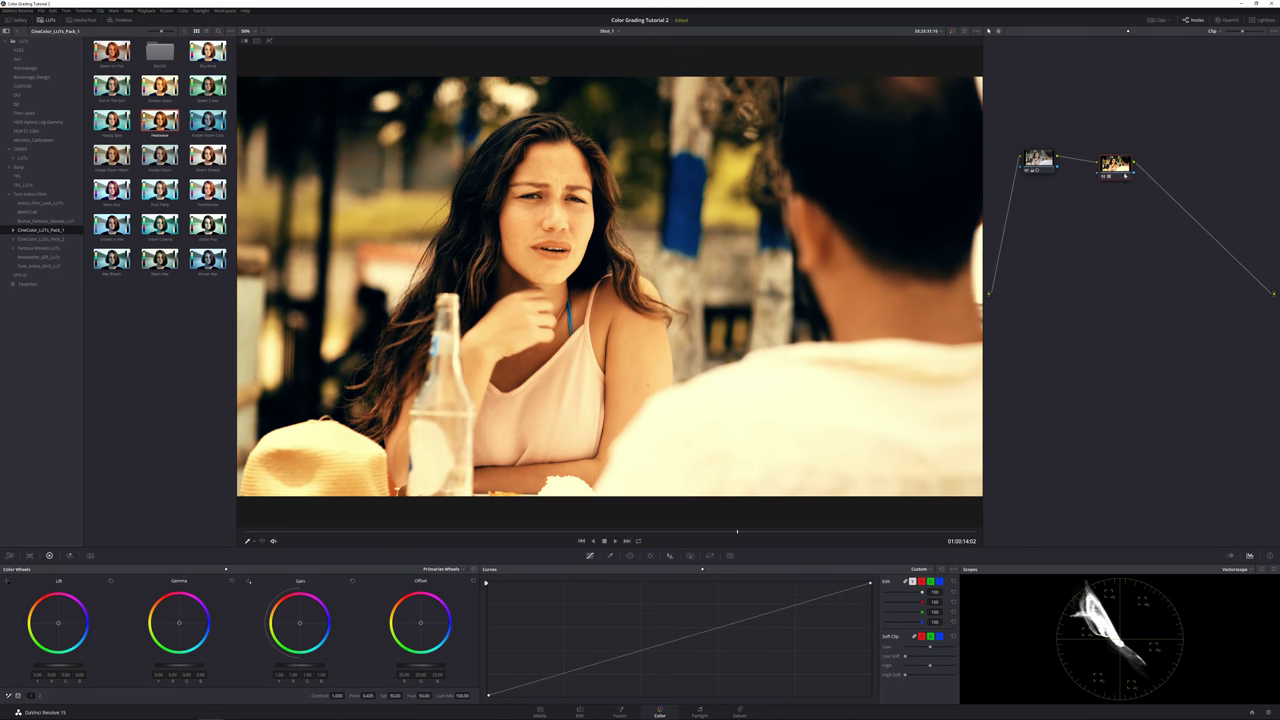
{"action": "left_click_drag", "start_coordinate": [1116, 164], "coordinate": [1125, 166]}
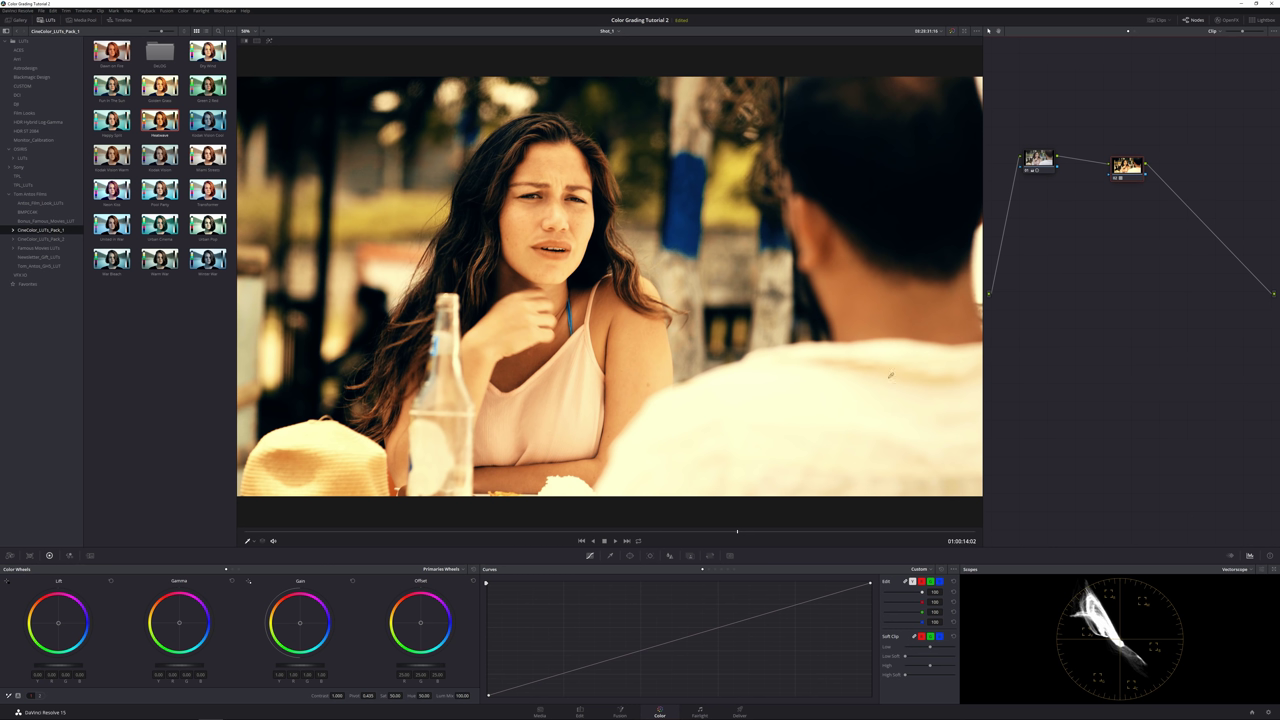
{"action": "left_click_drag", "start_coordinate": [1118, 170], "coordinate": [1116, 166]}
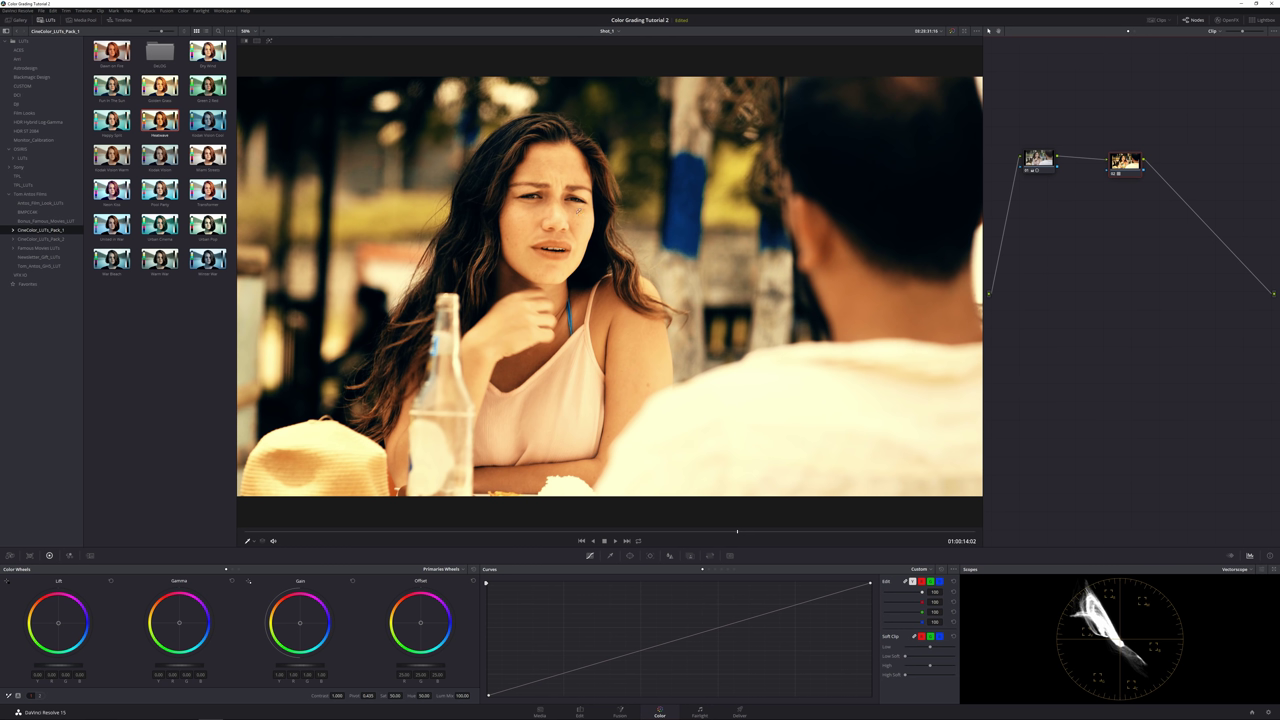
{"action": "mouse_move", "coordinate": [1116, 164]}
{"action": "left_mouse_down"}
{"action": "mouse_move", "coordinate": [1141, 156]}
{"action": "mouse_move", "coordinate": [1136, 174]}
{"action": "left_mouse_up"}
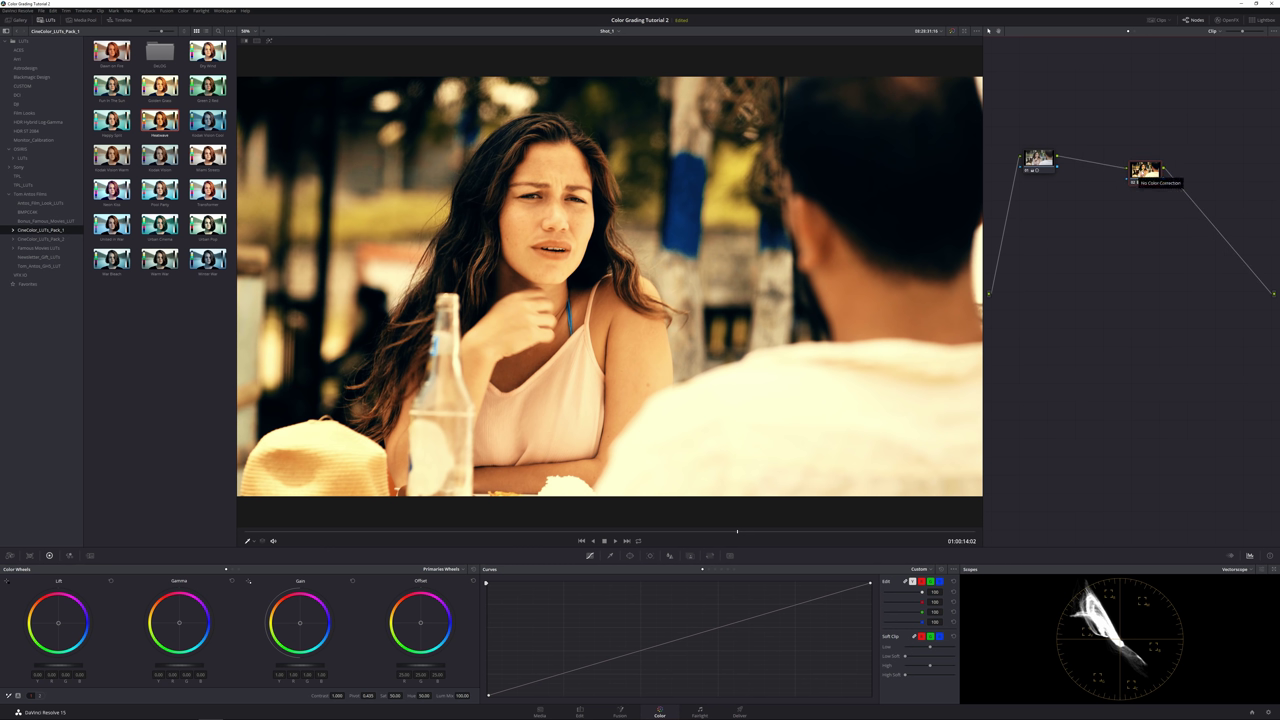
- Insert a serial node between node 01 and the Heatwave LUT node, and disable the LUT node
{"action": "left_click_drag", "start_coordinate": [1133, 177], "coordinate": [1138, 172]}
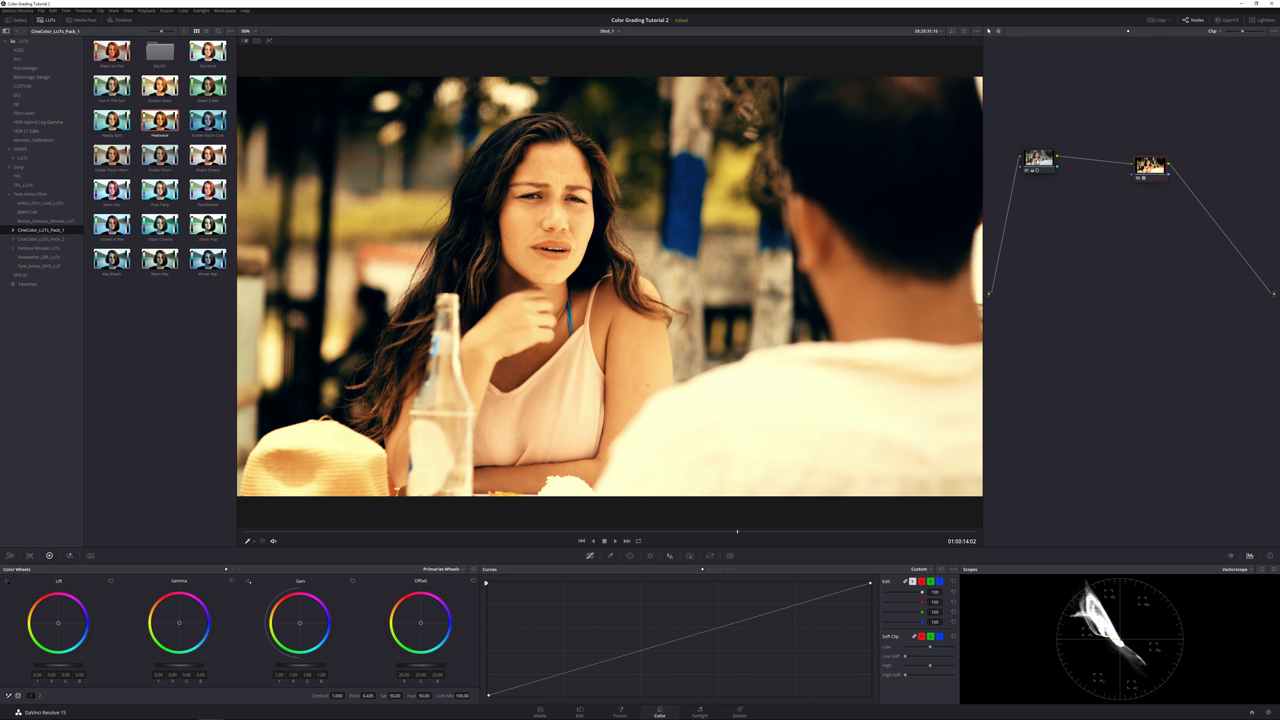
{"action": "left_click_drag", "start_coordinate": [1140, 172], "coordinate": [1148, 169]}
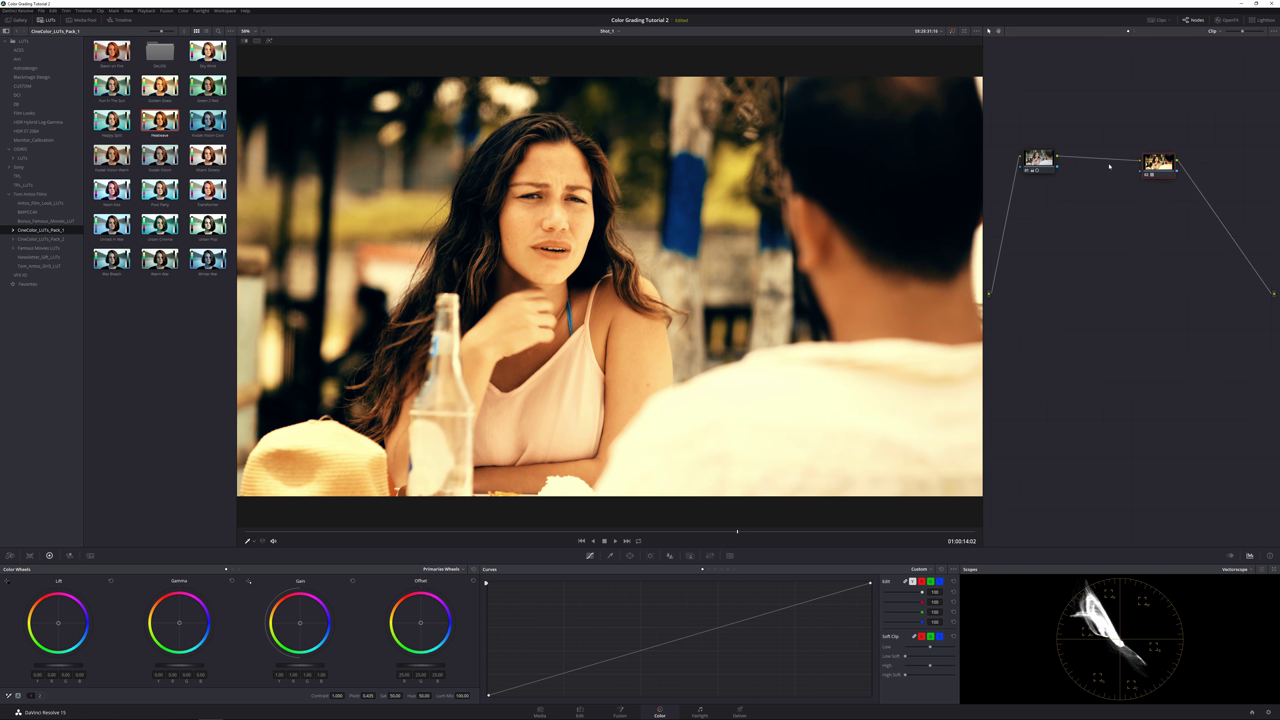
{"action": "key", "text": "alt+s"}
{"action": "left_click_drag", "start_coordinate": [1161, 195], "coordinate": [1101, 183]}
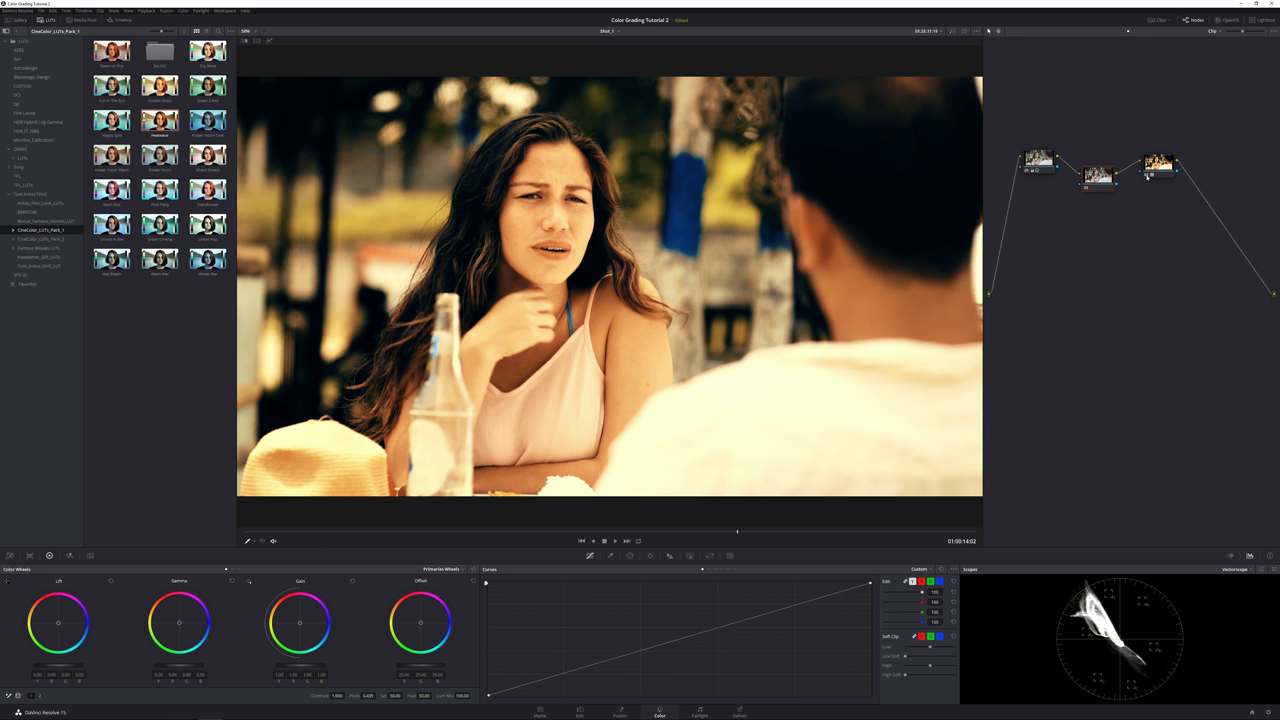
{"action": "key", "text": "ctrl+d"}
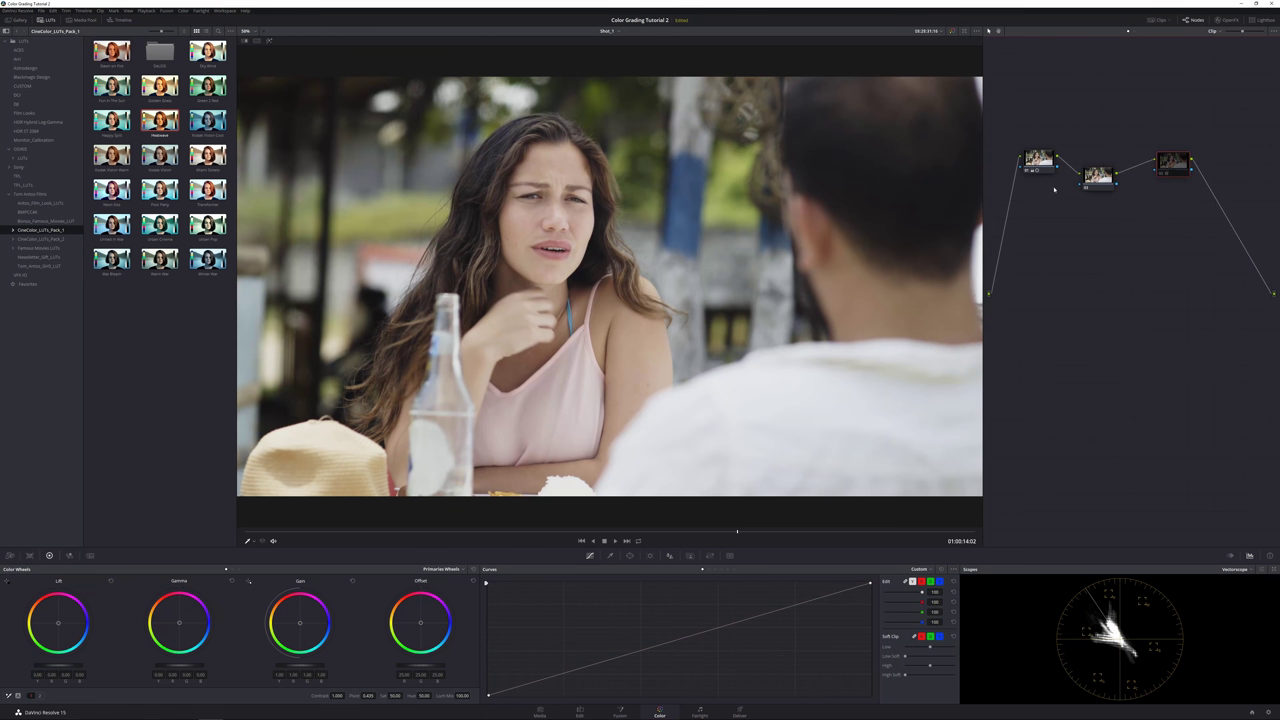
{"action": "left_click_drag", "start_coordinate": [1097, 182], "coordinate": [1098, 172]}
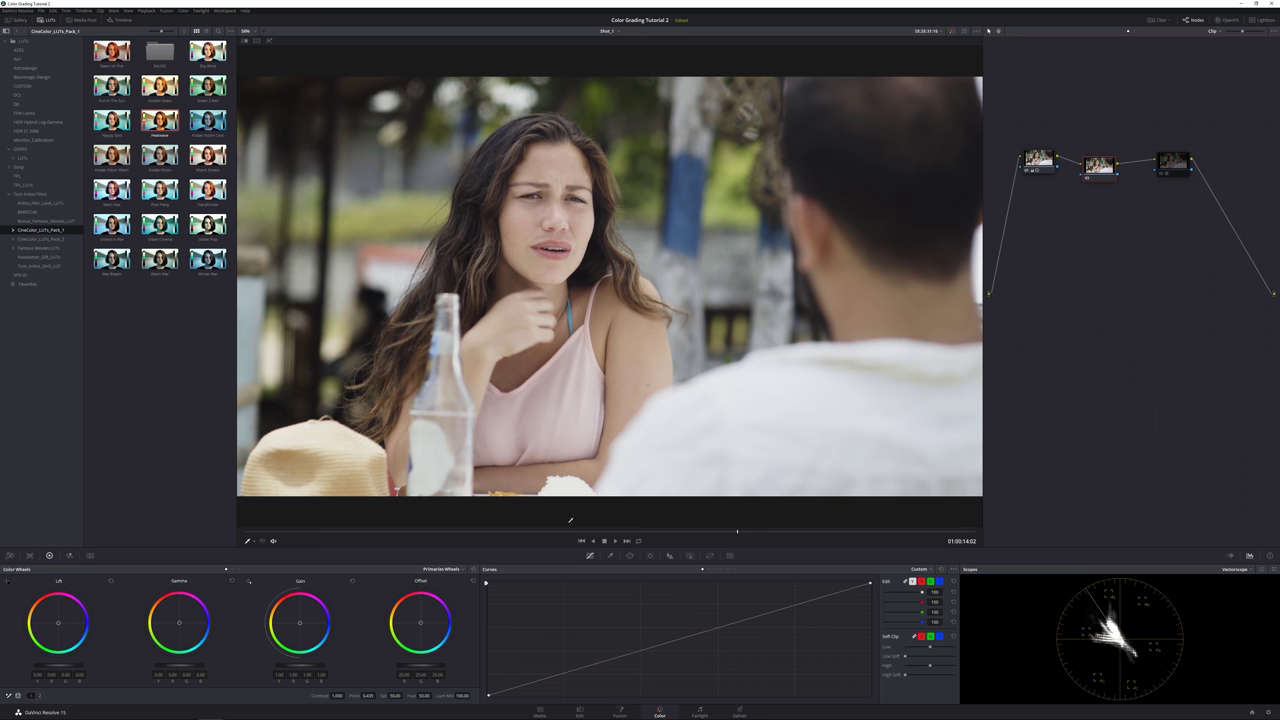
- Sample the woman's facial skin with the HSL Qualifier on the middle node and highlight the resulting selection
{"action": "left_click", "coordinate": [610, 556]}
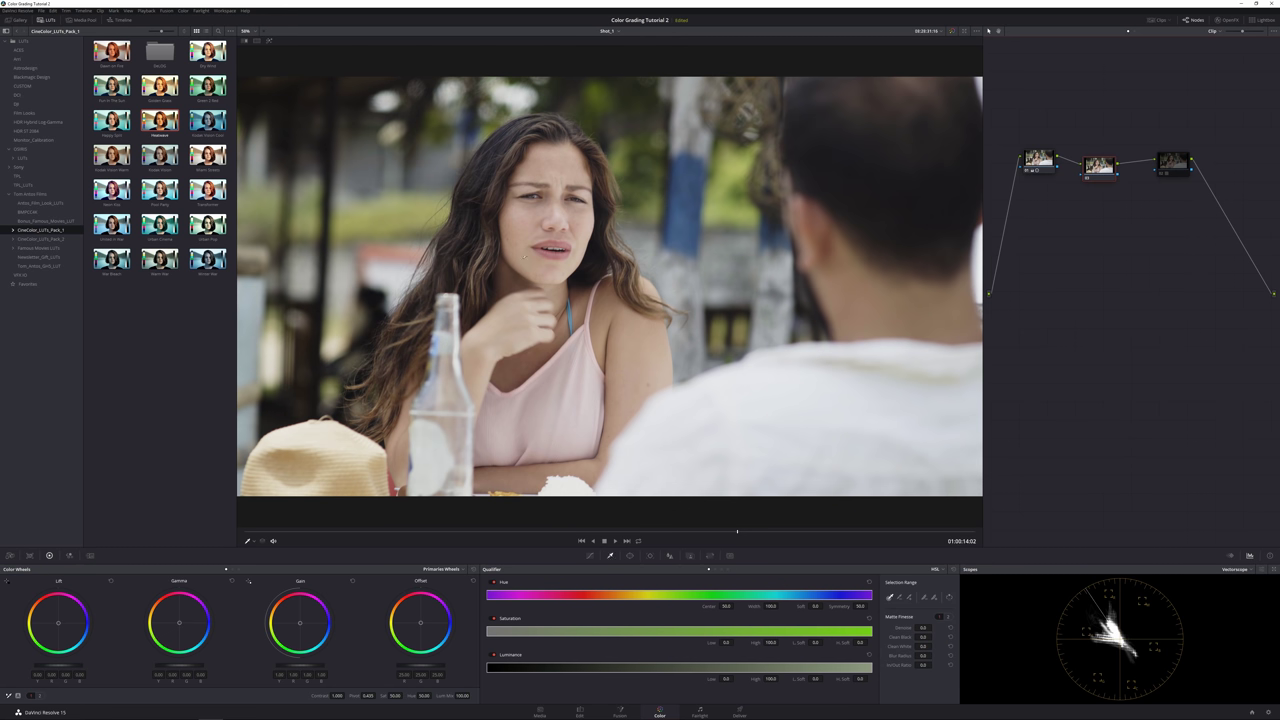
{"action": "left_click", "coordinate": [533, 214]}
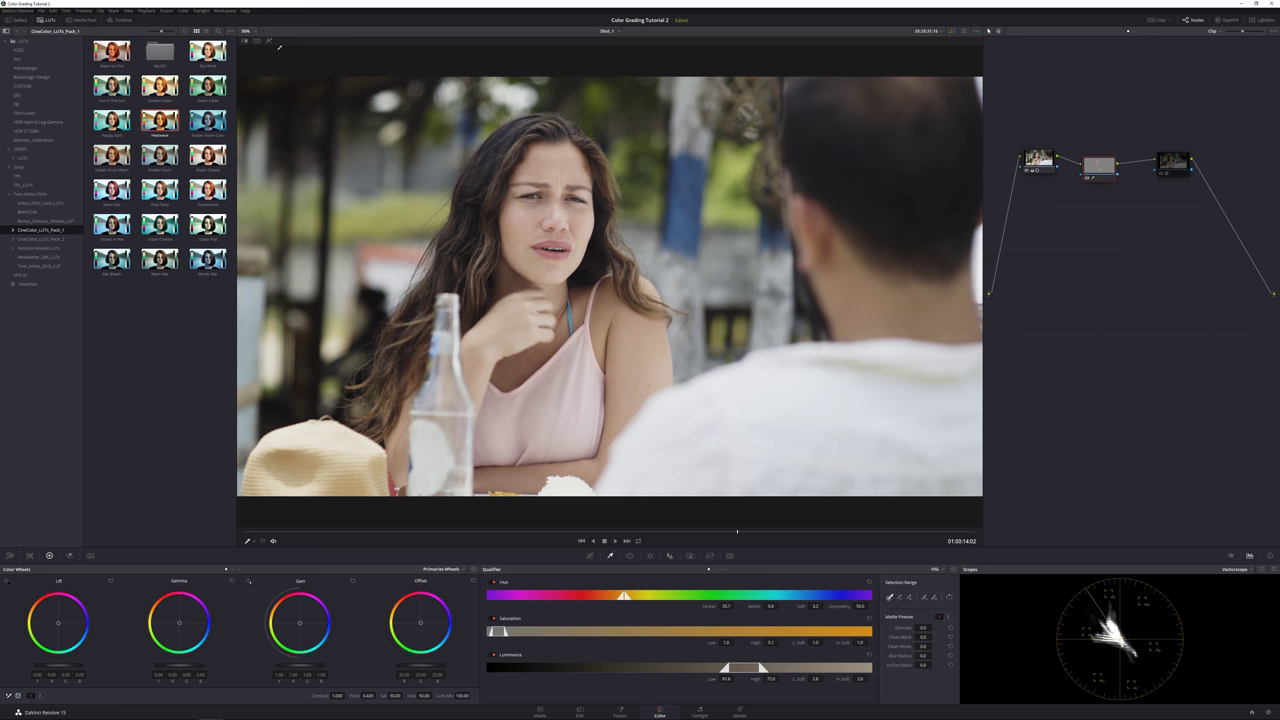
{"action": "left_click", "coordinate": [269, 41]}
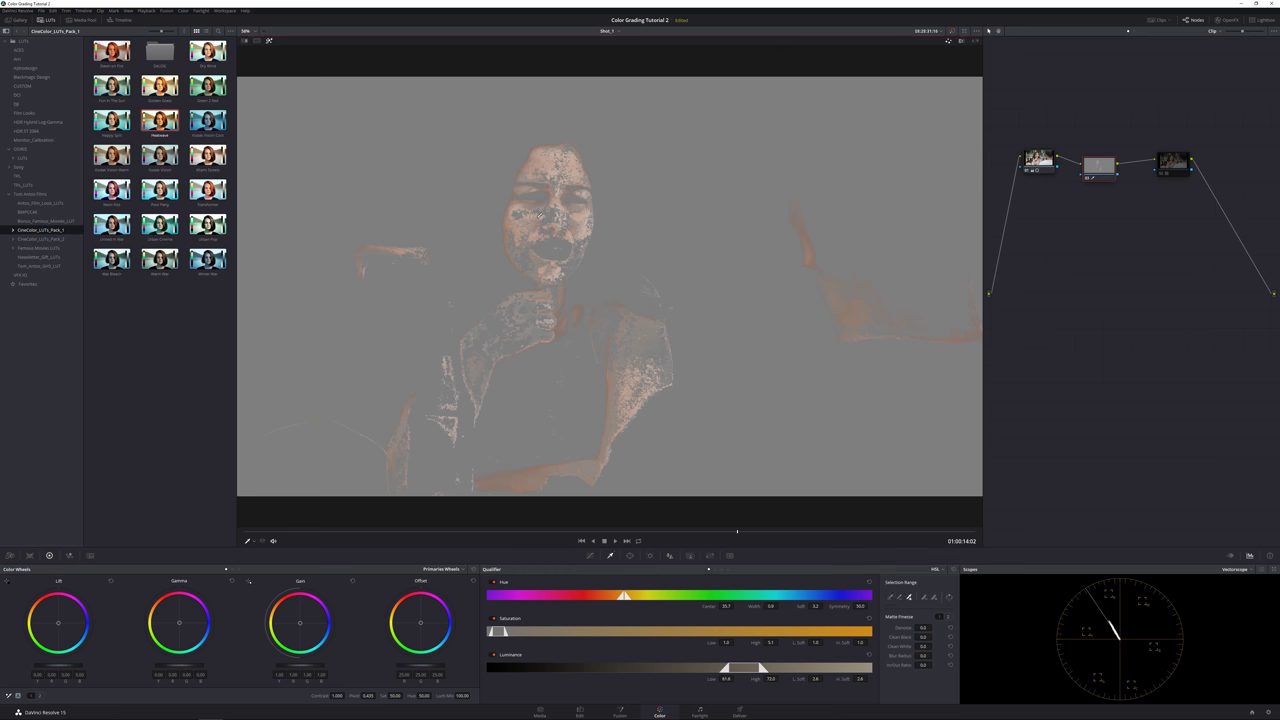
- Add more skin tones from the woman's face and neck to the qualifier selection
{"action": "left_click", "coordinate": [540, 213]}
{"action": "left_click", "coordinate": [547, 214]}
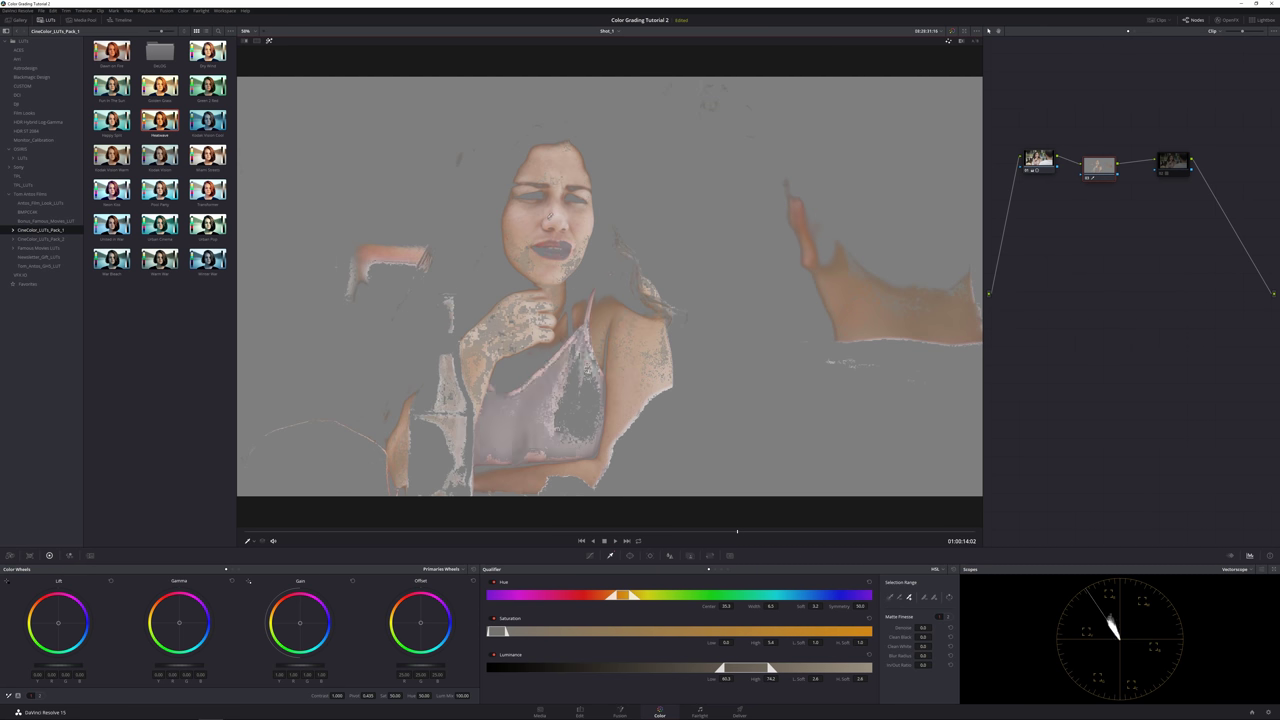
{"action": "left_click", "coordinate": [551, 215]}
{"action": "left_click", "coordinate": [518, 247]}
{"action": "left_click", "coordinate": [531, 257]}
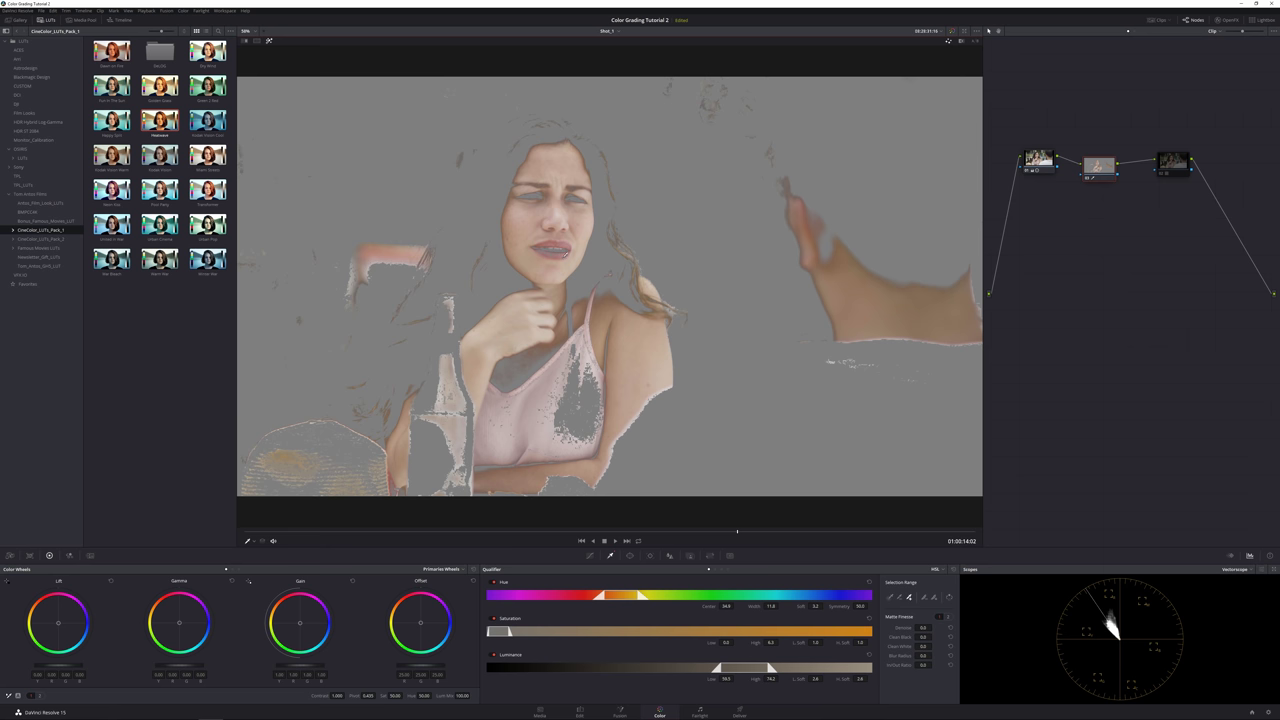
- Add softness to the skin selection from the arm and chest areas, and widen the hue range to 17.3
{"action": "left_click", "coordinate": [467, 368]}
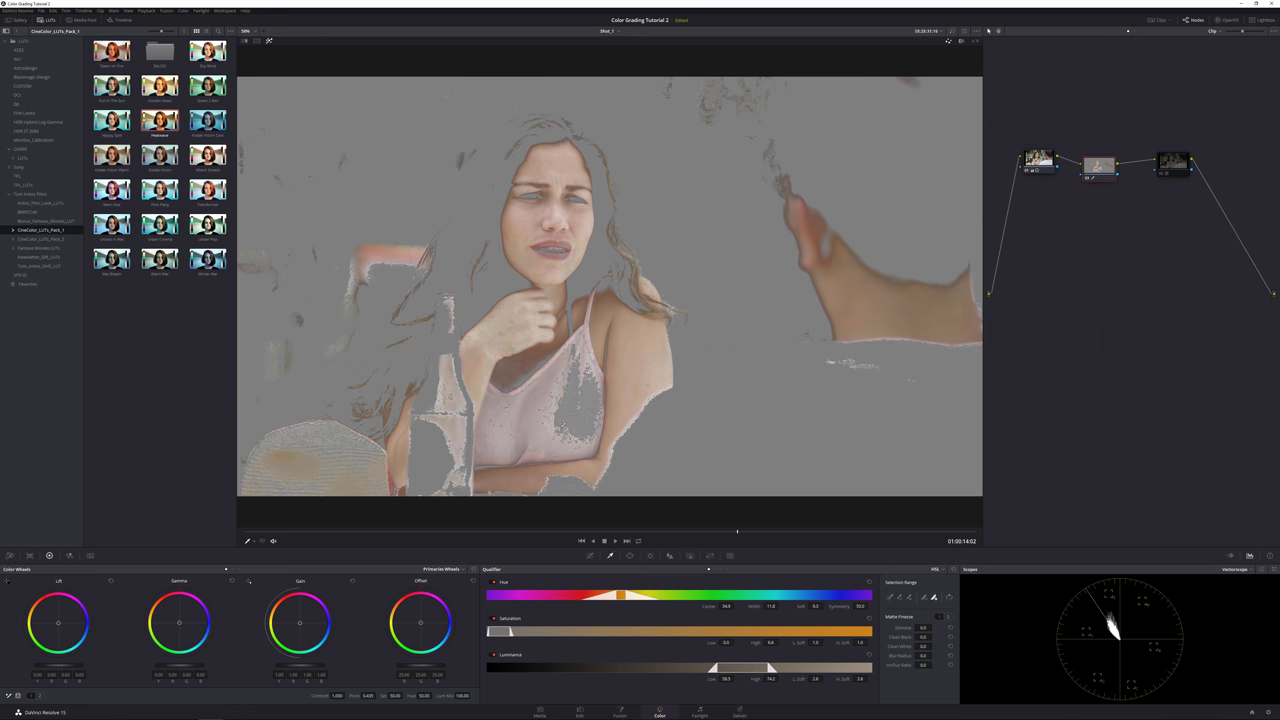
{"action": "left_click", "coordinate": [557, 417]}
{"action": "left_click", "coordinate": [568, 368]}
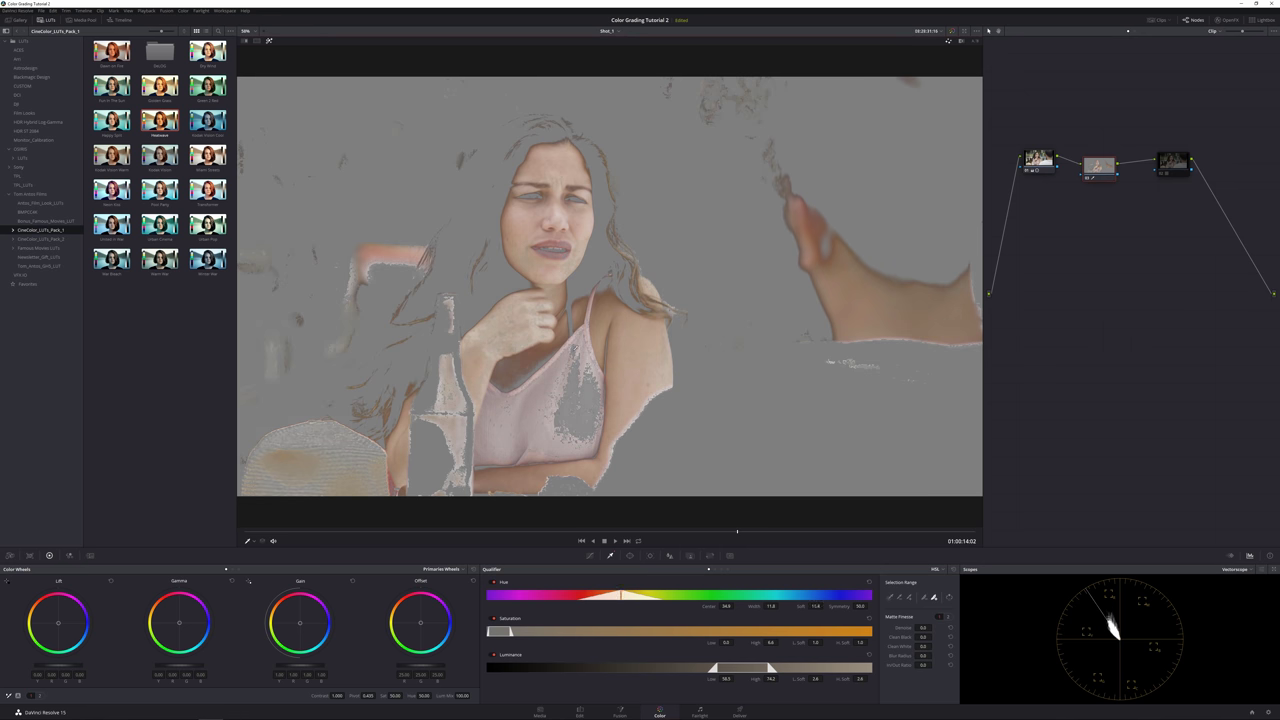
{"action": "left_click", "coordinate": [527, 372]}
{"action": "mouse_move", "coordinate": [621, 595]}
{"action": "left_mouse_down"}
{"action": "mouse_move", "coordinate": [772, 600]}
{"action": "mouse_move", "coordinate": [566, 596]}
{"action": "mouse_move", "coordinate": [632, 595]}
{"action": "left_mouse_up"}
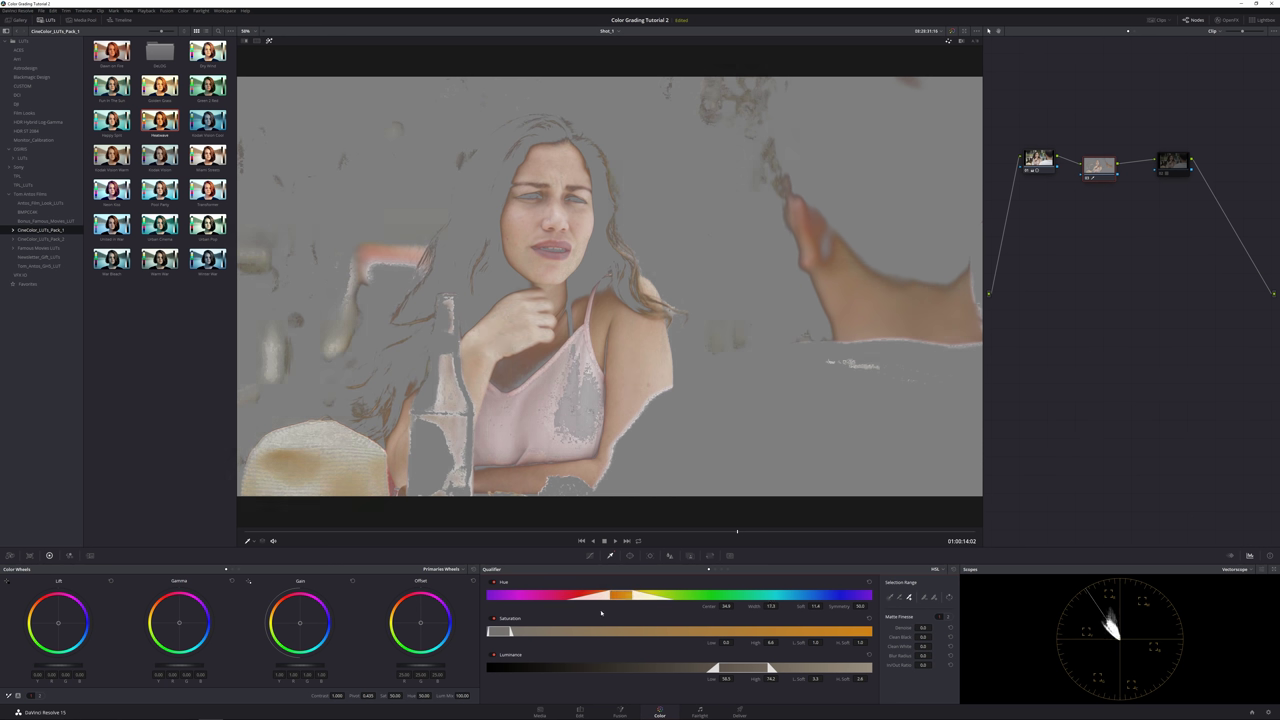
- Set the qualifier's saturation high to 7.3 with soft edges of 4.1 and 4.7, and increase both luminance softness values
{"action": "left_click_drag", "start_coordinate": [508, 631], "coordinate": [524, 624]}
{"action": "mouse_move", "coordinate": [800, 606]}
{"action": "left_mouse_down"}
{"action": "mouse_move", "coordinate": [825, 607]}
{"action": "mouse_move", "coordinate": [805, 607]}
{"action": "left_mouse_up"}
{"action": "left_click_drag", "start_coordinate": [815, 642], "coordinate": [826, 642]}
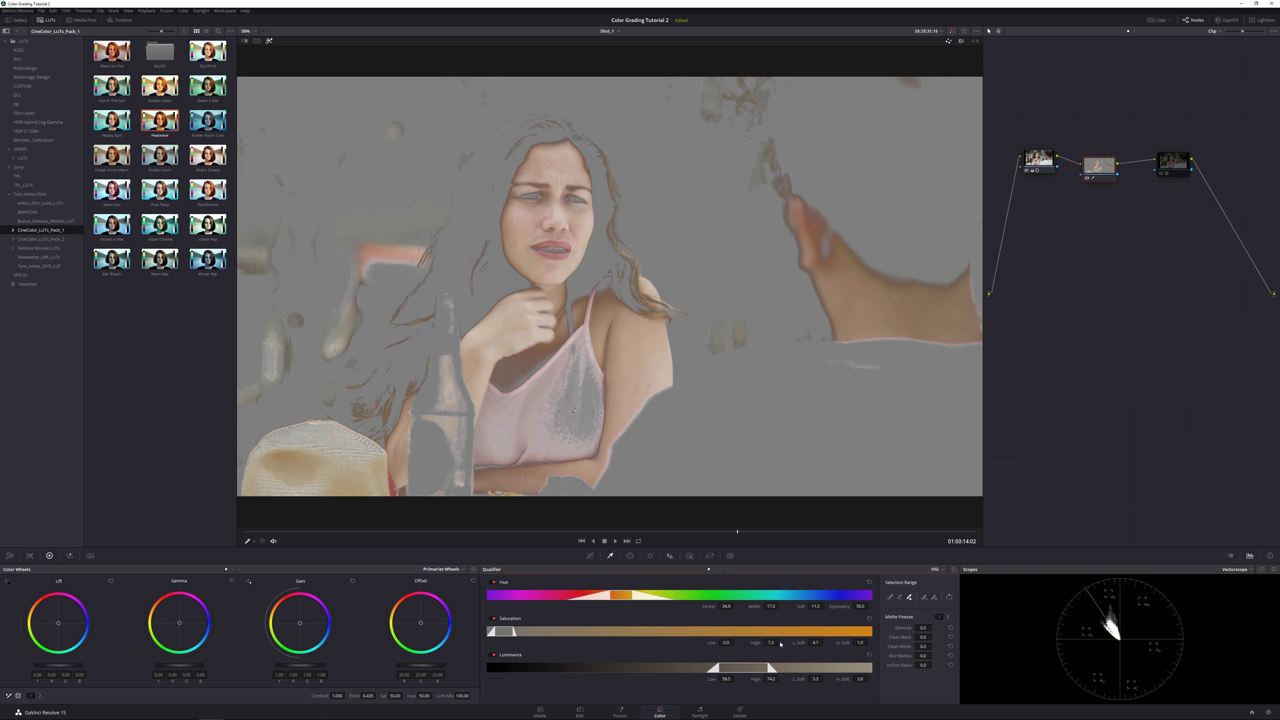
{"action": "left_click_drag", "start_coordinate": [860, 642], "coordinate": [843, 647]}
{"action": "left_click_drag", "start_coordinate": [815, 679], "coordinate": [852, 679]}
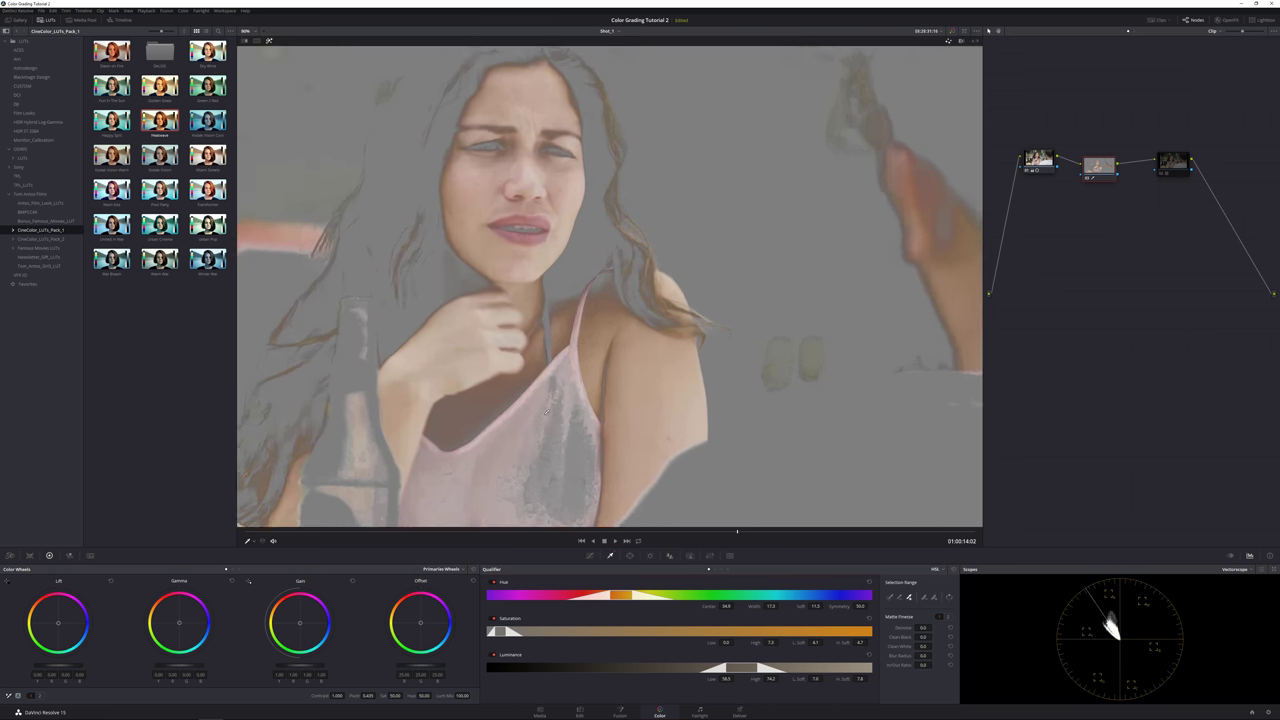
- Inspect the highlighted skin selection up close, restore the full-frame view, and turn the highlight off
{"action": "scroll", "coordinate": [614, 284], "scroll_direction": "up", "scroll_amount": 5}
{"action": "left_click_drag", "start_coordinate": [614, 284], "coordinate": [615, 361]}
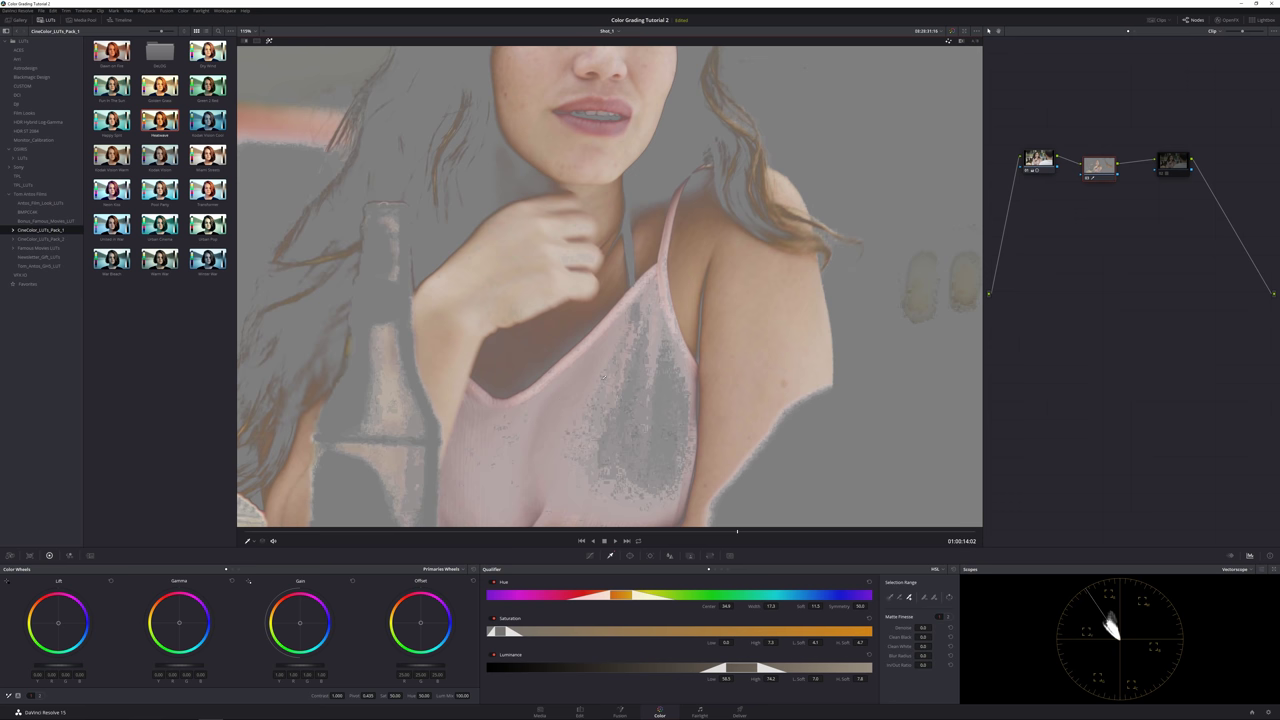
{"action": "scroll", "coordinate": [603, 378], "scroll_direction": "down", "scroll_amount": 2}
{"action": "scroll", "coordinate": [603, 378], "scroll_direction": "down", "scroll_amount": 2}
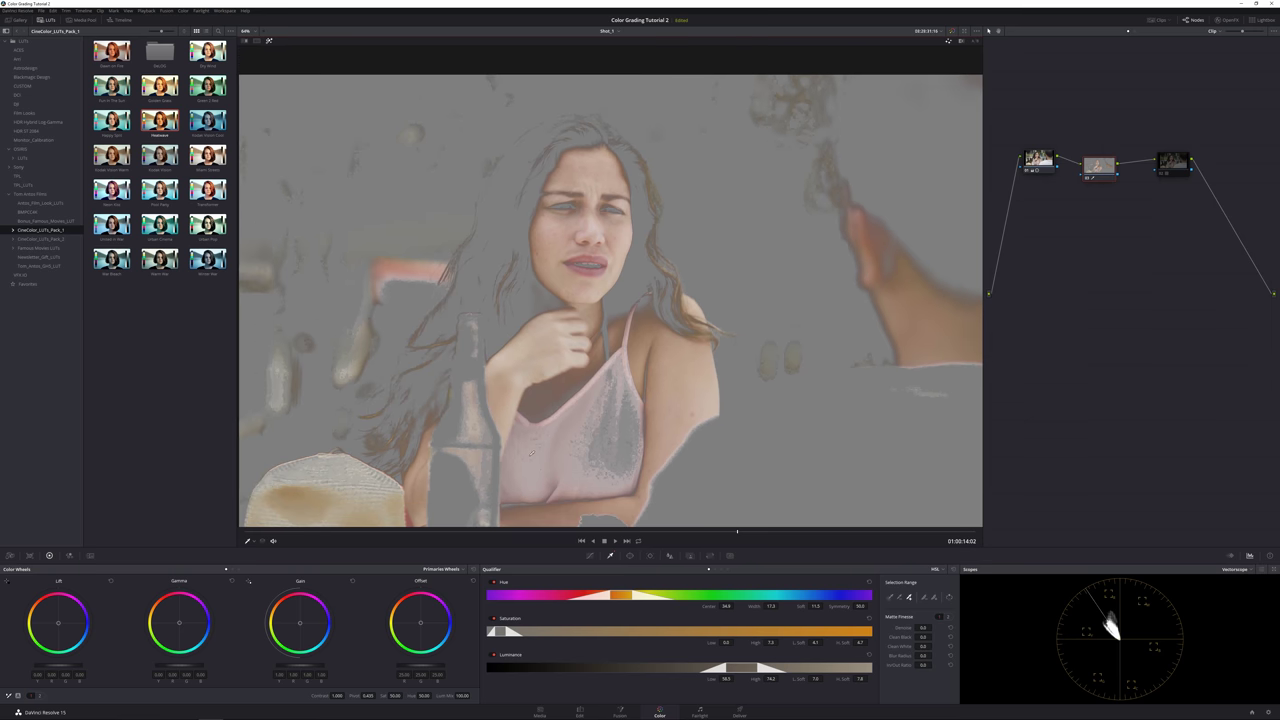
{"action": "left_click", "coordinate": [245, 31]}
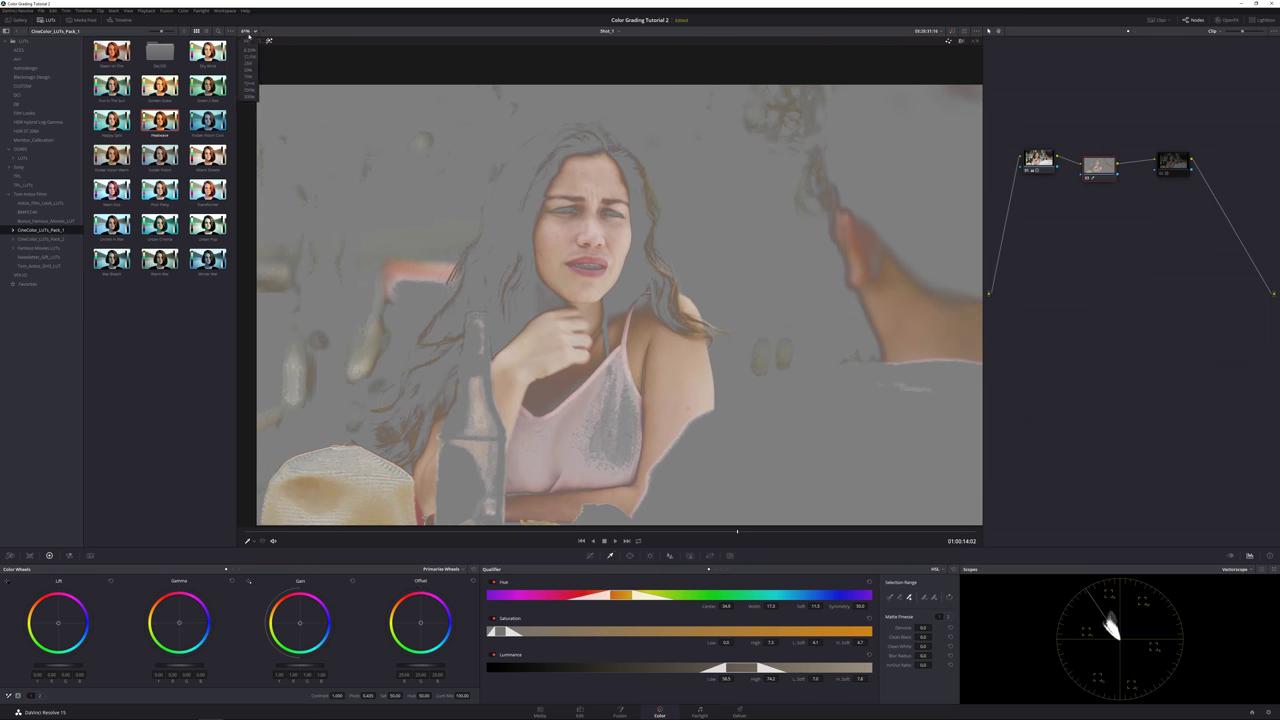
{"action": "left_click", "coordinate": [254, 47]}
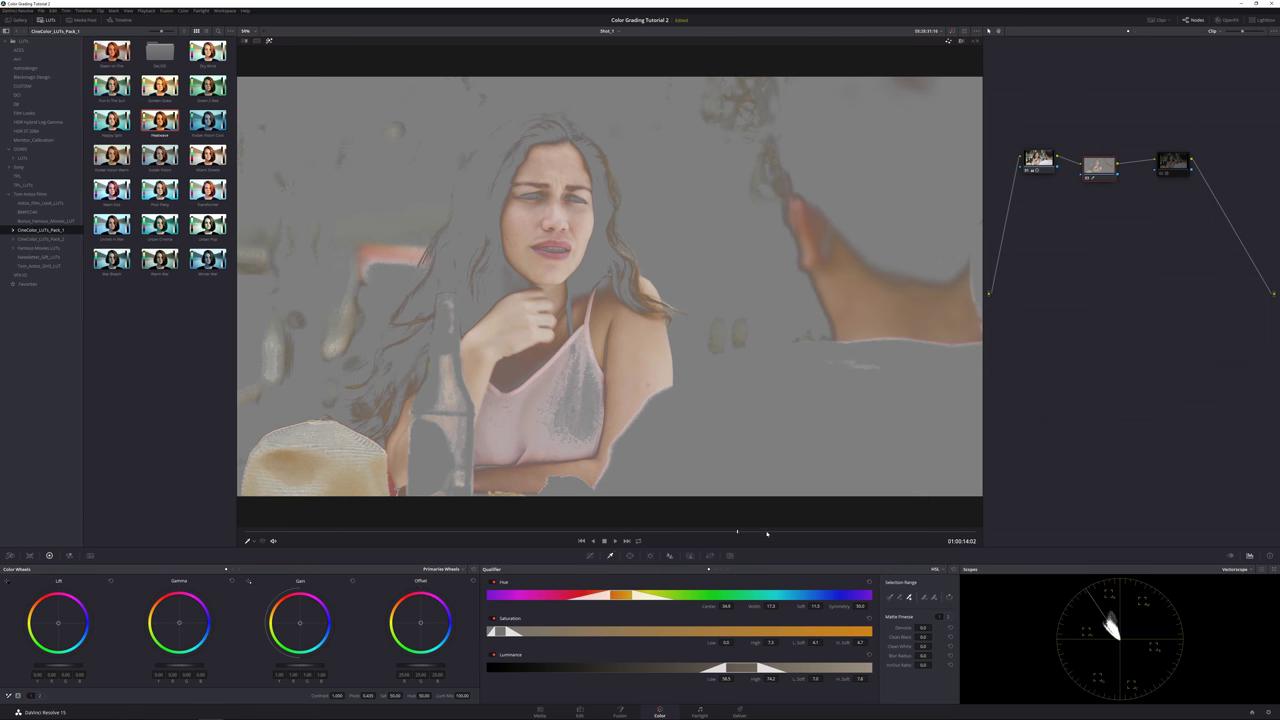
{"action": "left_click", "coordinate": [268, 41]}
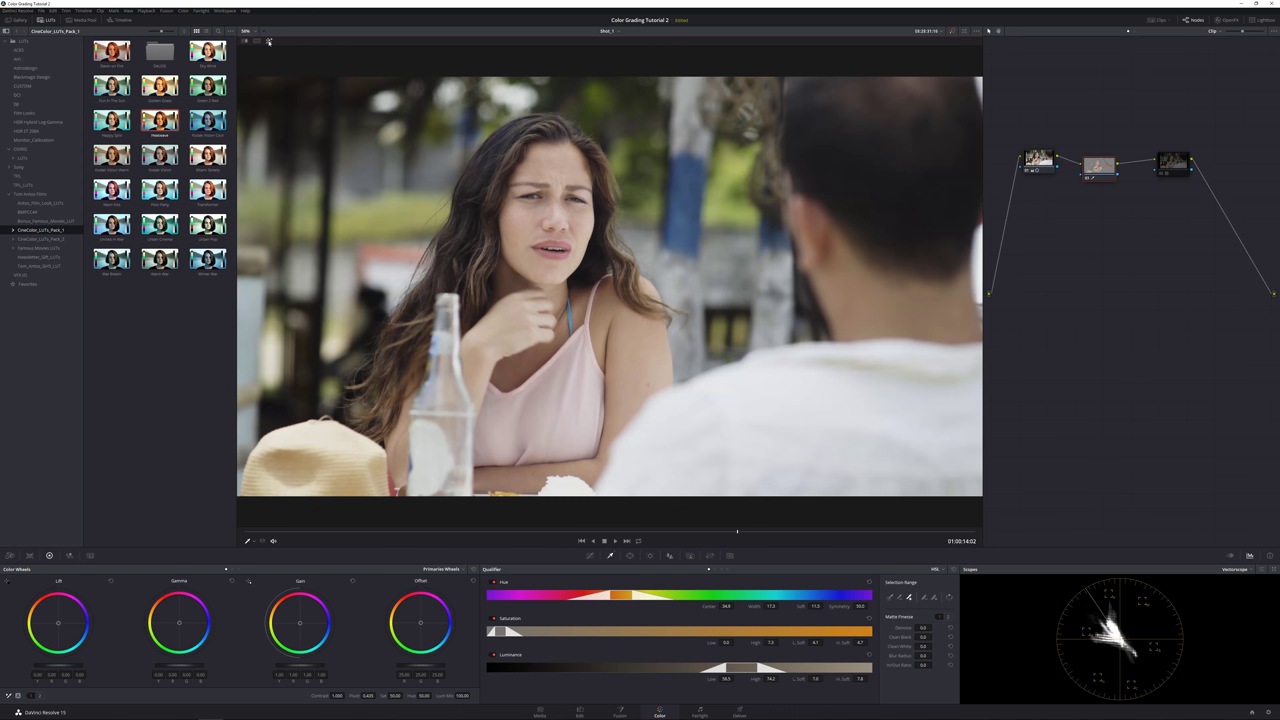
- Try pushing the Offset of the qualified skin strongly toward orange and toward the opposite tint, and reset the wheels
{"action": "left_click_drag", "start_coordinate": [1096, 170], "coordinate": [1097, 168]}
{"action": "left_click_drag", "start_coordinate": [420, 623], "coordinate": [410, 608]}
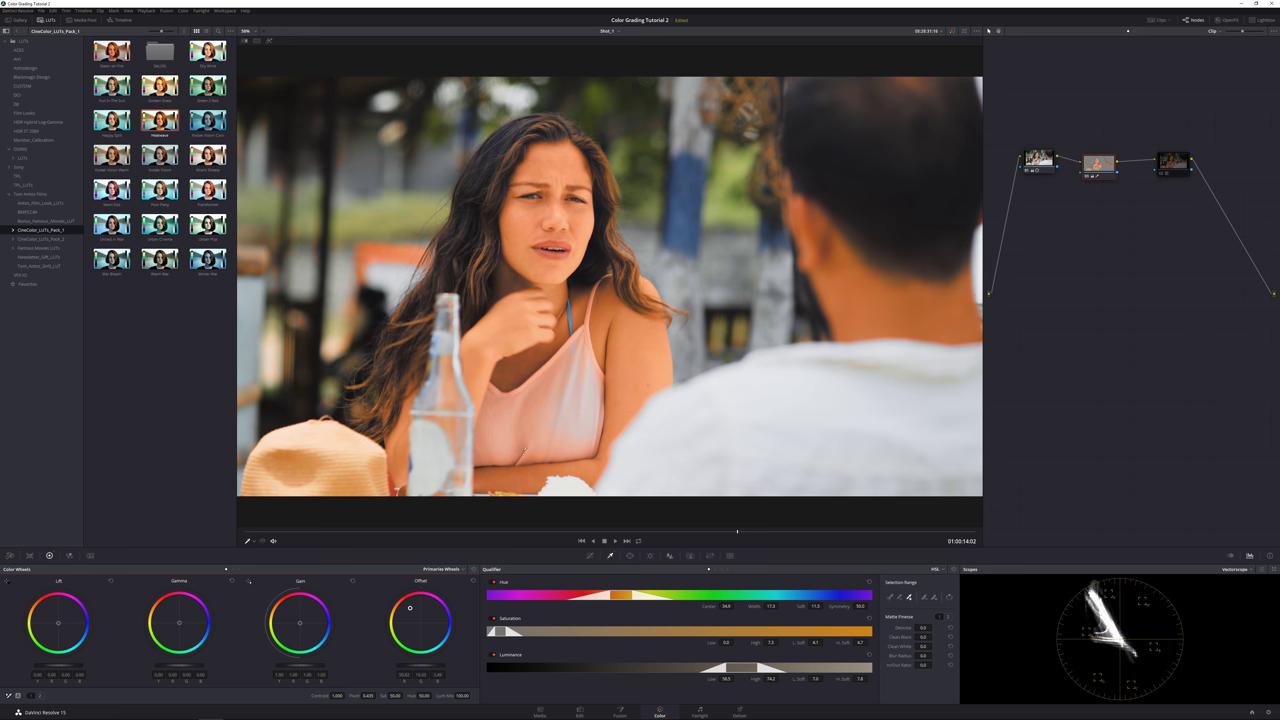
{"action": "mouse_move", "coordinate": [409, 609]}
{"action": "left_mouse_down"}
{"action": "mouse_move", "coordinate": [411, 634]}
{"action": "mouse_move", "coordinate": [428, 622]}
{"action": "left_mouse_up"}
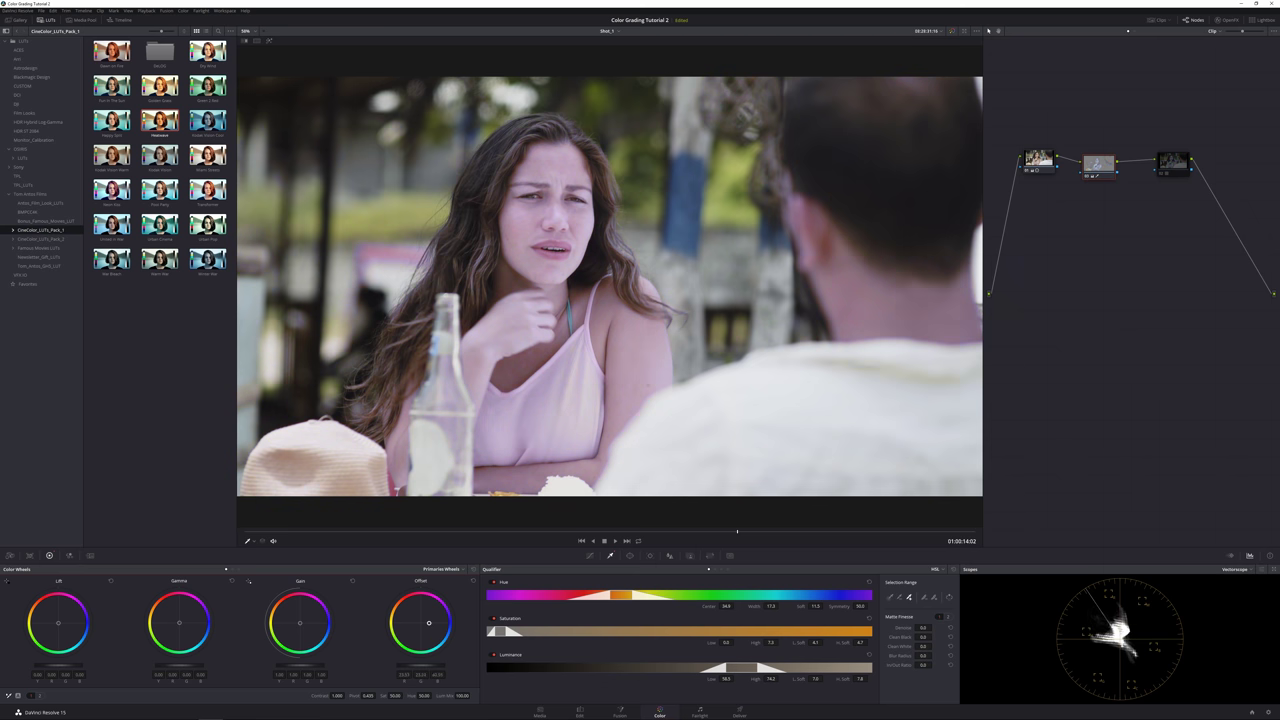
{"action": "left_click", "coordinate": [473, 569]}
- Highlight the skin selection and check the vectorscope's skin tone indicator by switching it off and on
{"action": "left_click", "coordinate": [268, 42]}
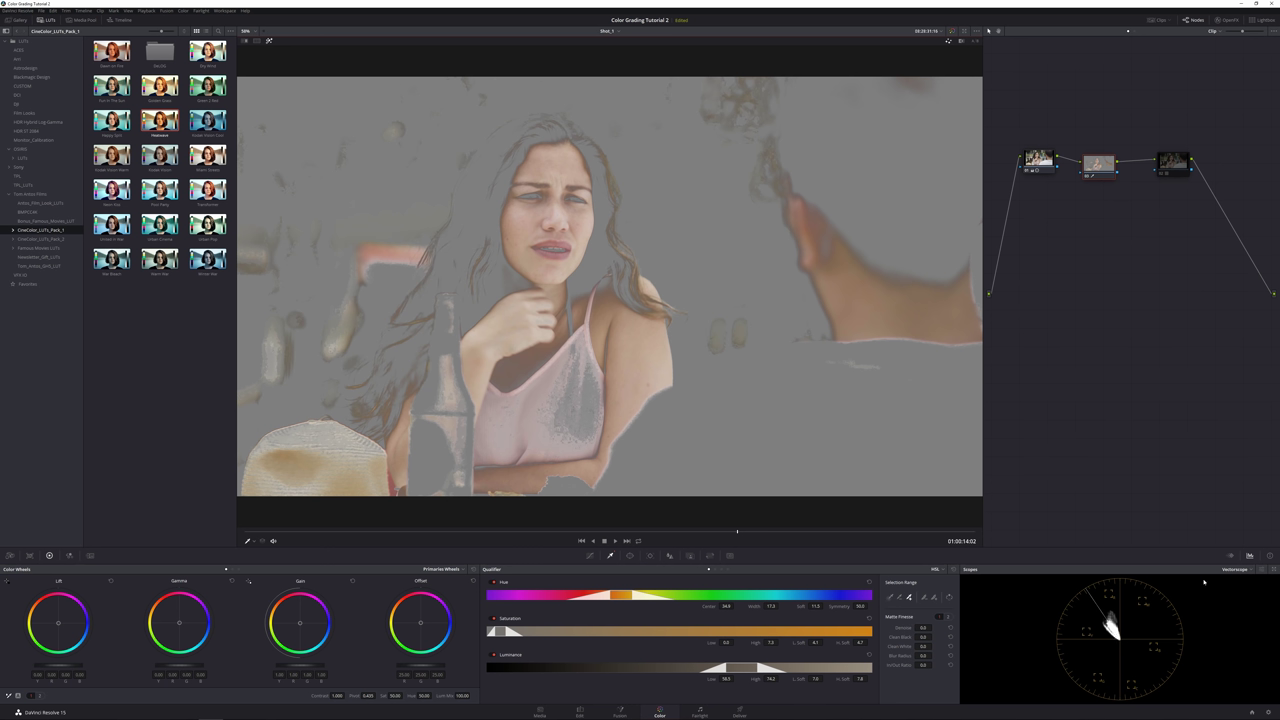
{"action": "left_click", "coordinate": [1261, 569]}
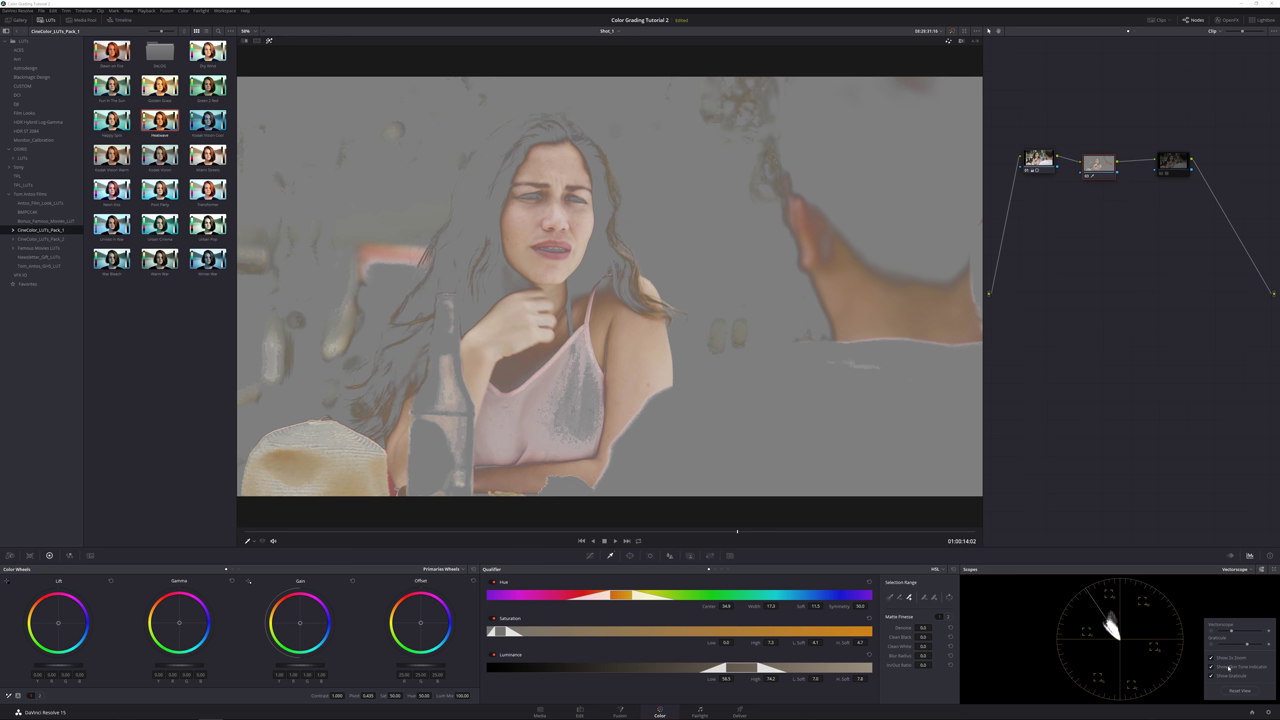
{"action": "left_click", "coordinate": [1222, 667]}
{"action": "left_click", "coordinate": [1222, 667]}
{"action": "left_click", "coordinate": [1257, 571]}
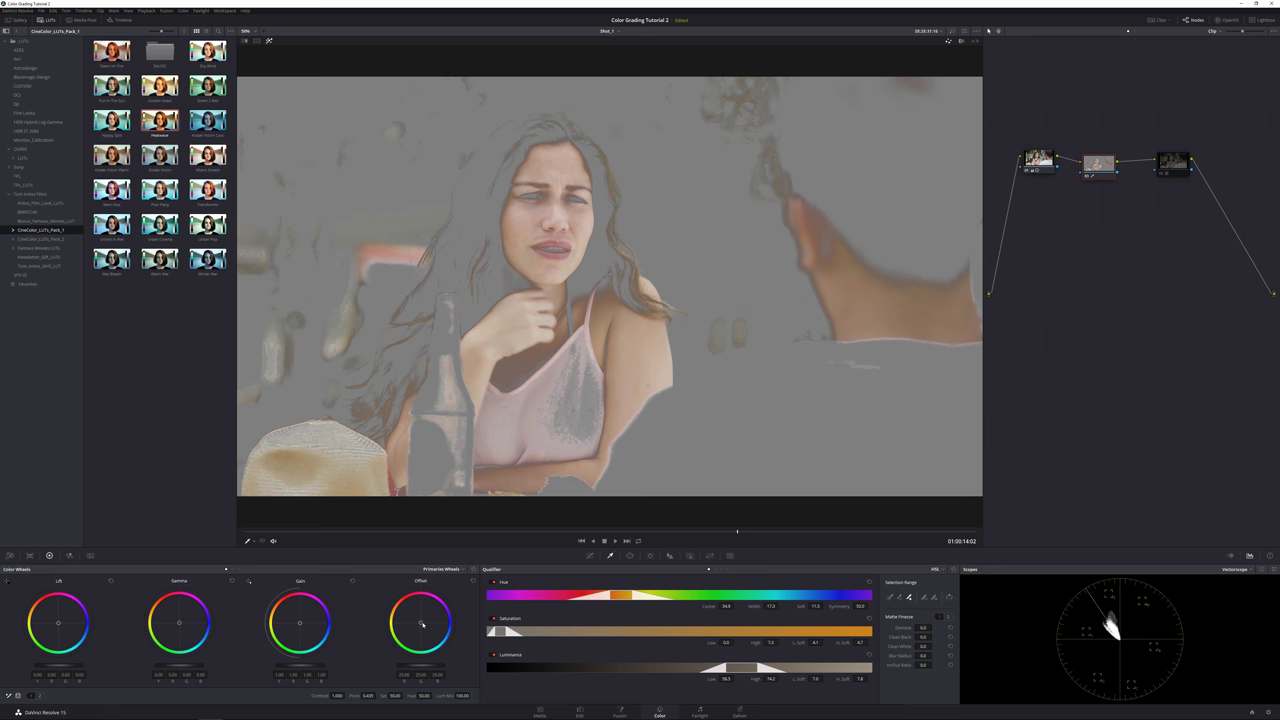
- Shift the Offset color balance of the selected skin slightly toward orange to align it with the vectorscope's skin tone line
{"action": "left_click_drag", "start_coordinate": [421, 625], "coordinate": [436, 616]}
{"action": "left_click_drag", "start_coordinate": [435, 617], "coordinate": [417, 619]}
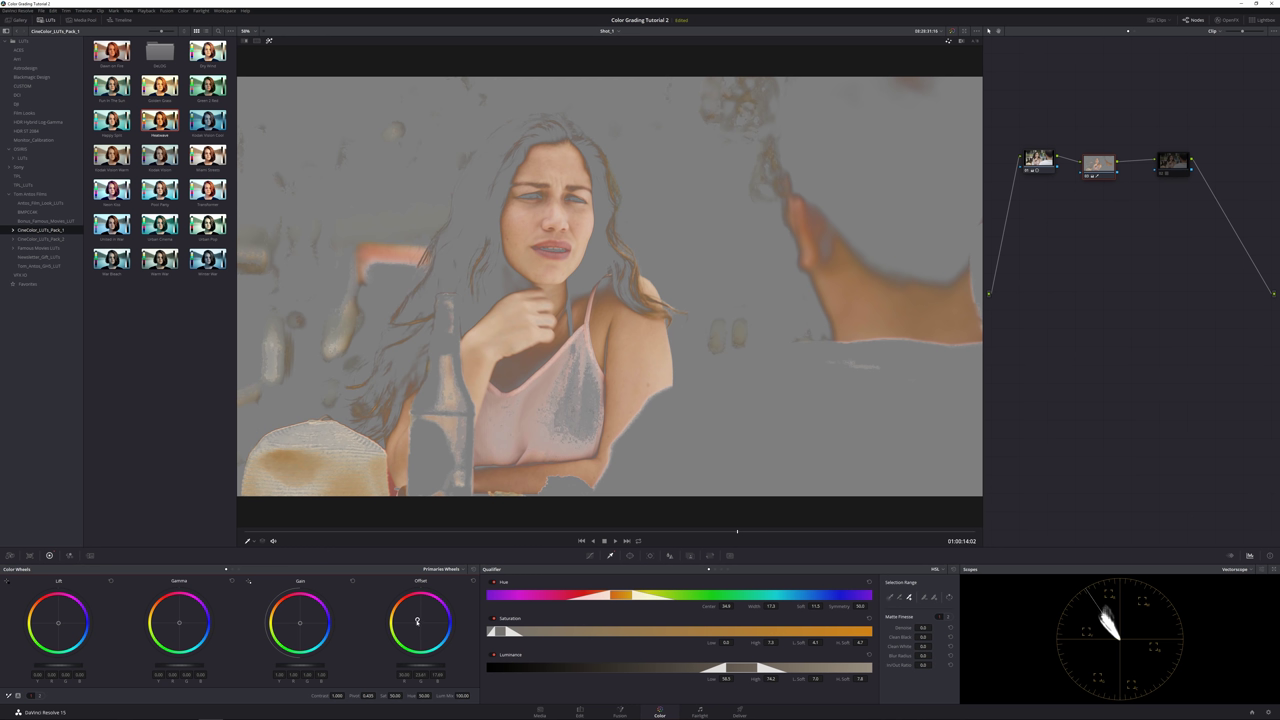
{"action": "left_click_drag", "start_coordinate": [417, 620], "coordinate": [417, 618]}
{"action": "left_click_drag", "start_coordinate": [416, 618], "coordinate": [414, 622]}
{"action": "left_click_drag", "start_coordinate": [416, 618], "coordinate": [417, 617]}
{"action": "mouse_move", "coordinate": [416, 618]}
{"action": "left_mouse_down"}
{"action": "mouse_move", "coordinate": [411, 608]}
{"action": "mouse_move", "coordinate": [414, 619]}
{"action": "left_mouse_up"}
{"action": "left_click_drag", "start_coordinate": [417, 618], "coordinate": [416, 617]}
{"action": "left_click_drag", "start_coordinate": [417, 618], "coordinate": [416, 617]}
- Re-enable the LUT node and check the middle node's skin correction on the full image by toggling it off and on
{"action": "left_click_drag", "start_coordinate": [1170, 167], "coordinate": [1157, 166]}
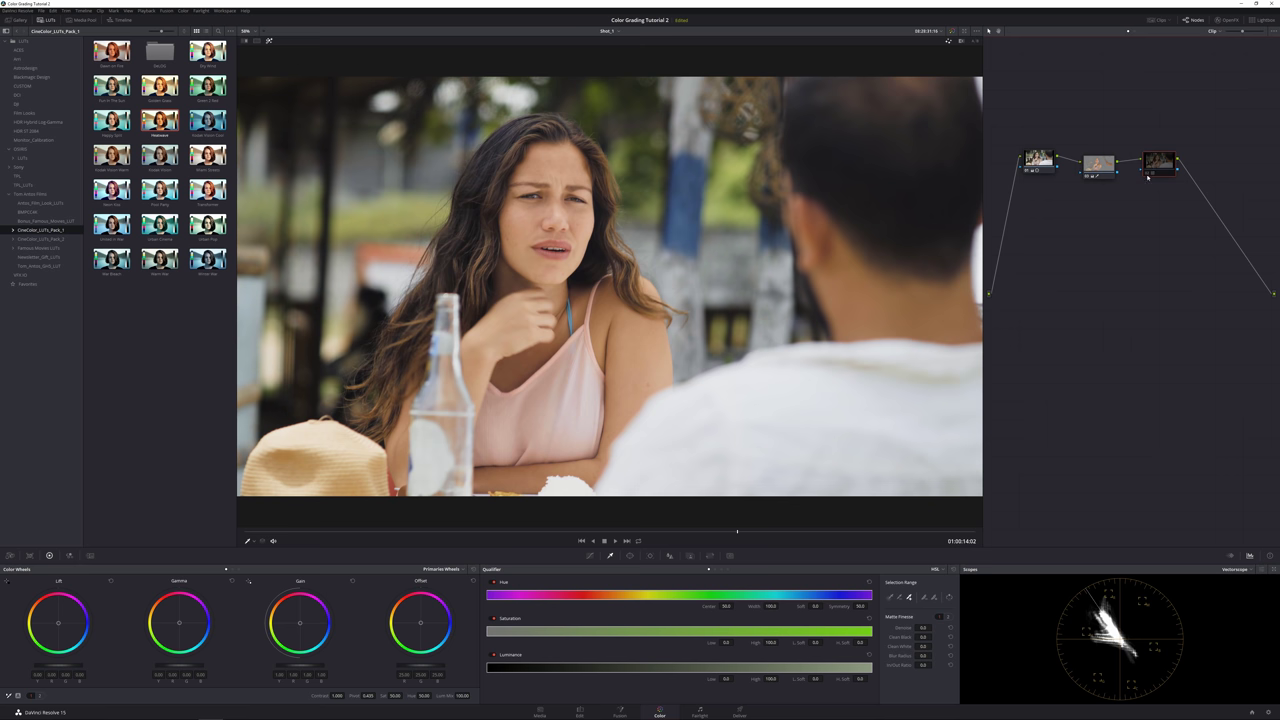
{"action": "left_click_drag", "start_coordinate": [1146, 176], "coordinate": [1150, 168]}
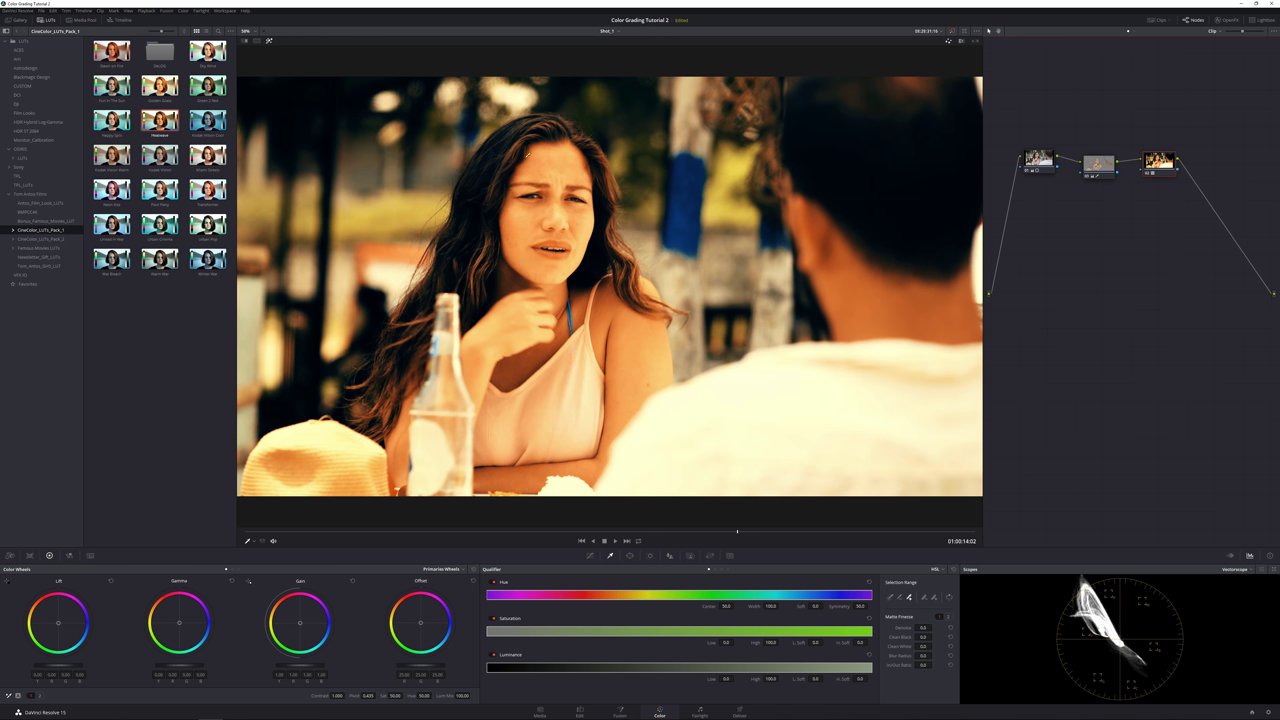
{"action": "left_click", "coordinate": [1097, 164]}
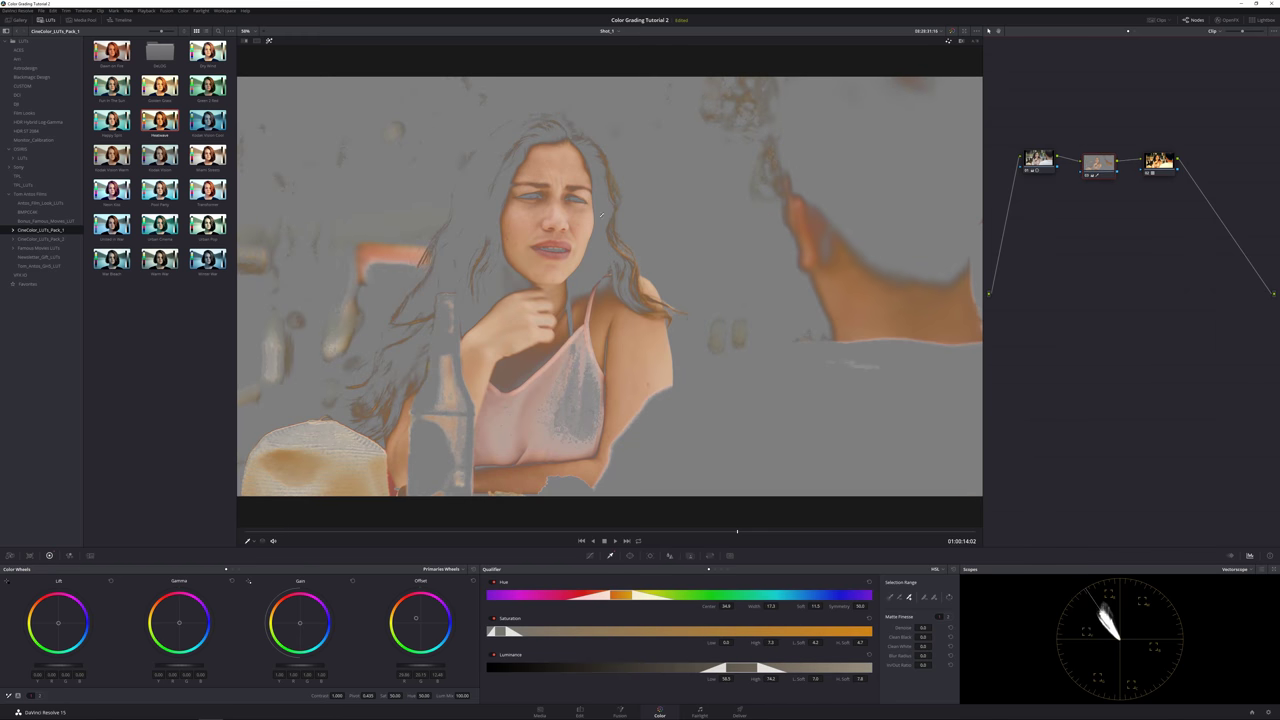
{"action": "left_click", "coordinate": [268, 41]}
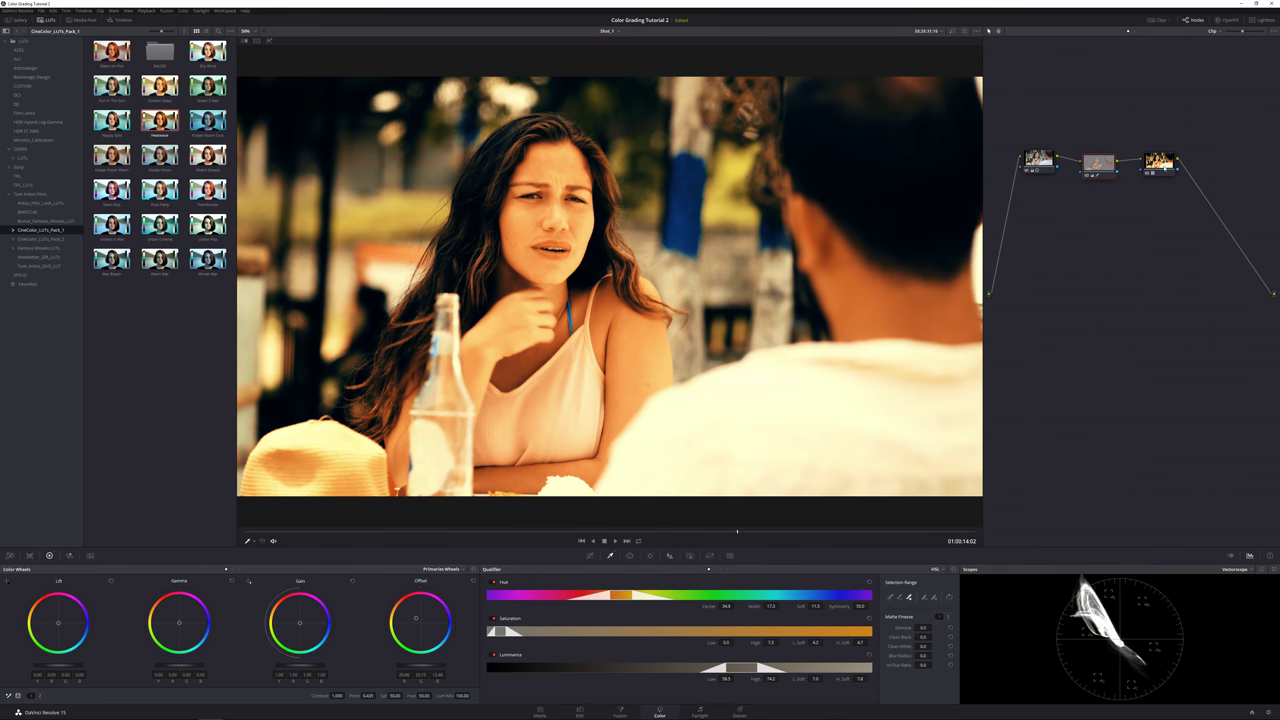
{"action": "key", "text": "ctrl+d"}
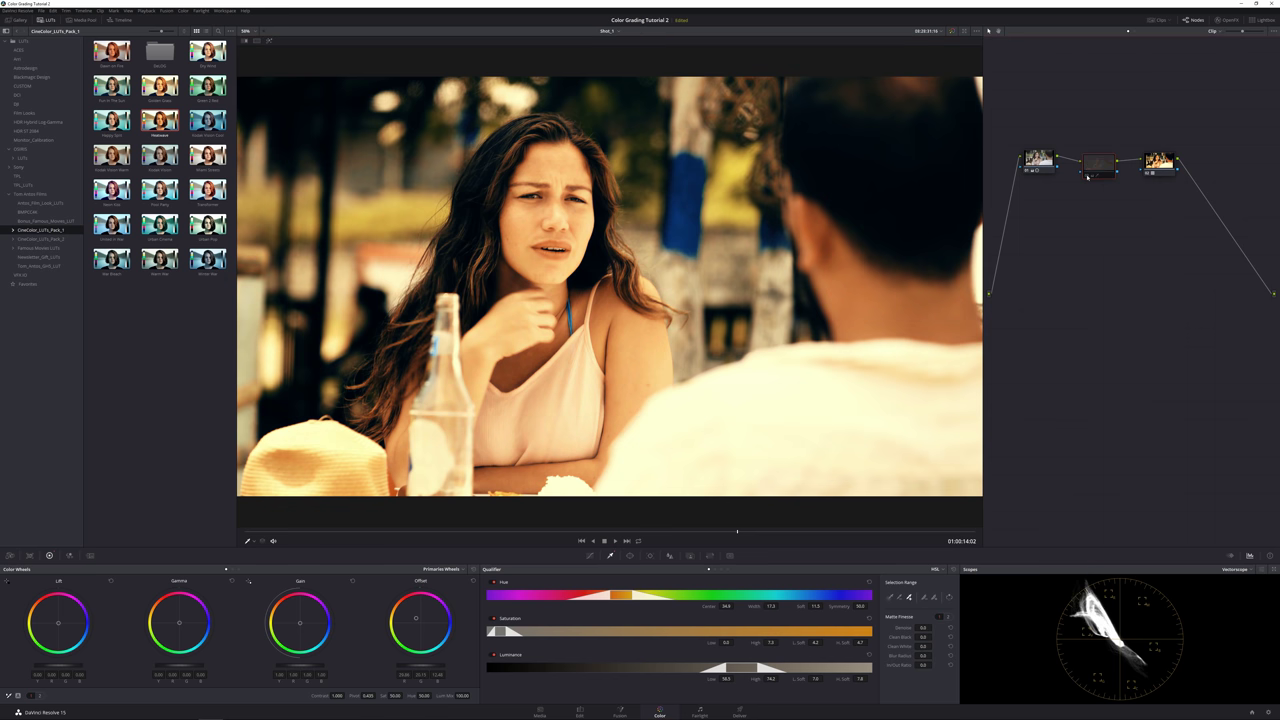
{"action": "key", "text": "ctrl+d"}
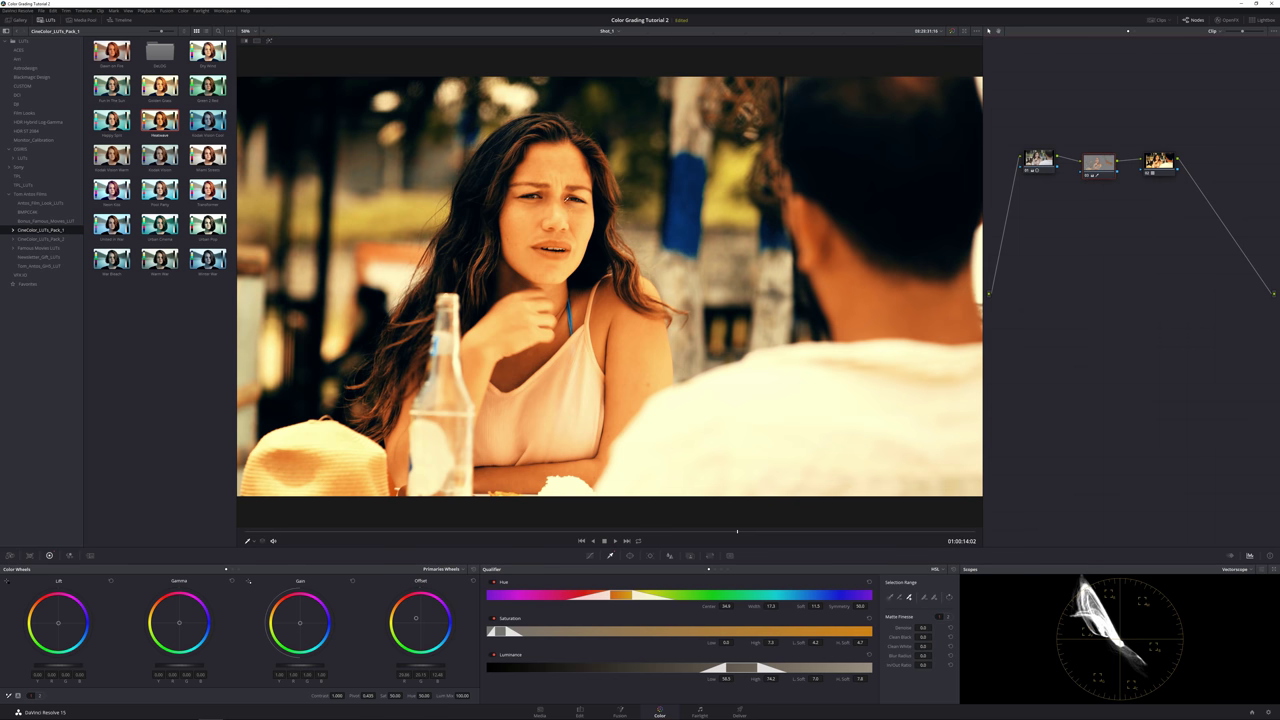
- Nudge the LUT node's position and reset all primary wheels on the middle skin node
{"action": "left_click", "coordinate": [1158, 162]}
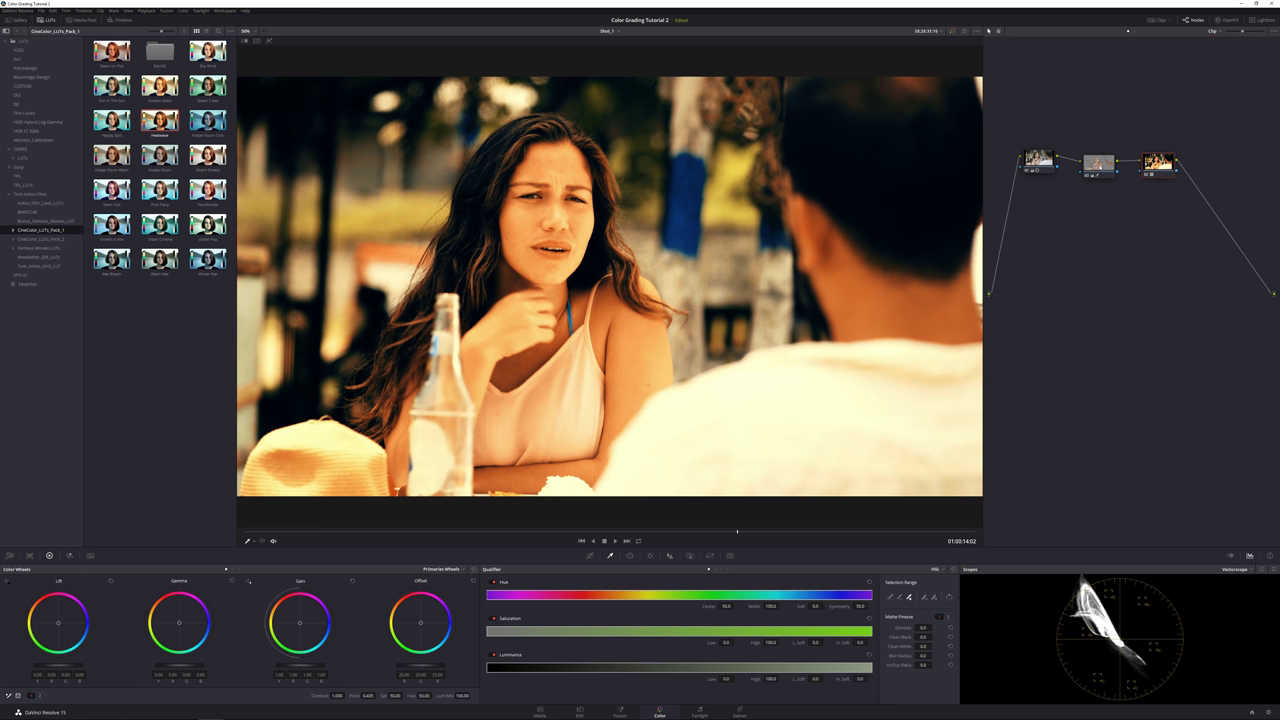
{"action": "left_click", "coordinate": [1099, 164]}
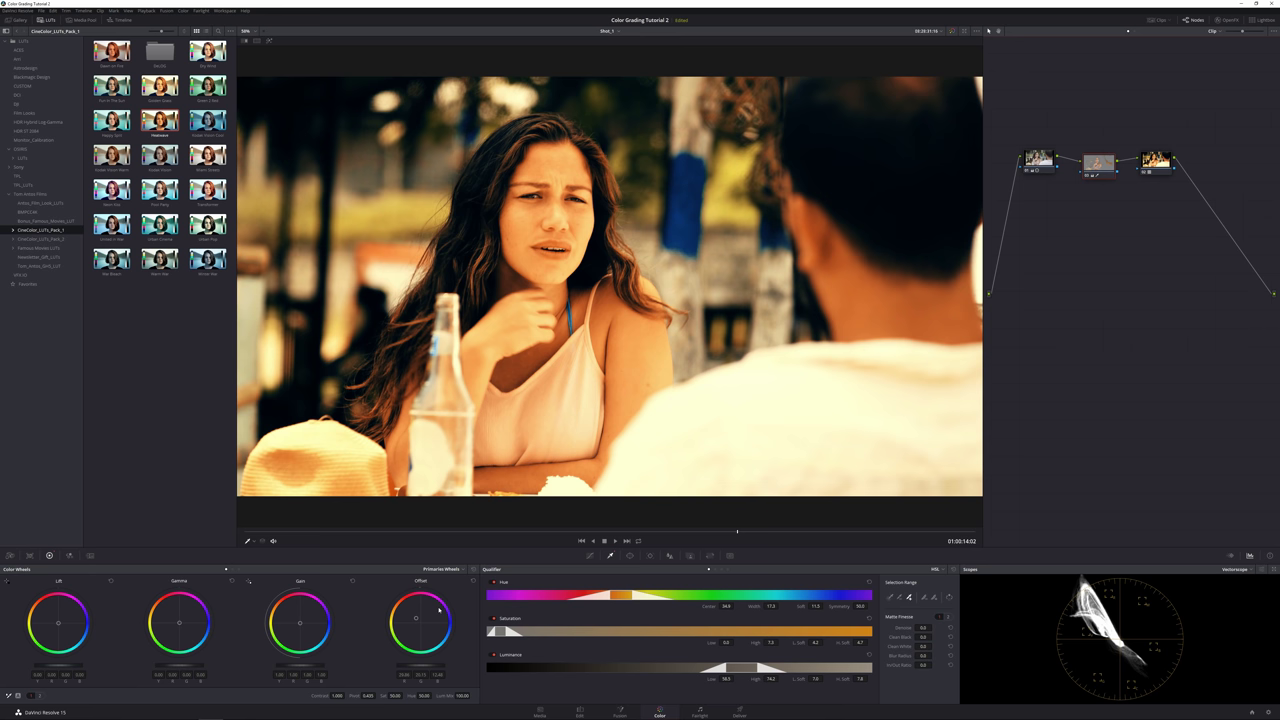
{"action": "left_click", "coordinate": [473, 569]}
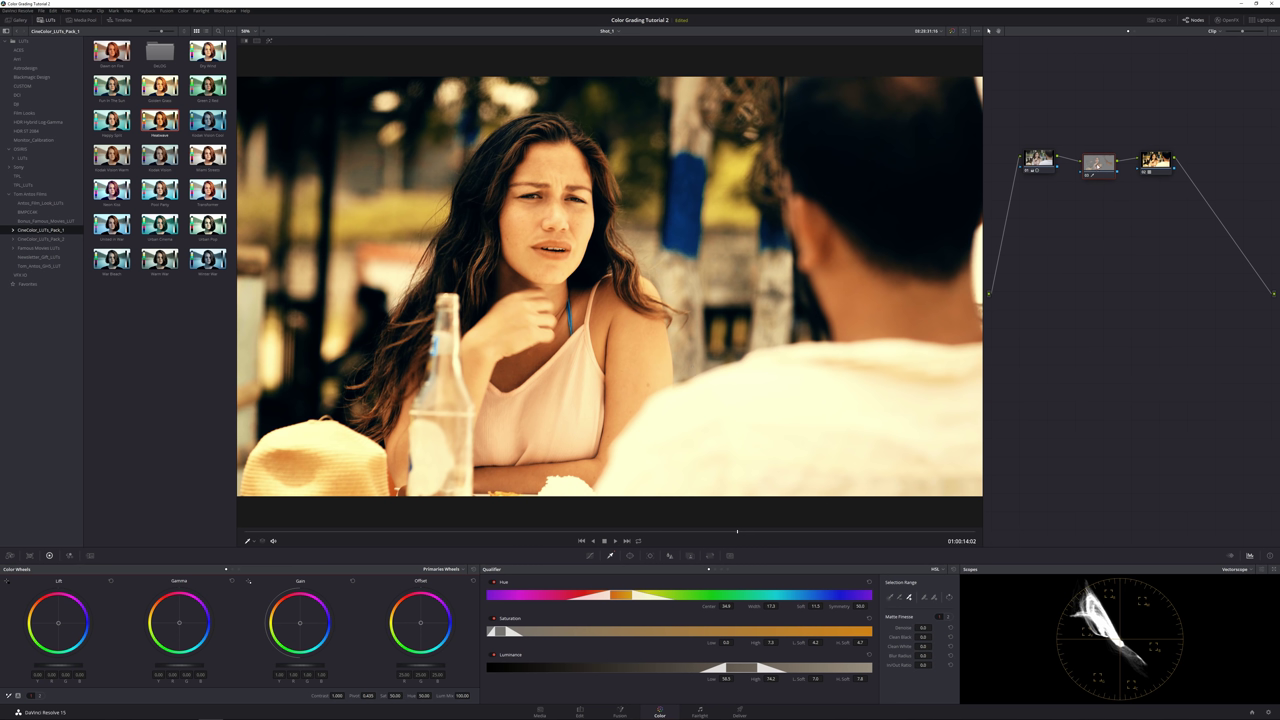
- Nudge the middle skin node and the LUT node, then check the LUT's effect by toggling its node off and on
{"action": "left_click_drag", "start_coordinate": [1098, 165], "coordinate": [1093, 164]}
{"action": "left_click_drag", "start_coordinate": [1155, 160], "coordinate": [1150, 162]}
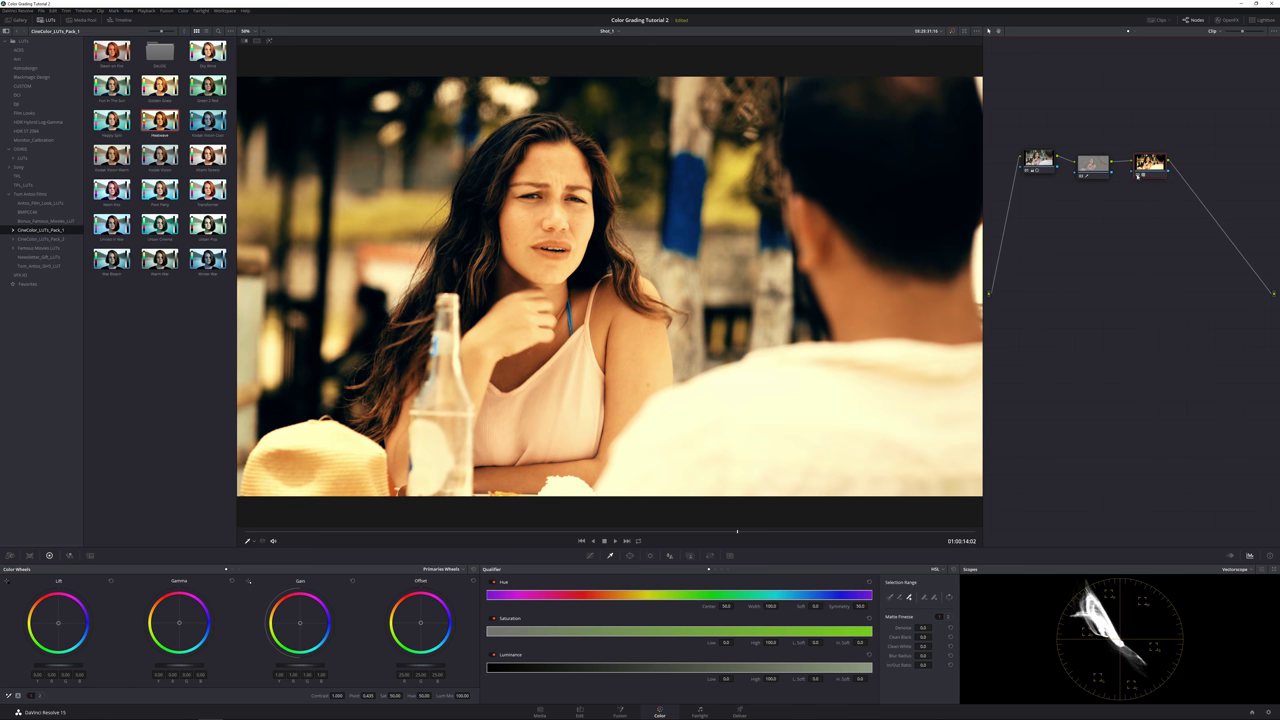
{"action": "key", "text": "ctrl+d"}
{"action": "key", "text": "ctrl+d"}
- Select the middle skin node and try Midtone Detail at 100, then soften the woman's skin with a value of about -45
{"action": "scroll", "coordinate": [524, 218], "scroll_direction": "up", "scroll_amount": 5}
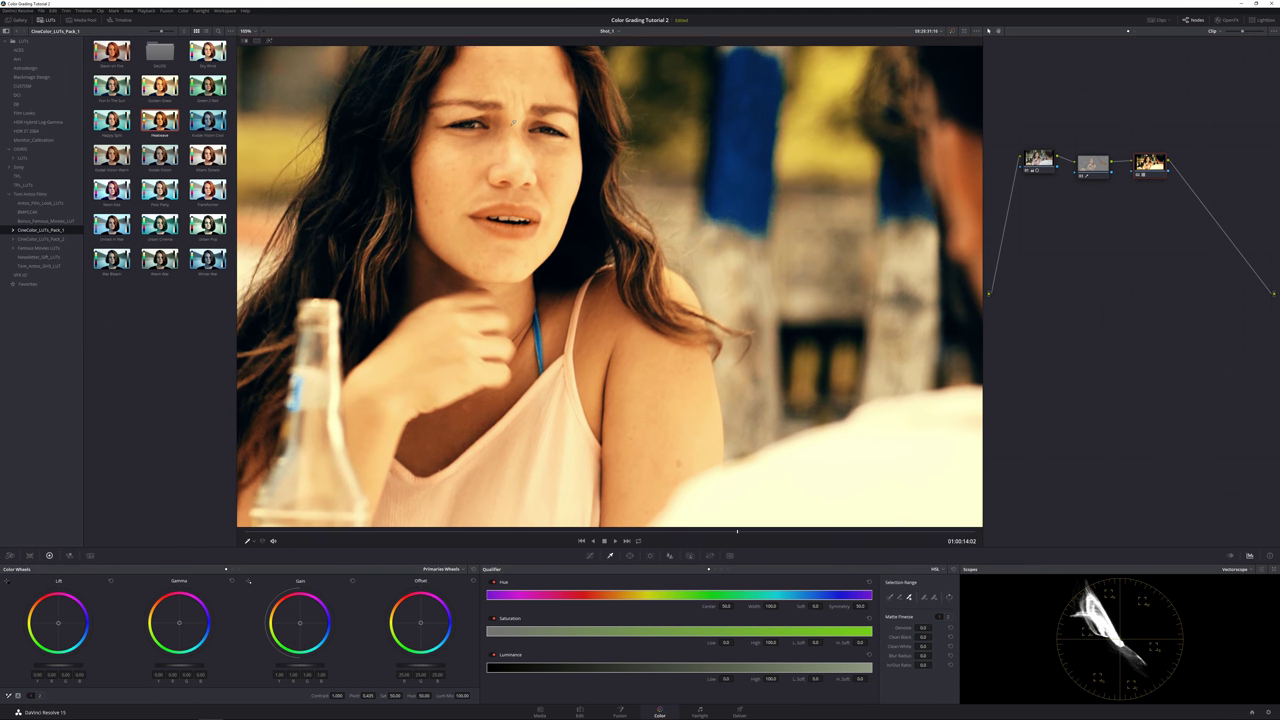
{"action": "scroll", "coordinate": [572, 259], "scroll_direction": "up", "scroll_amount": 2}
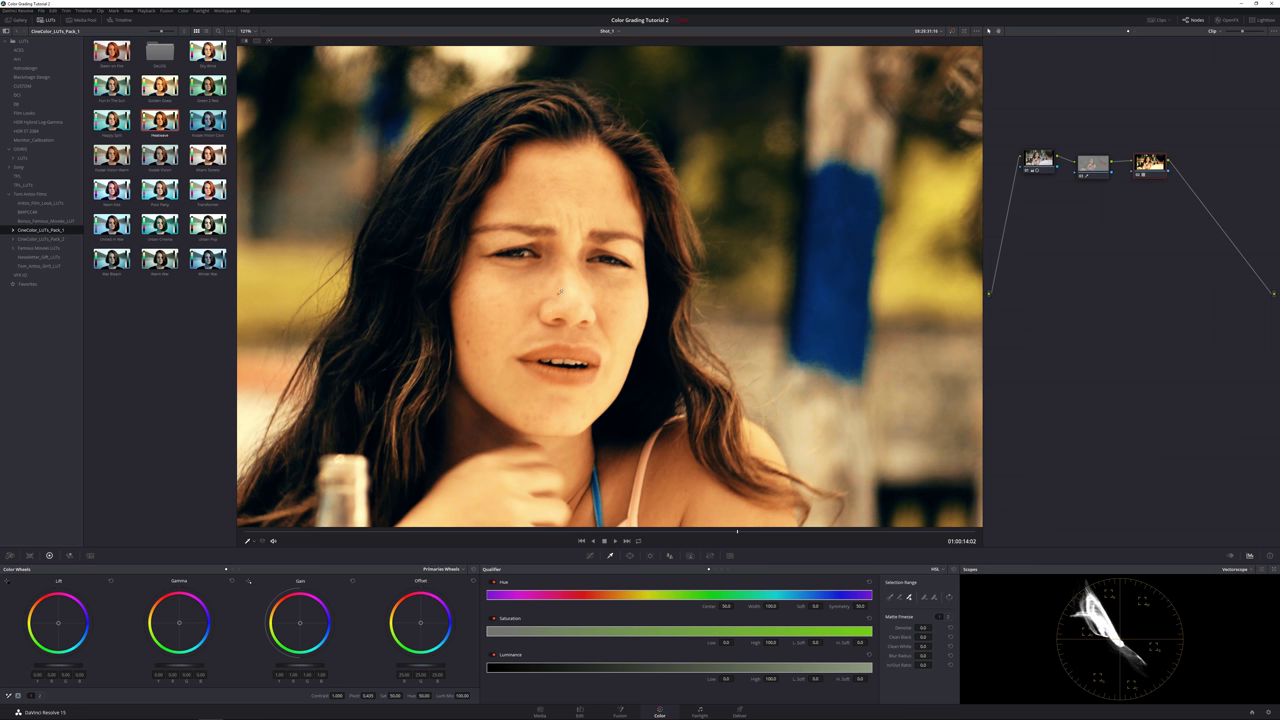
{"action": "left_click", "coordinate": [802, 355]}
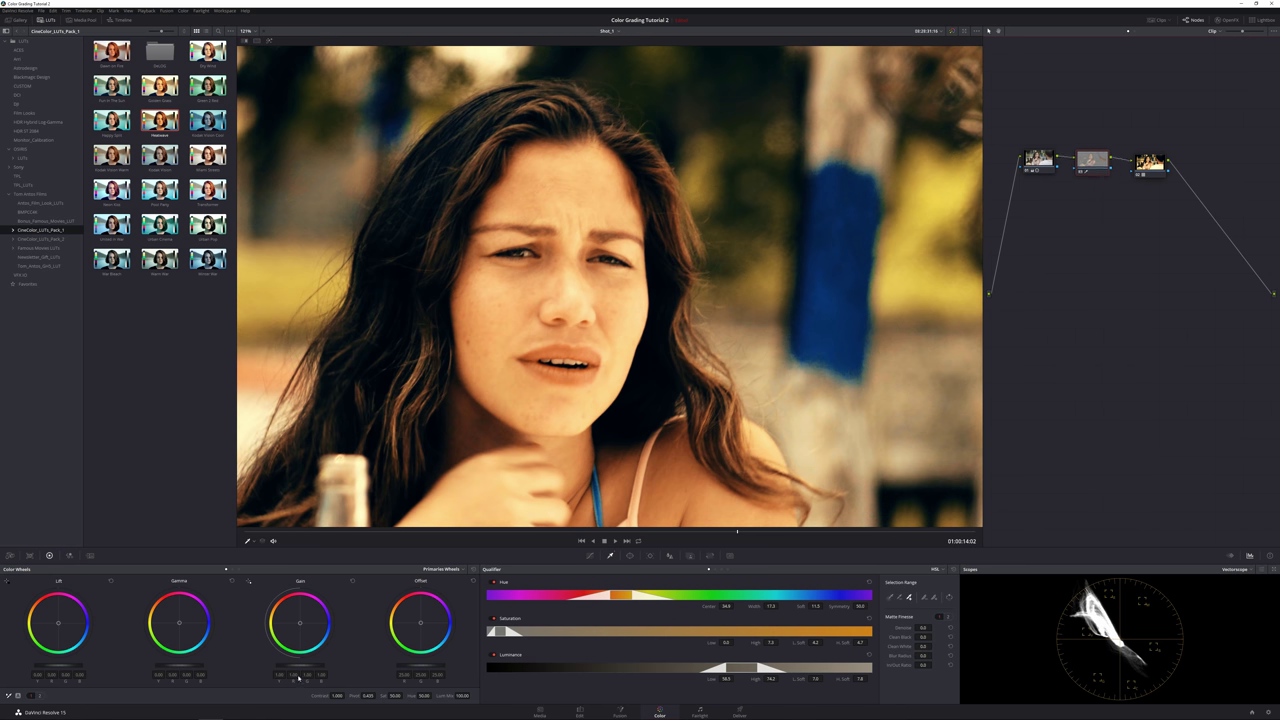
{"action": "left_click", "coordinate": [38, 697]}
{"action": "mouse_move", "coordinate": [347, 696]}
{"action": "left_mouse_down"}
{"action": "mouse_move", "coordinate": [380, 696]}
{"action": "mouse_move", "coordinate": [347, 696]}
{"action": "left_mouse_up"}
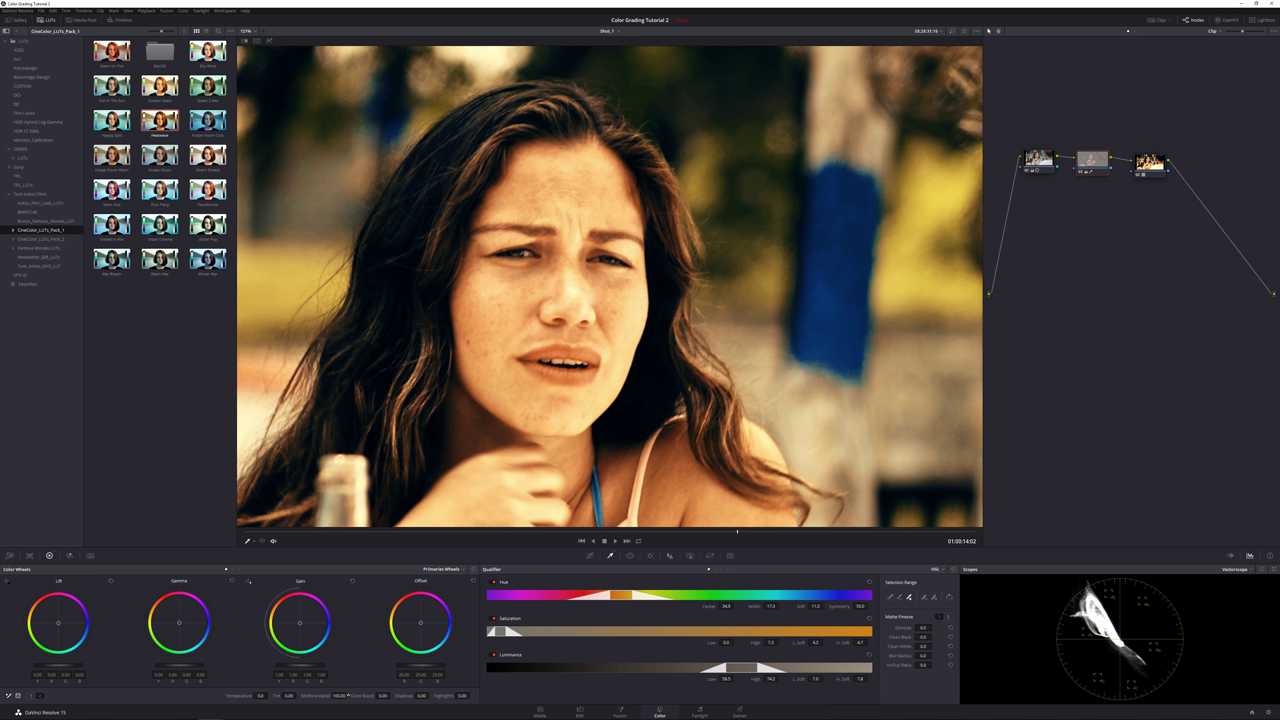
{"action": "left_click_drag", "start_coordinate": [340, 696], "coordinate": [310, 696]}
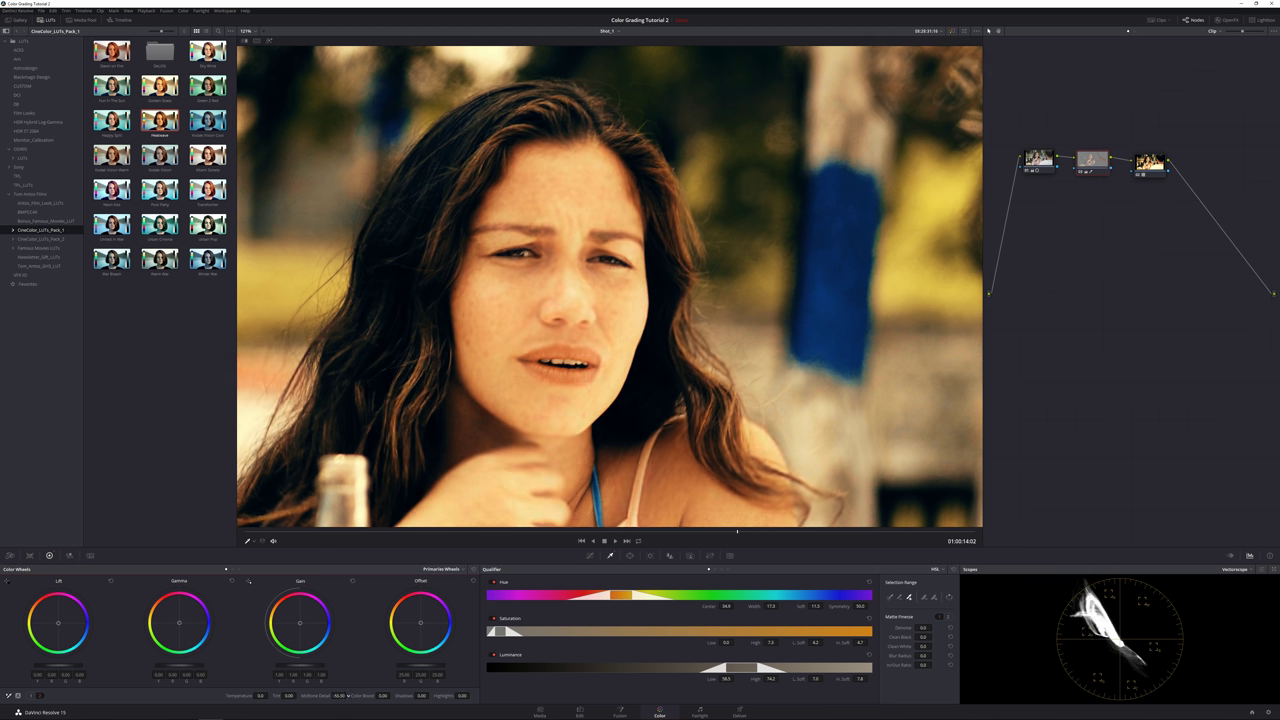
{"action": "left_click_drag", "start_coordinate": [348, 696], "coordinate": [349, 696]}
- Compare the softened skin with the original by toggling the middle node off and on
{"action": "left_click", "coordinate": [1080, 172]}
{"action": "key", "text": "ctrl+d"}
{"action": "left_click", "coordinate": [1080, 172]}
{"action": "key", "text": "ctrl+d"}
- Slightly raise the Blur radius on the middle skin node, compare it off and on, and return to the full image
{"action": "left_click", "coordinate": [669, 555]}
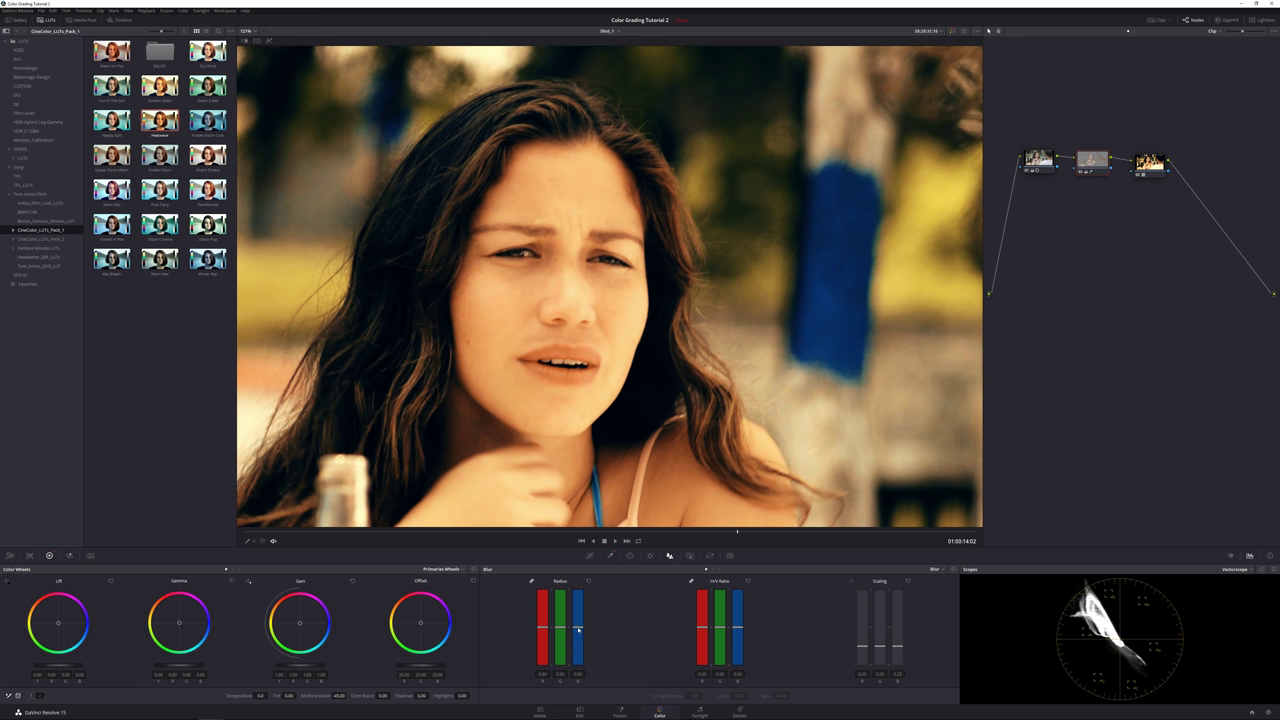
{"action": "mouse_move", "coordinate": [578, 627]}
{"action": "left_mouse_down"}
{"action": "mouse_move", "coordinate": [578, 604]}
{"action": "mouse_move", "coordinate": [582, 627]}
{"action": "left_mouse_up"}
{"action": "key", "text": "ctrl+d"}
{"action": "key", "text": "ctrl+d"}
{"action": "scroll", "coordinate": [700, 328], "scroll_direction": "down", "scroll_amount": 3}
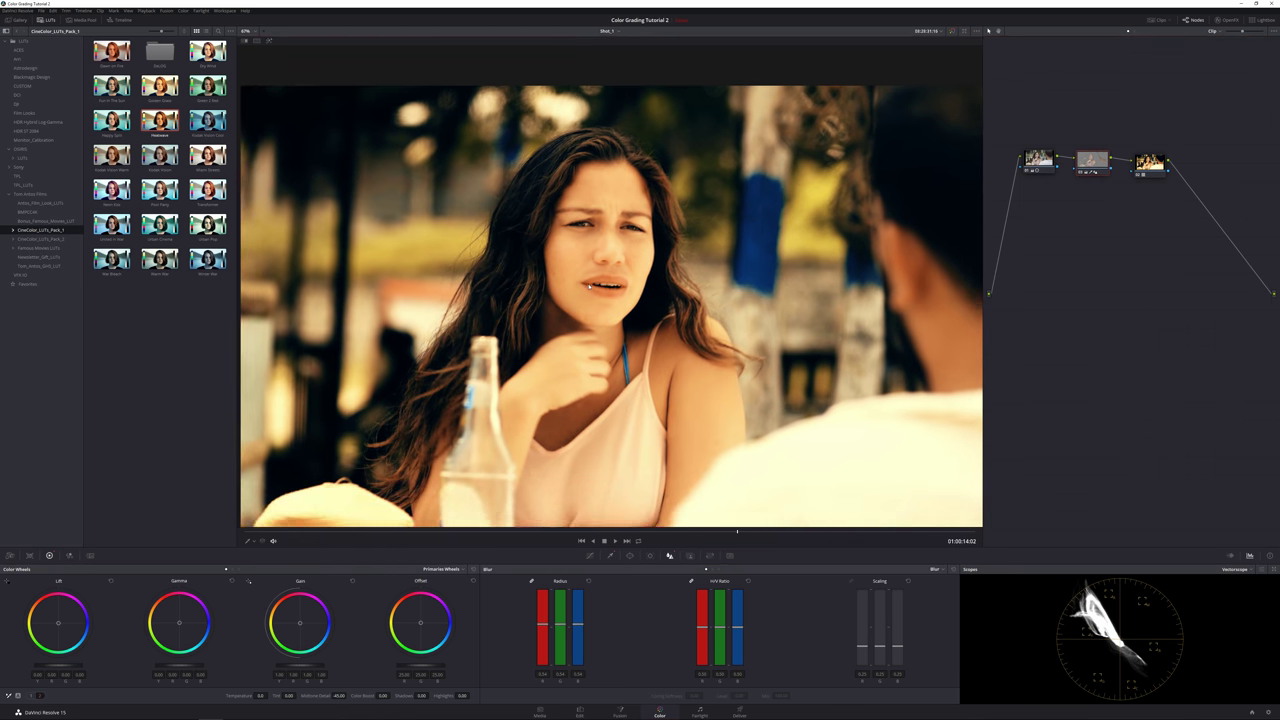
{"action": "left_click", "coordinate": [245, 31]}
{"action": "left_click", "coordinate": [248, 47]}
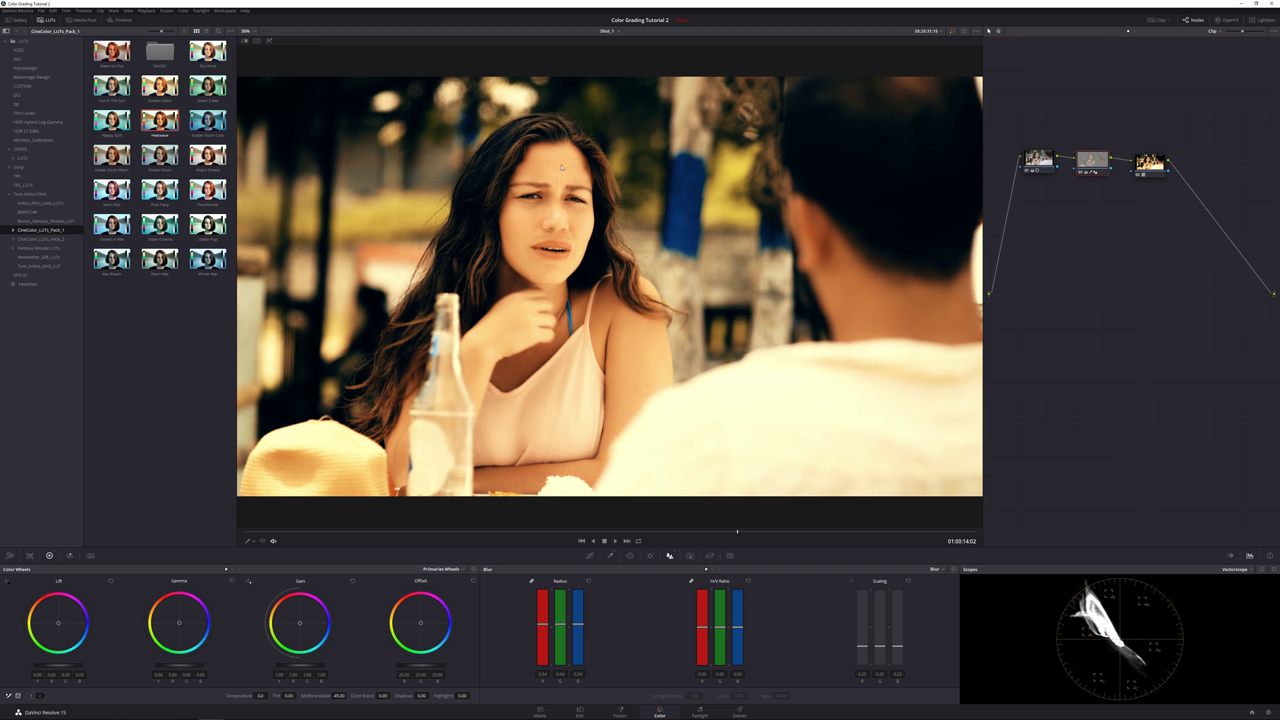
- Add a Layer Mixer node to the node graph and place it below and beyond the LUT node
{"action": "left_click_drag", "start_coordinate": [1150, 162], "coordinate": [1154, 162]}
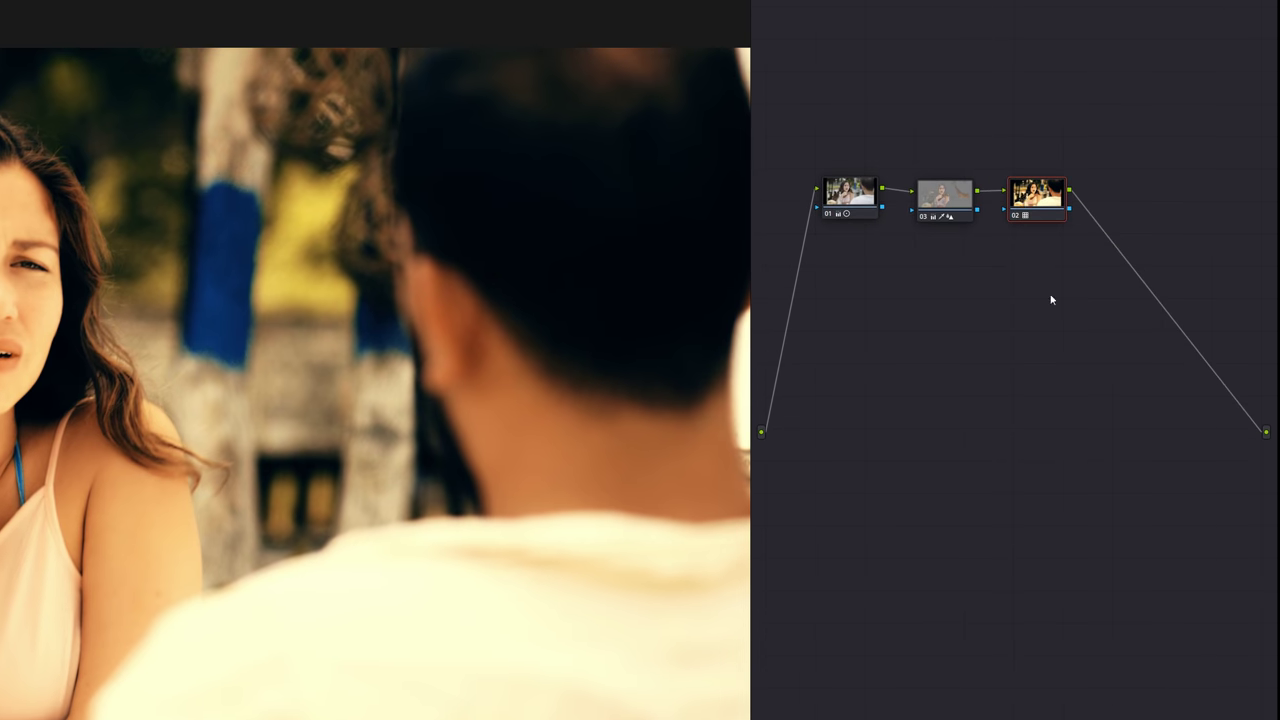
{"action": "right_click", "coordinate": [1042, 320]}
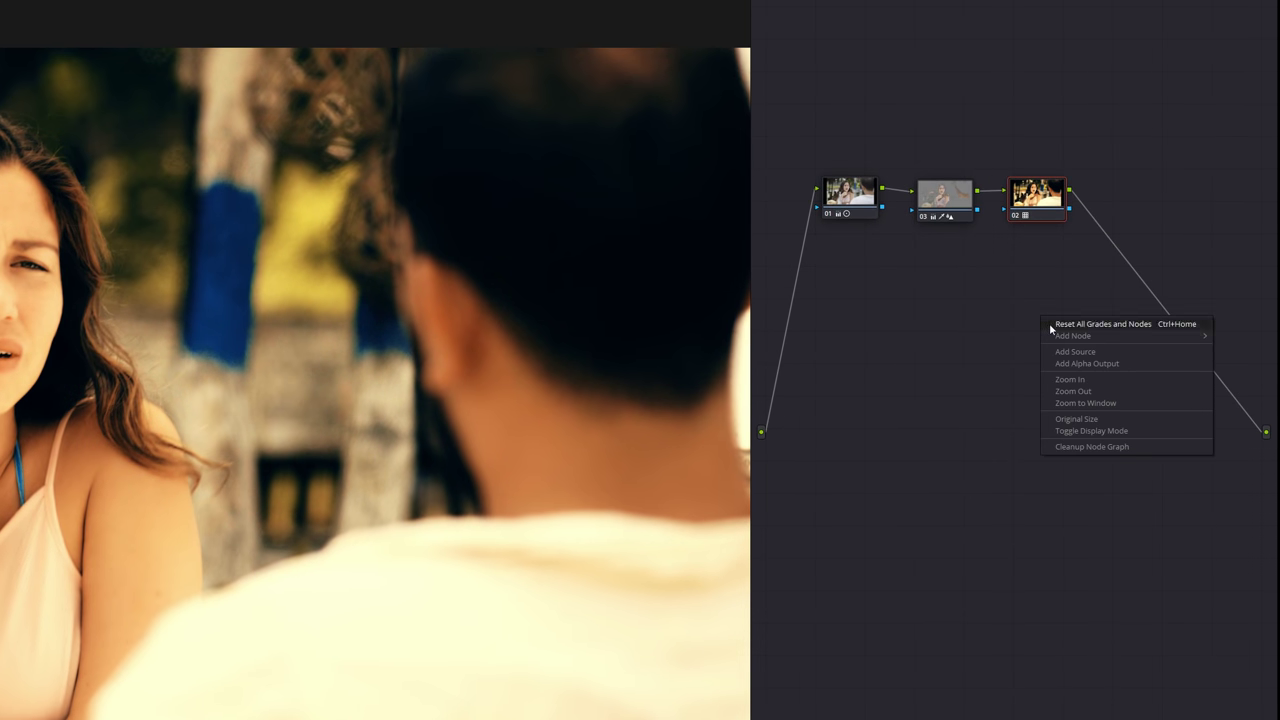
{"action": "mouse_move", "coordinate": [1097, 334]}
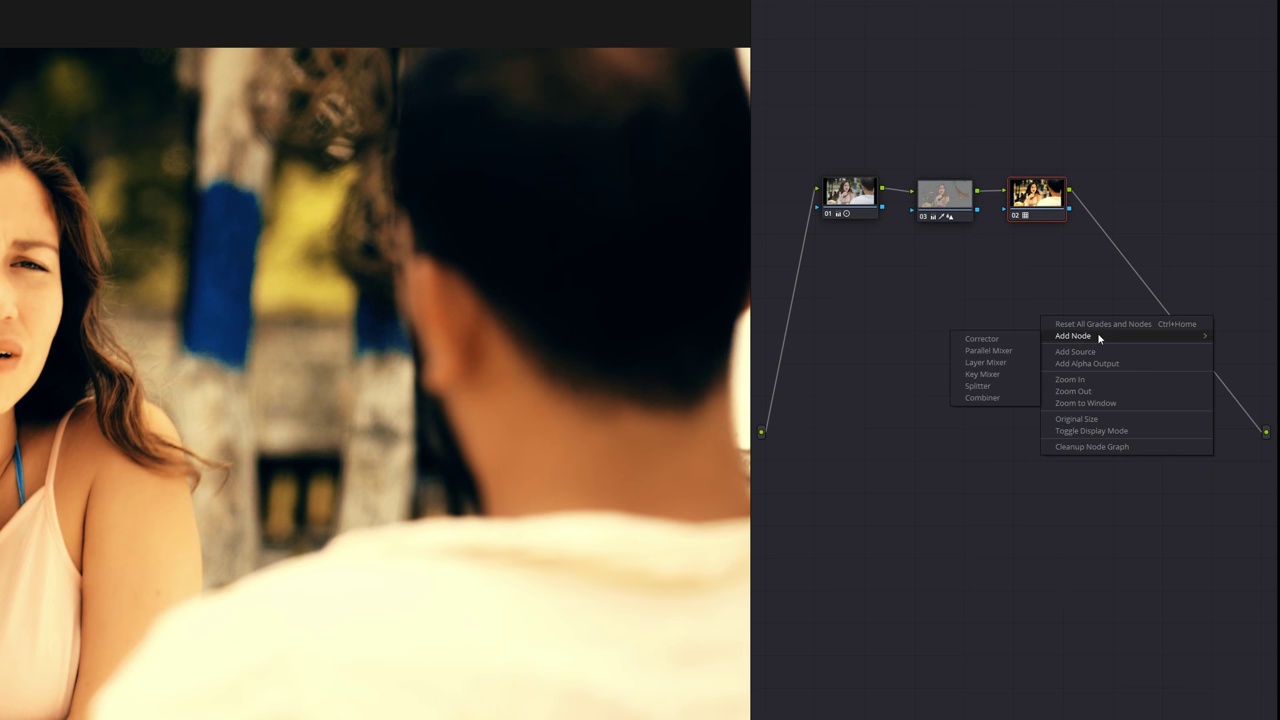
{"action": "left_click", "coordinate": [1000, 365]}
{"action": "left_click_drag", "start_coordinate": [1035, 328], "coordinate": [1105, 300]}
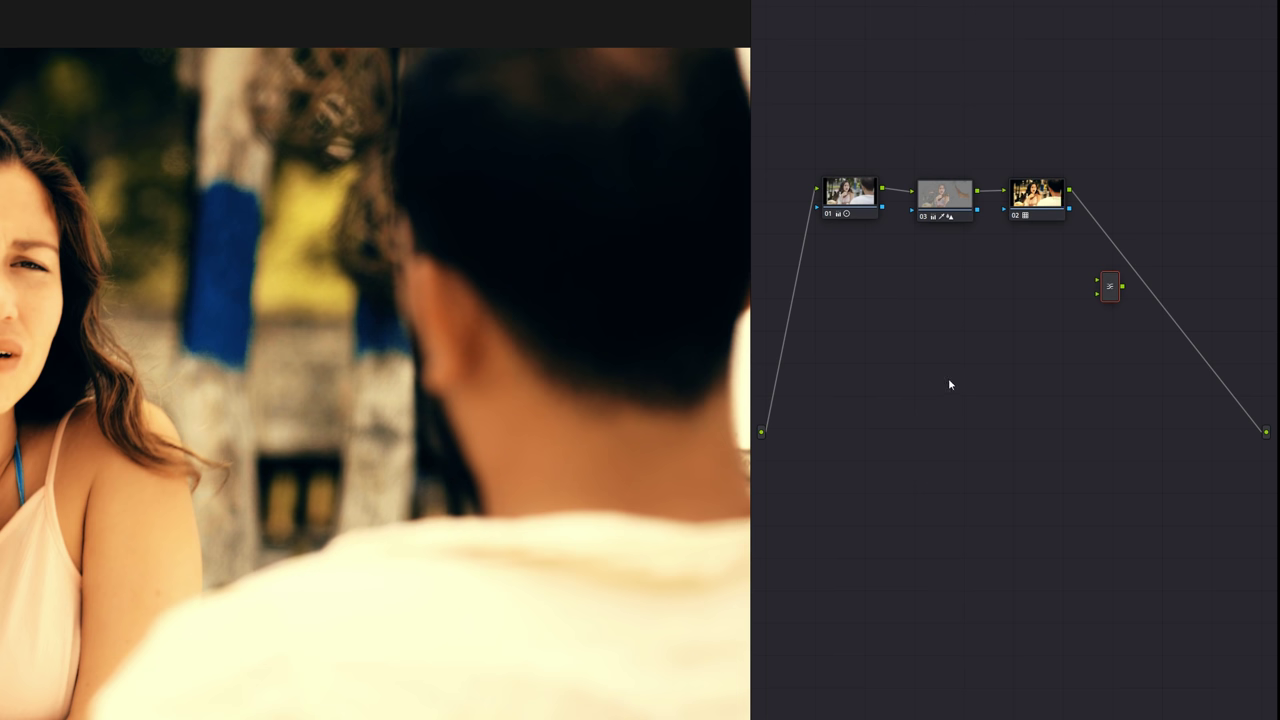
- Add a Corrector node and place it below the LUT node, in front of the Layer Mixer
{"action": "right_click", "coordinate": [1019, 384]}
{"action": "mouse_move", "coordinate": [1069, 407]}
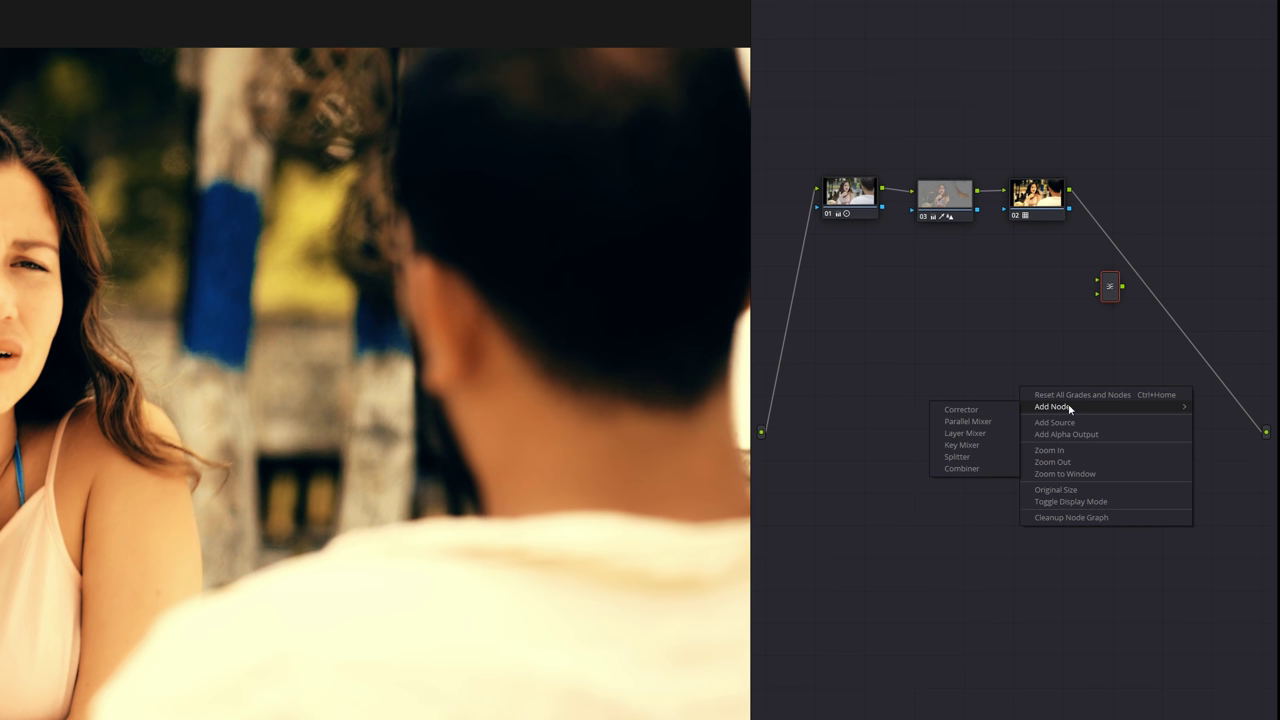
{"action": "left_click", "coordinate": [968, 410]}
{"action": "left_click_drag", "start_coordinate": [1026, 384], "coordinate": [1035, 306]}
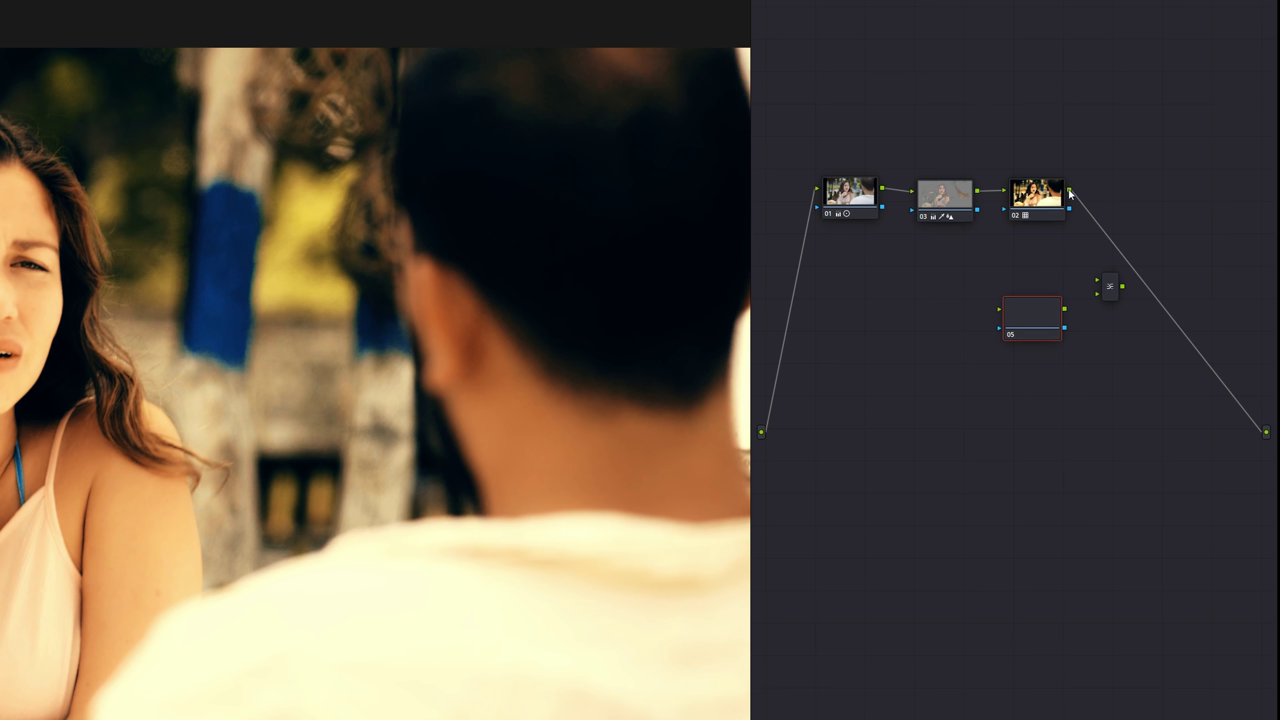
- Connect the LUT node to the Layer Mixer's first input and the mixer to the graph's final output
{"action": "left_click_drag", "start_coordinate": [1070, 194], "coordinate": [1116, 294]}
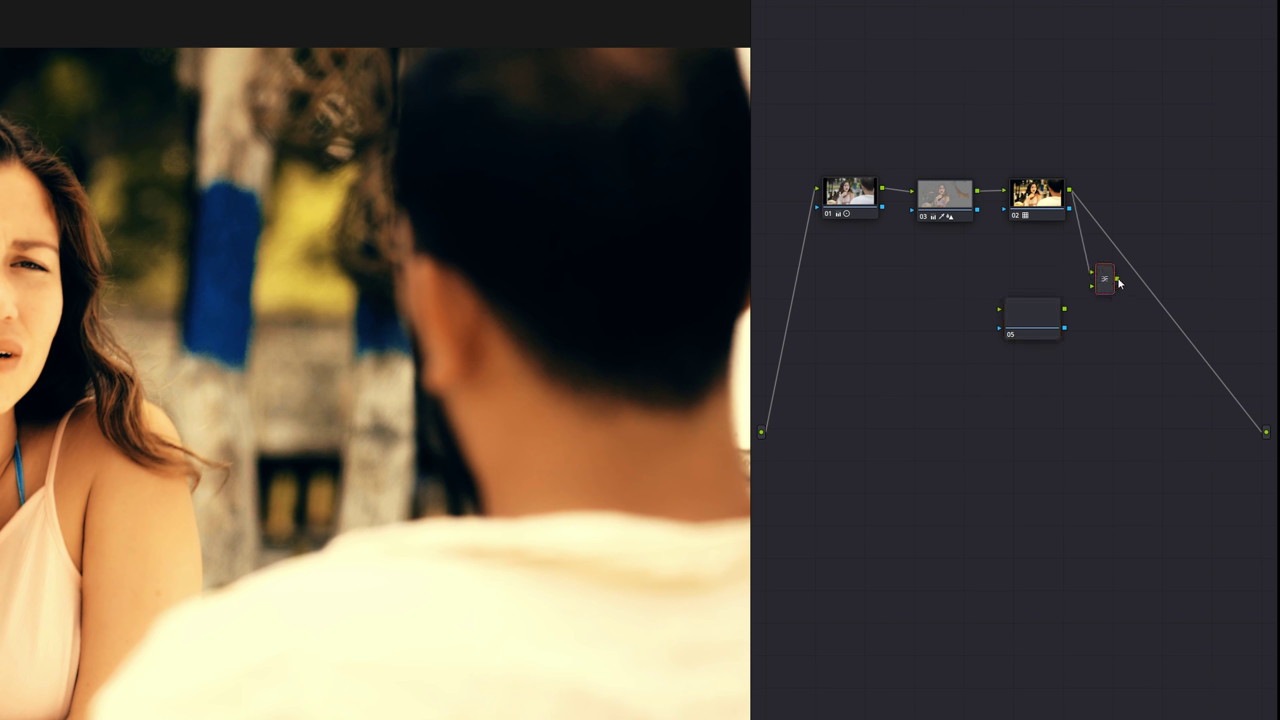
{"action": "left_click_drag", "start_coordinate": [1118, 283], "coordinate": [1270, 437]}
{"action": "left_click_drag", "start_coordinate": [1107, 284], "coordinate": [1126, 296]}
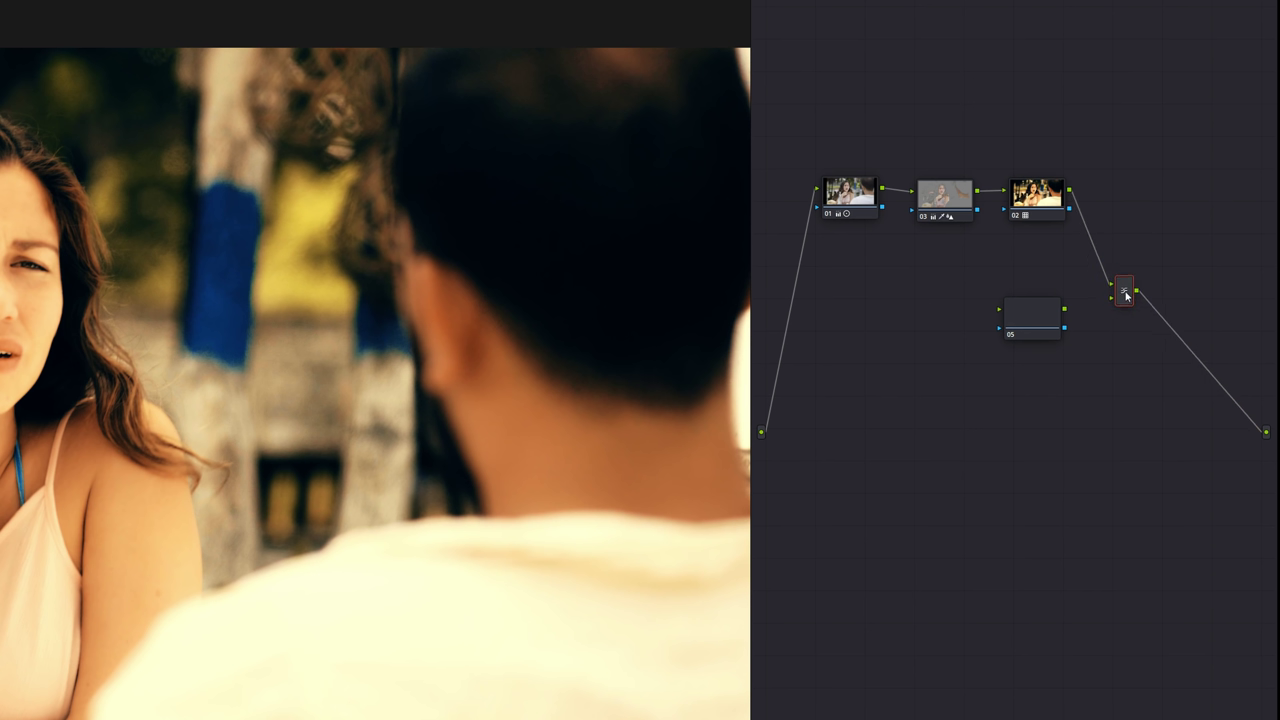
- Connect the new Corrector node's output to the Layer Mixer's second input and position the node beside the mixer
{"action": "mouse_move", "coordinate": [1024, 323]}
{"action": "left_mouse_down"}
{"action": "mouse_move", "coordinate": [1005, 333]}
{"action": "mouse_move", "coordinate": [1017, 334]}
{"action": "left_mouse_up"}
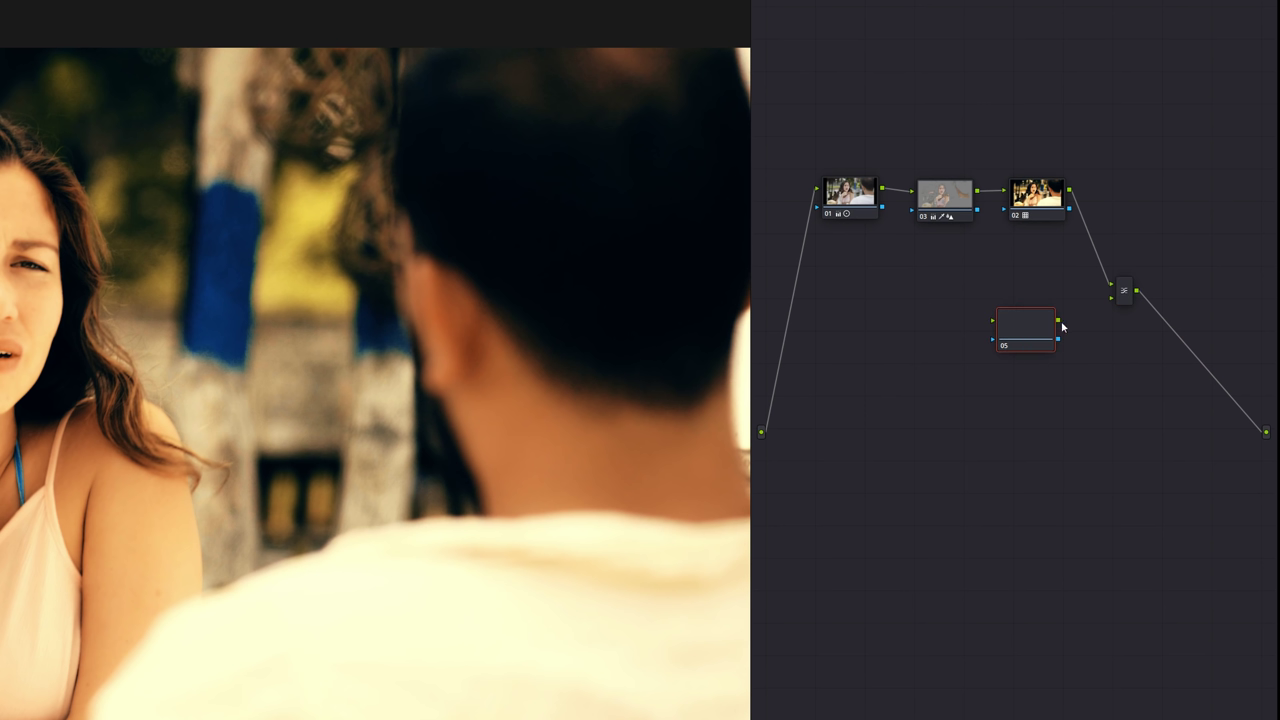
{"action": "left_click_drag", "start_coordinate": [1082, 320], "coordinate": [1112, 298]}
{"action": "mouse_move", "coordinate": [1039, 340]}
{"action": "left_mouse_down"}
{"action": "mouse_move", "coordinate": [1040, 296]}
{"action": "mouse_move", "coordinate": [1051, 322]}
{"action": "left_mouse_up"}
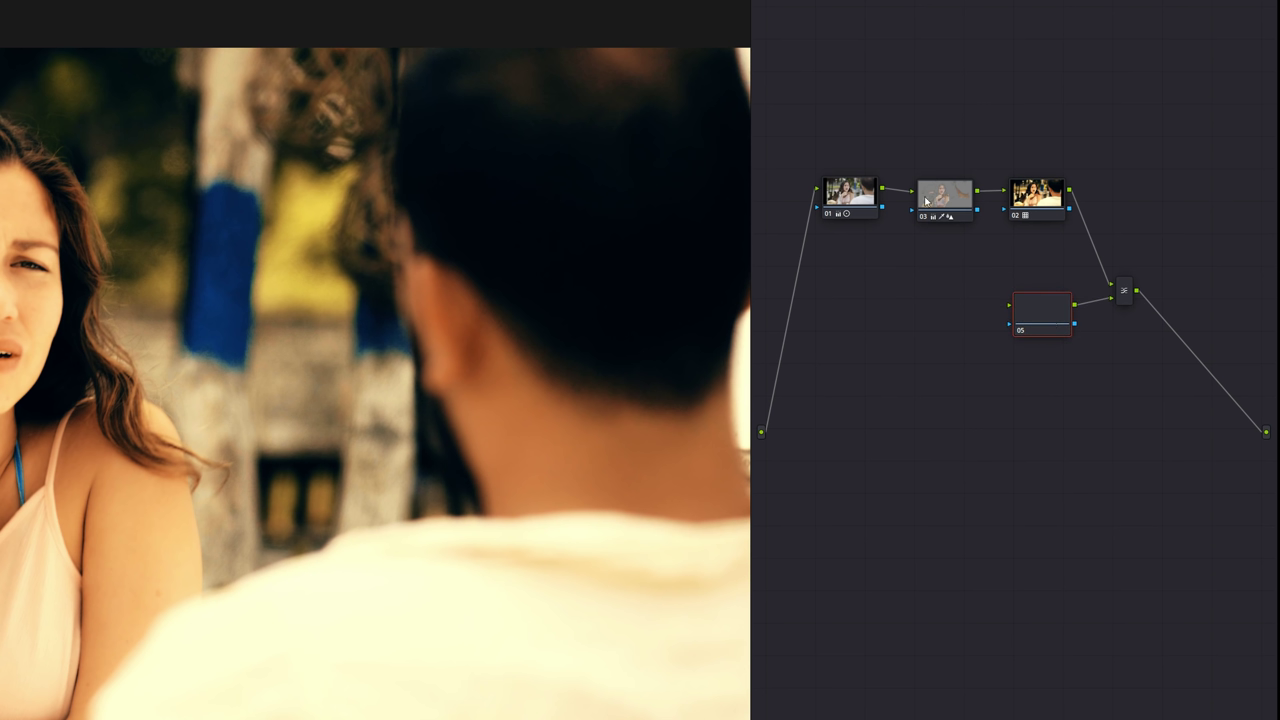
- Feed both the image output and the key output of skin node 03 into the new Corrector node 05
{"action": "left_click_drag", "start_coordinate": [953, 207], "coordinate": [947, 206]}
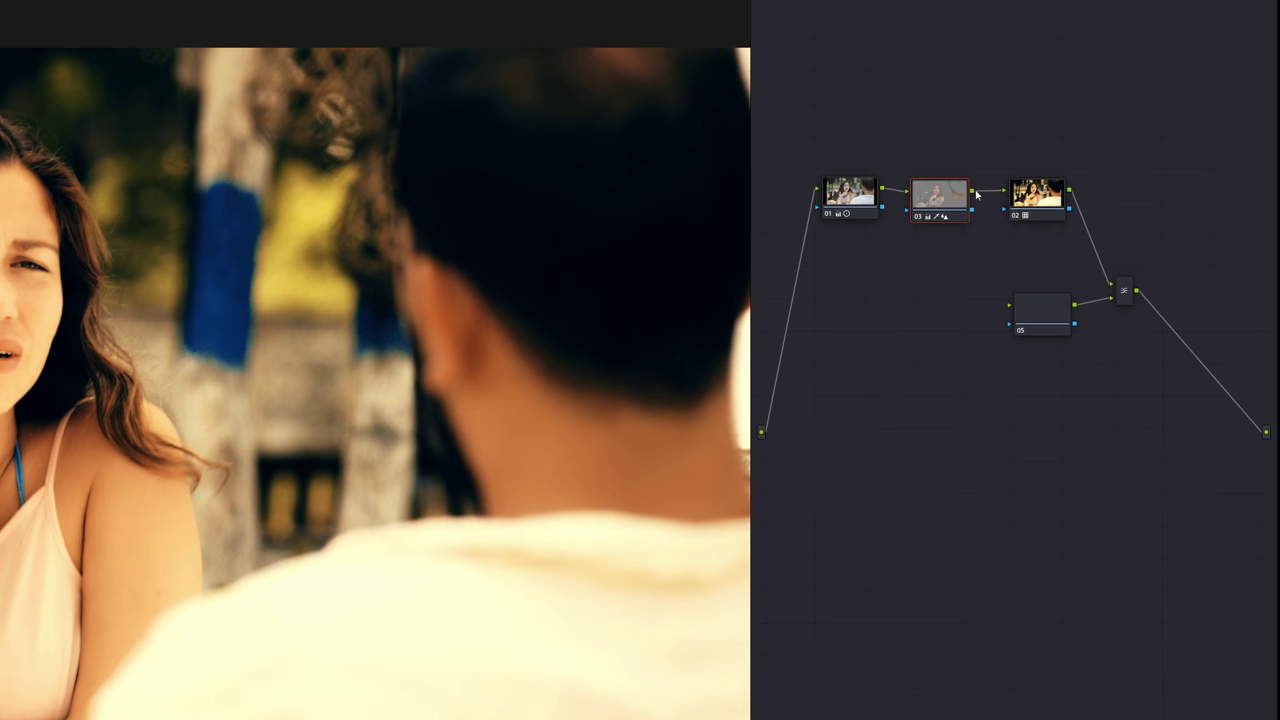
{"action": "left_click_drag", "start_coordinate": [974, 192], "coordinate": [1038, 295]}
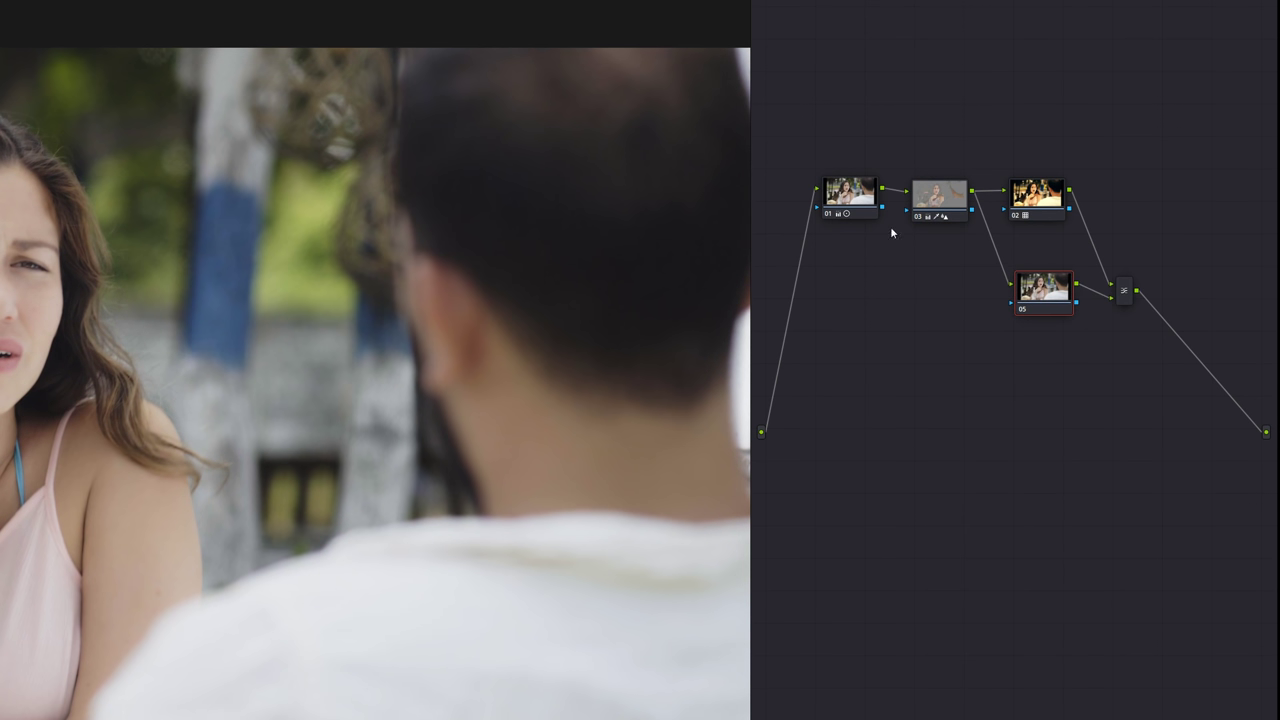
{"action": "left_click_drag", "start_coordinate": [970, 214], "coordinate": [966, 214]}
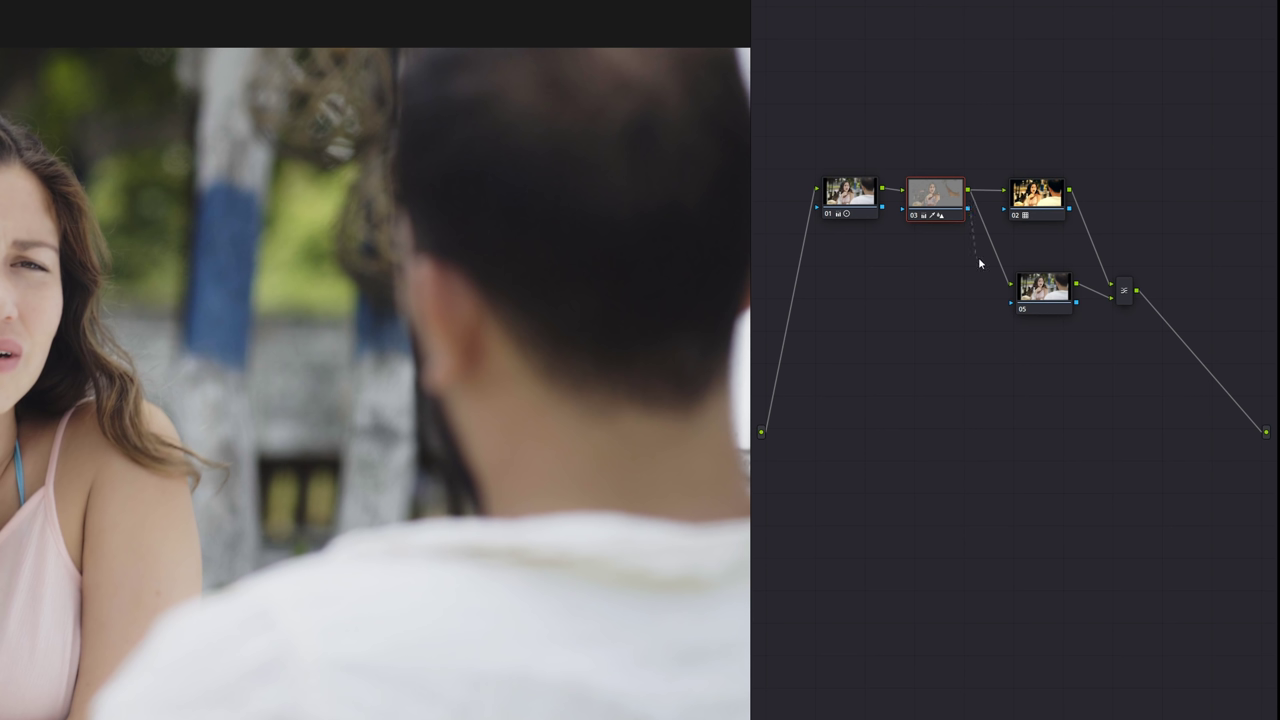
{"action": "left_click_drag", "start_coordinate": [979, 263], "coordinate": [1012, 309]}
{"action": "left_click", "coordinate": [1040, 301]}
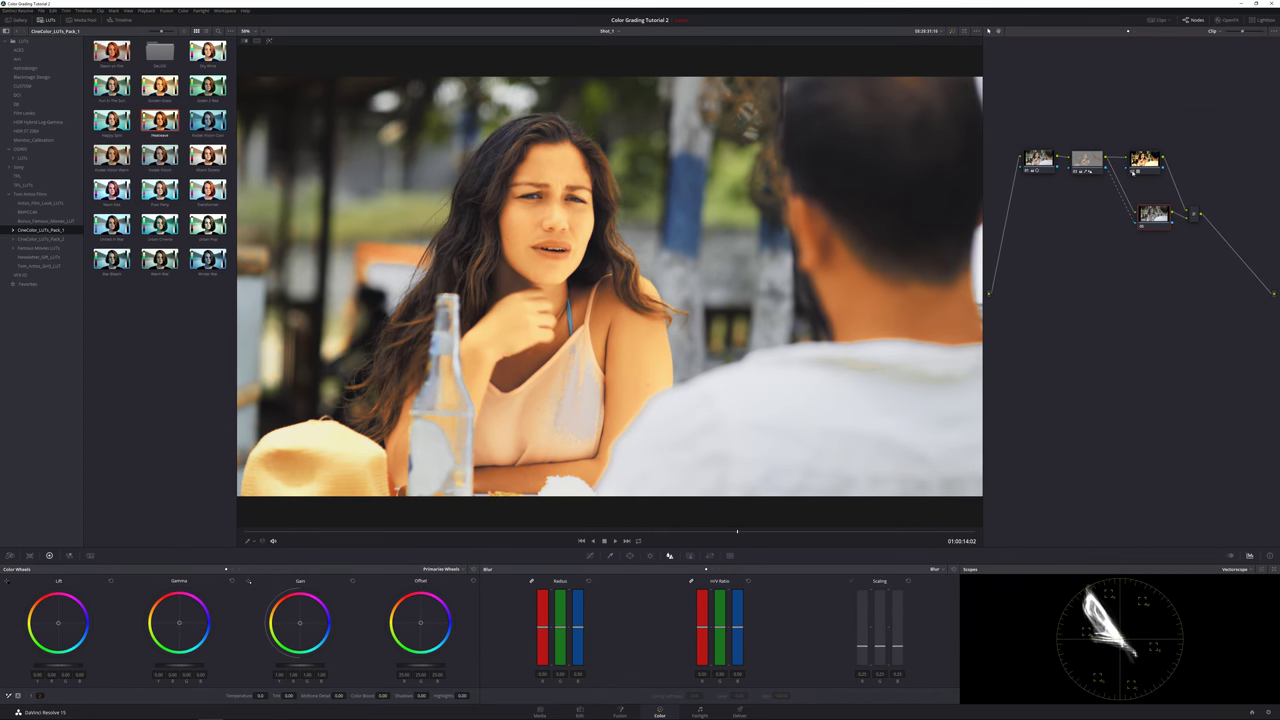
- Invert the key input of Corrector node 05 with its selection highlighted, so the key isolates the skin
{"action": "left_click", "coordinate": [537, 222]}
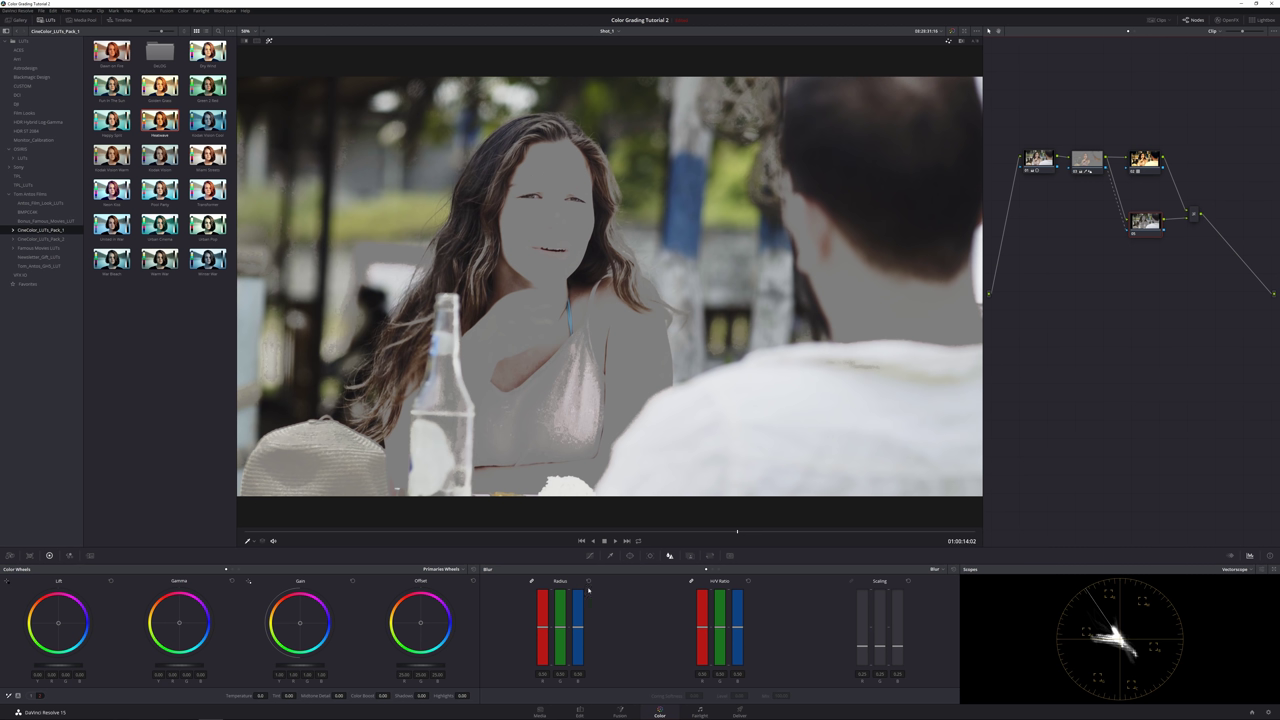
{"action": "left_click", "coordinate": [689, 556]}
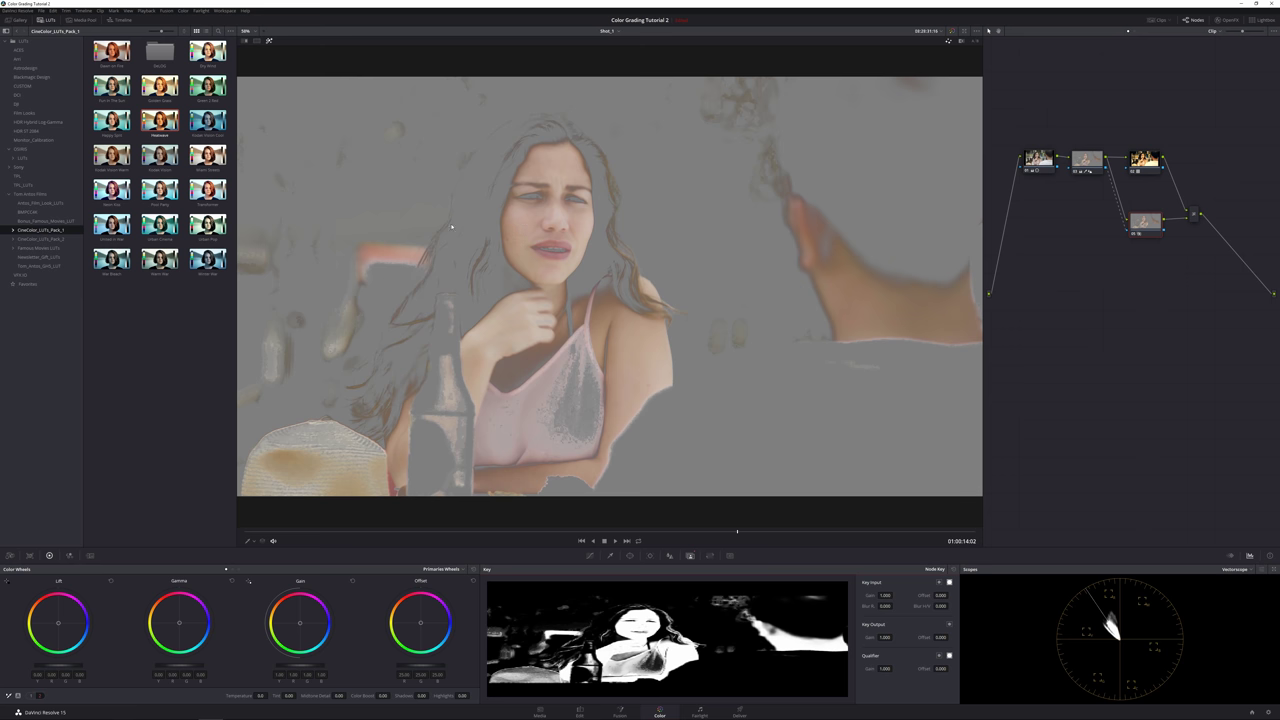
{"action": "left_click", "coordinate": [269, 41]}
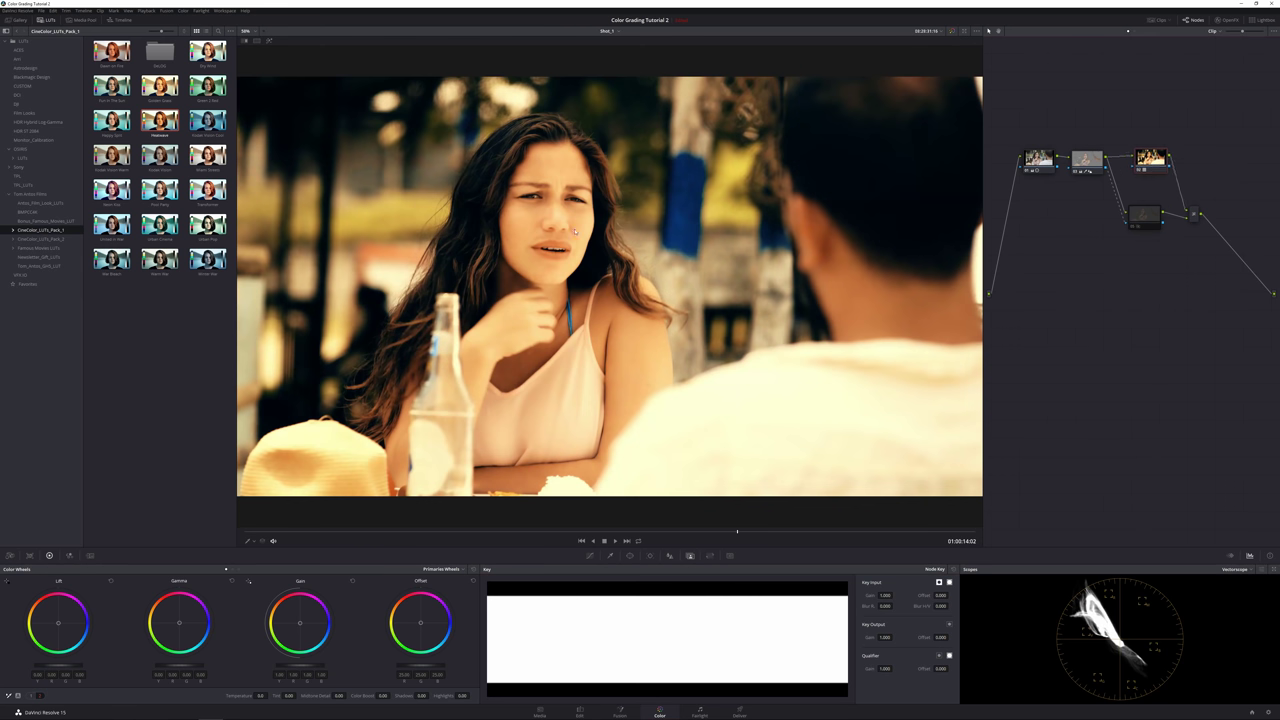
- Check the effect of Corrector node 05 by toggling it off and on and highlighting its skin selection
{"action": "left_click", "coordinate": [1133, 228]}
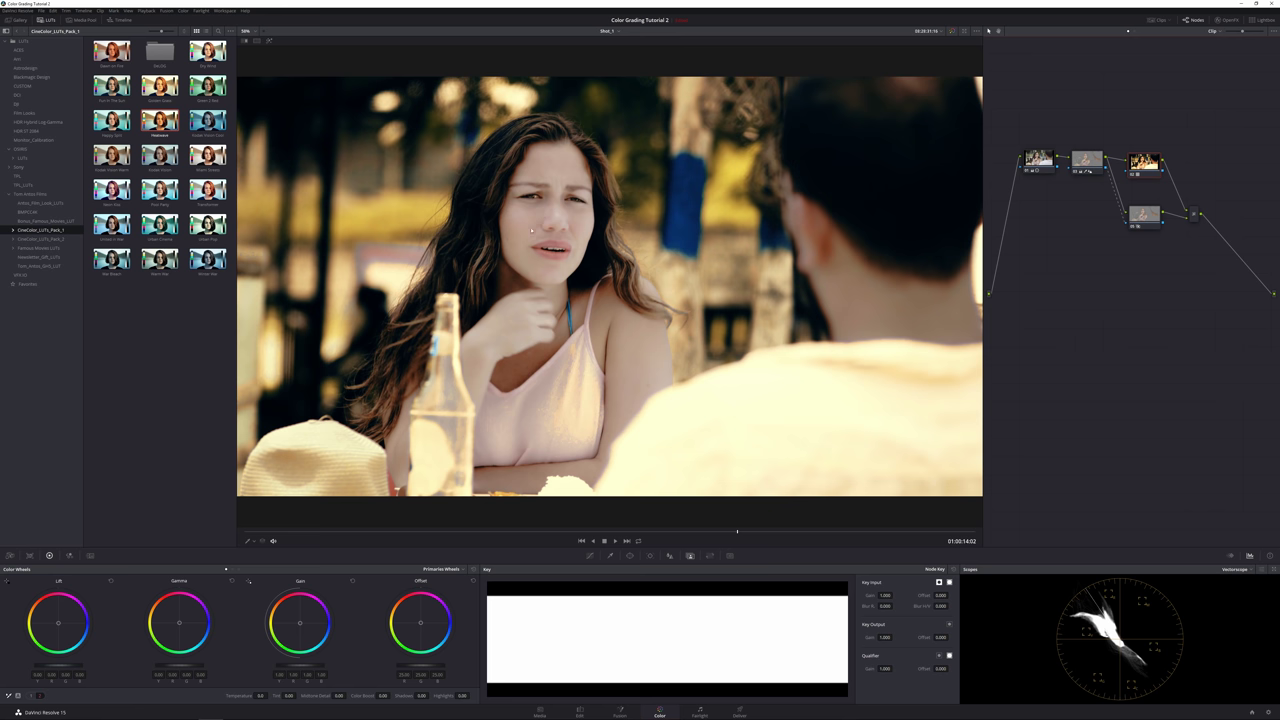
{"action": "left_click", "coordinate": [1140, 222]}
{"action": "left_click", "coordinate": [268, 40]}
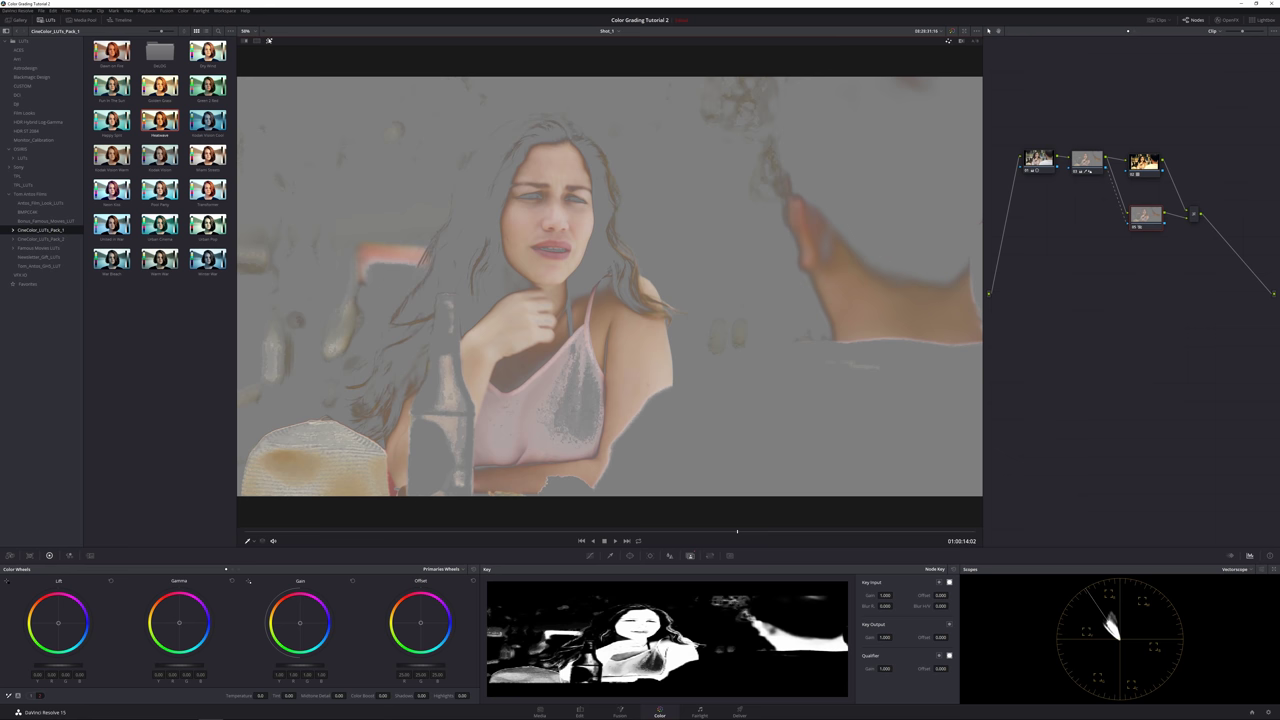
{"action": "left_click", "coordinate": [269, 41]}
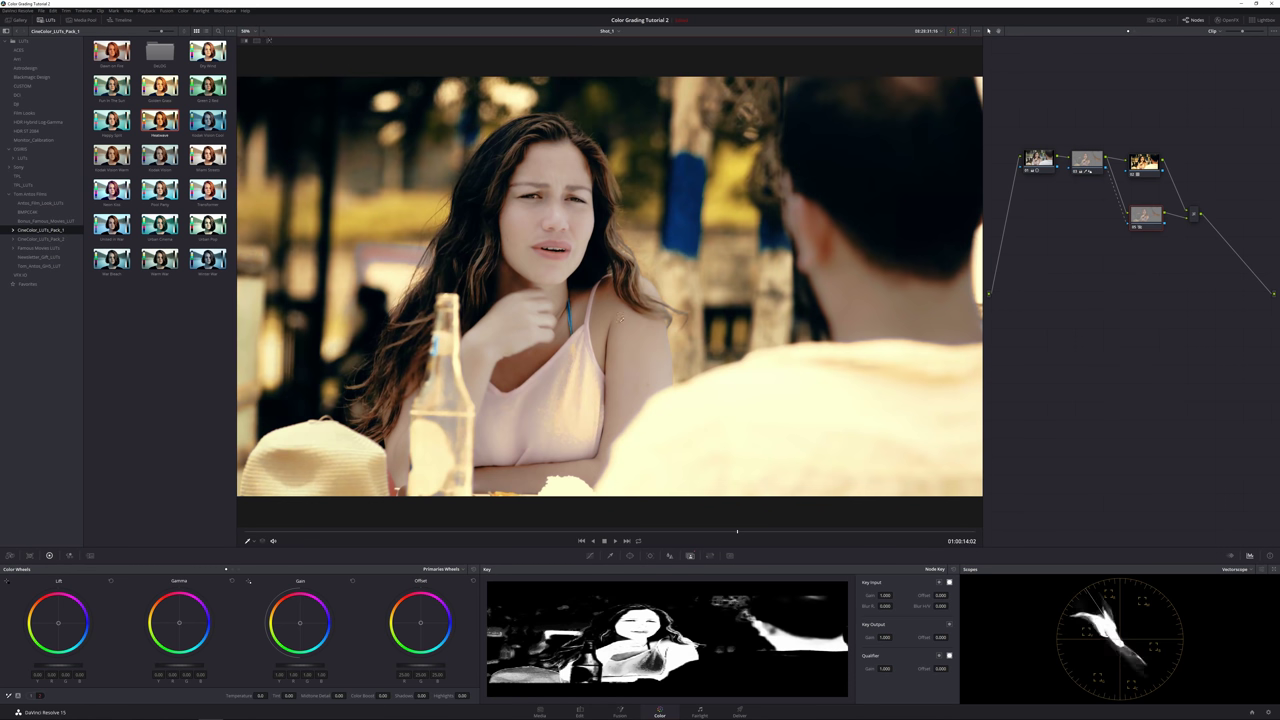
{"action": "left_click", "coordinate": [1134, 228]}
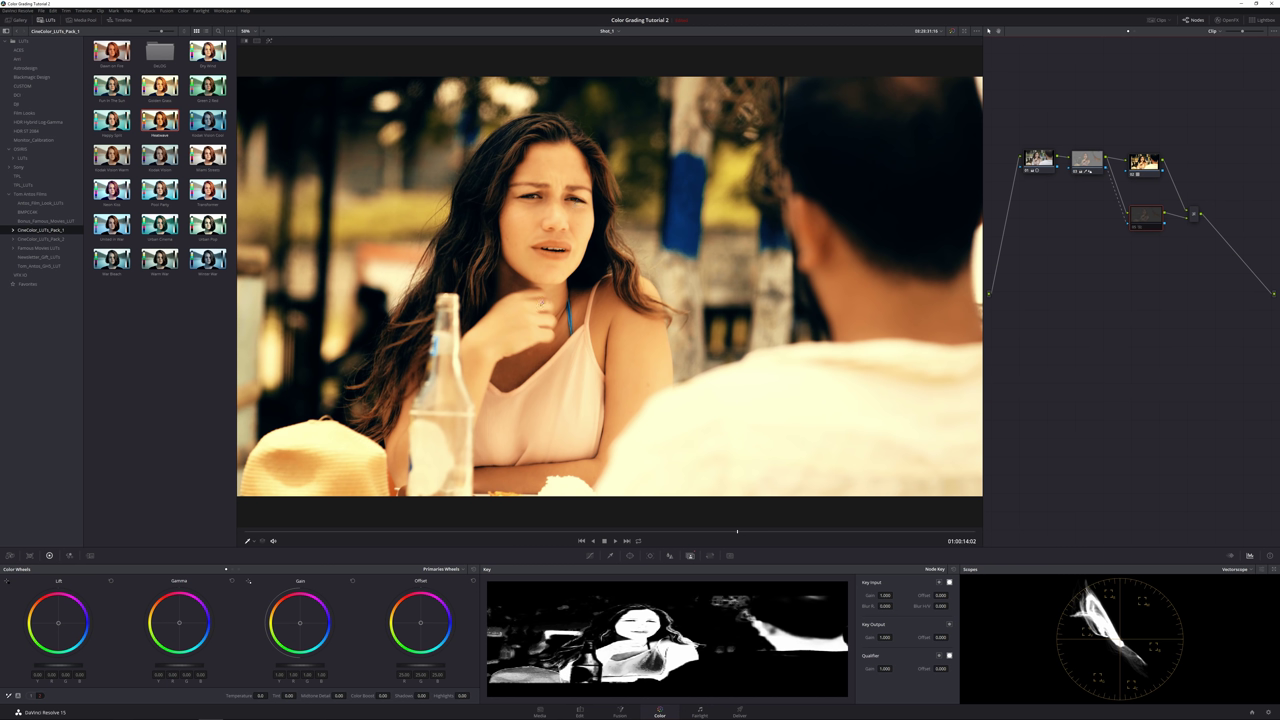
{"action": "left_click_drag", "start_coordinate": [1140, 217], "coordinate": [1131, 208]}
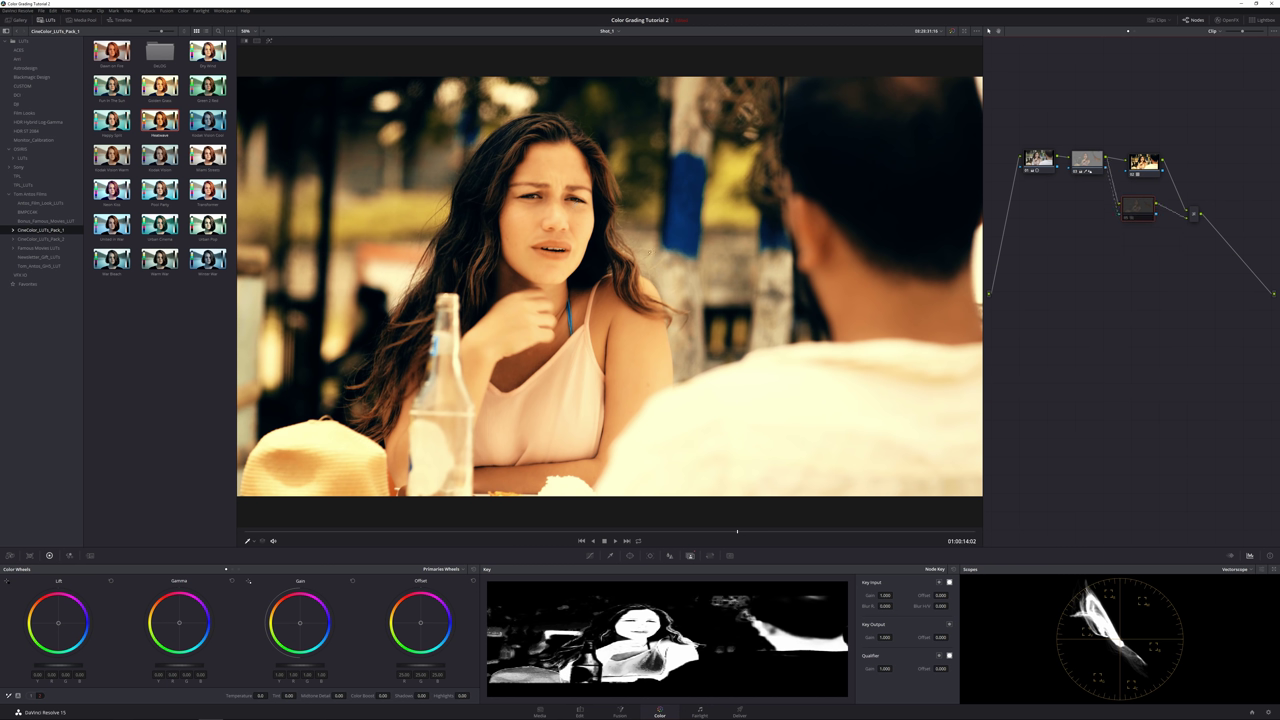
{"action": "left_click_drag", "start_coordinate": [1126, 218], "coordinate": [1133, 237]}
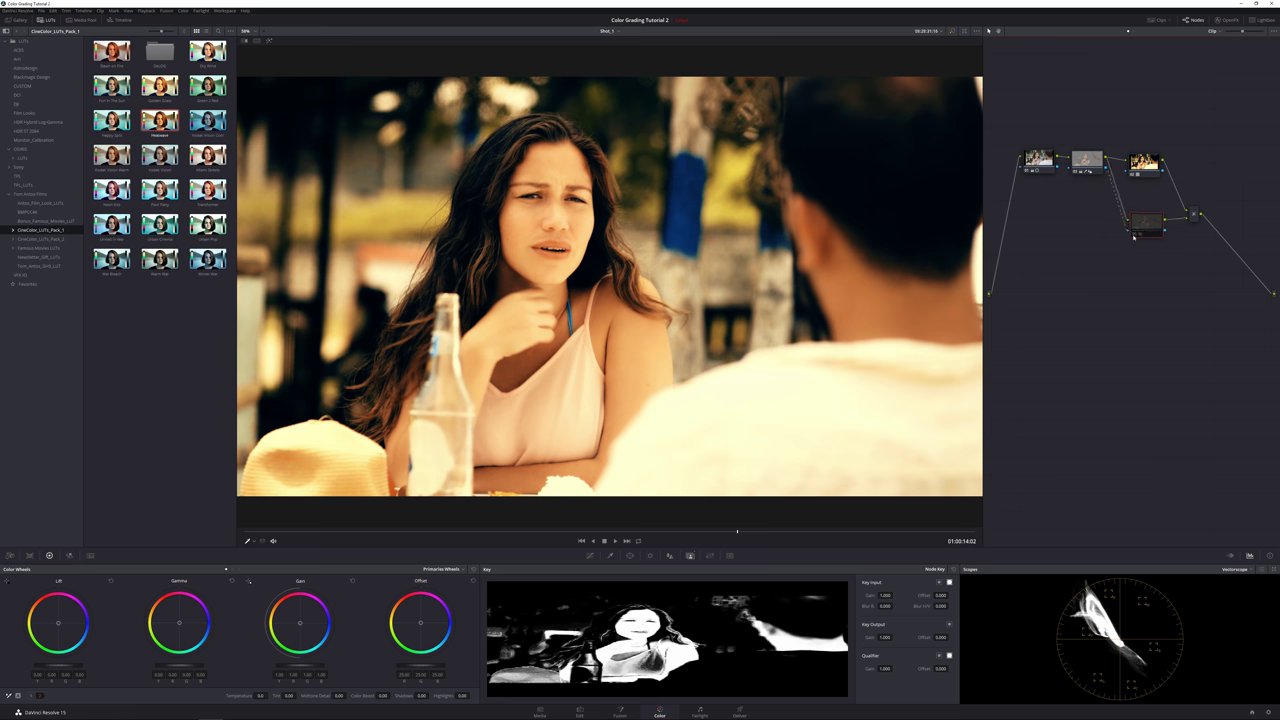
{"action": "key", "text": "ctrl+d"}
- Lower the Key Output gain of Corrector node 05 to about 0.5 and switch the node off to compare
{"action": "left_click_drag", "start_coordinate": [1143, 214], "coordinate": [1137, 211]}
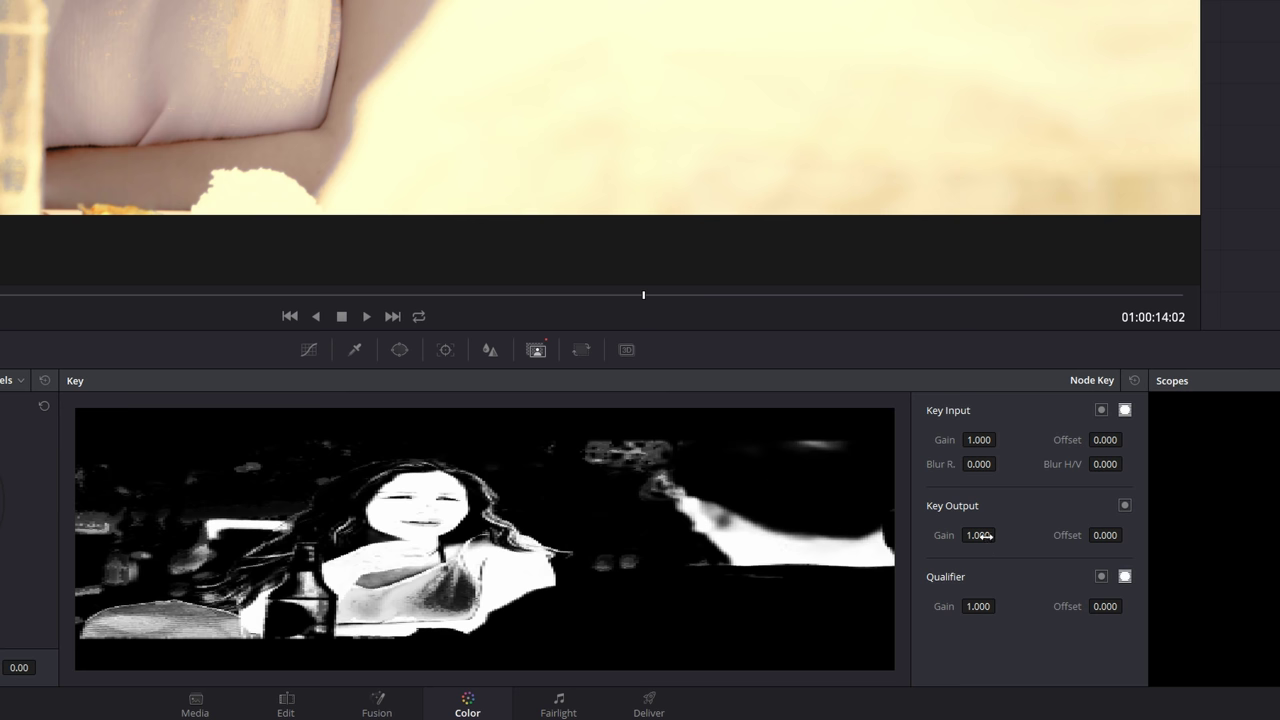
{"action": "left_click_drag", "start_coordinate": [982, 535], "coordinate": [999, 535]}
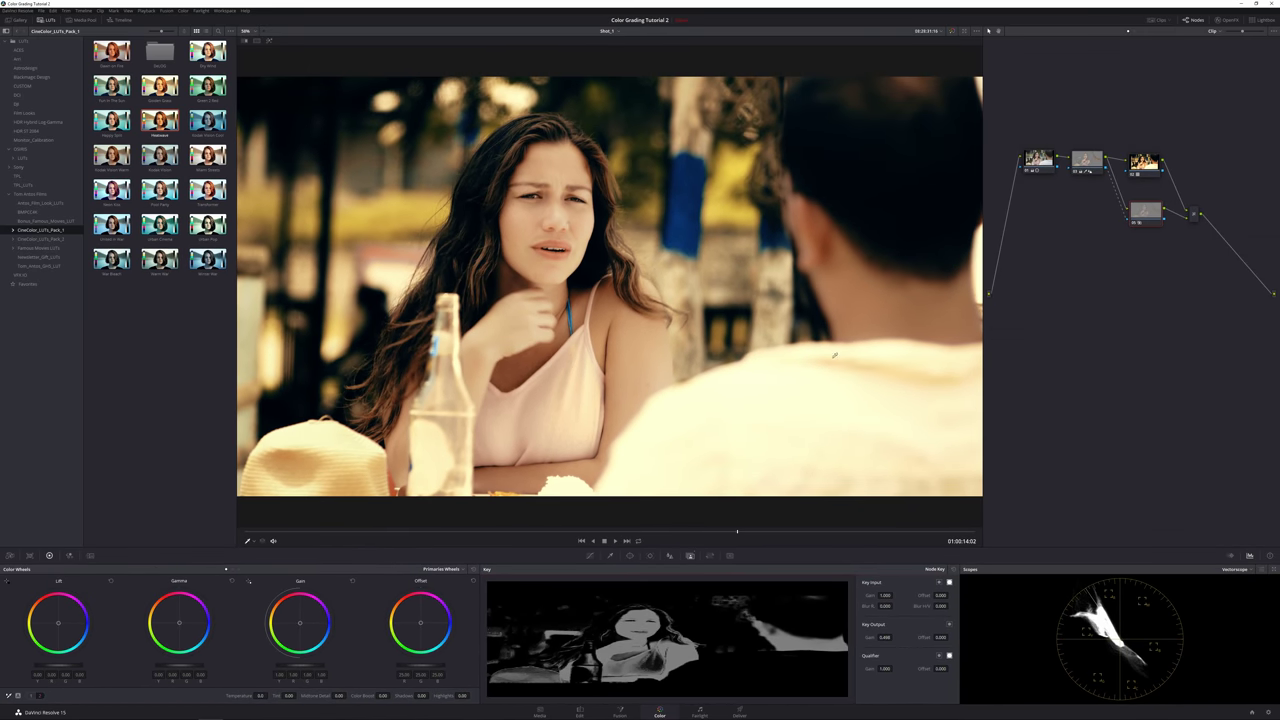
{"action": "left_click", "coordinate": [1133, 224]}
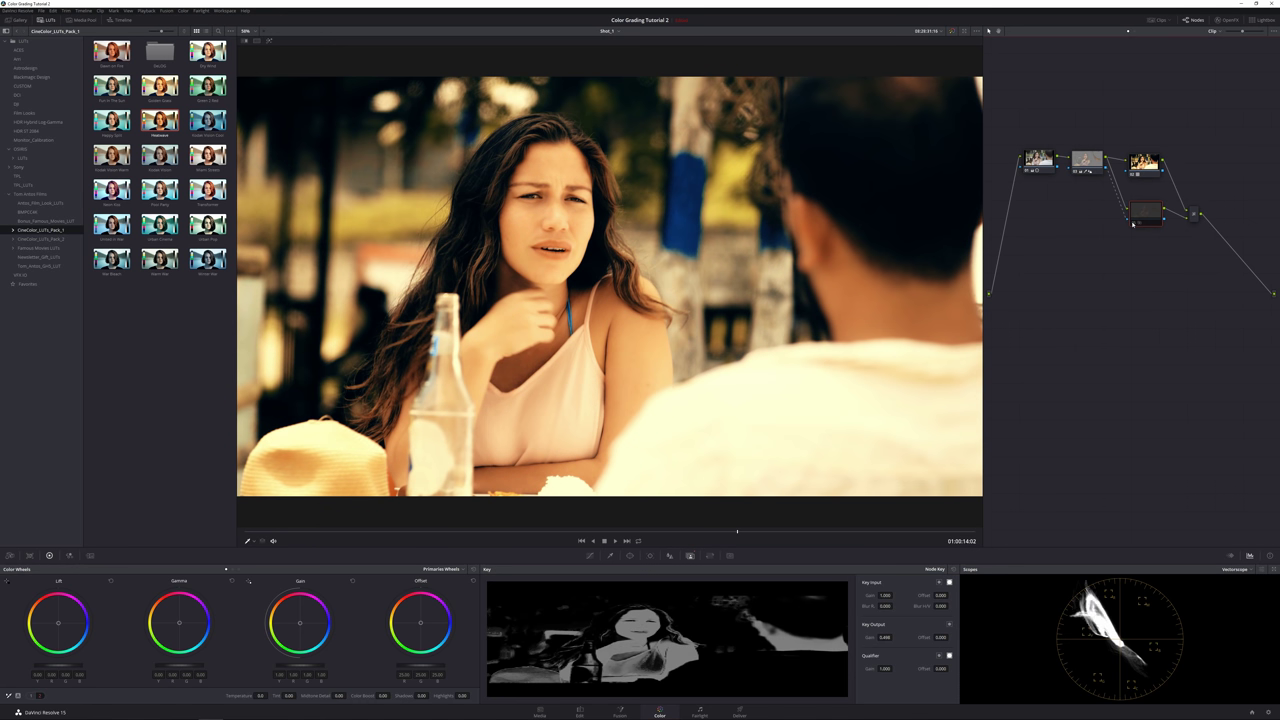
- Switch Corrector node 05 back on and space out the LUT node, node 05 and the Layer Mixer in the node graph
{"action": "left_click", "coordinate": [1133, 224]}
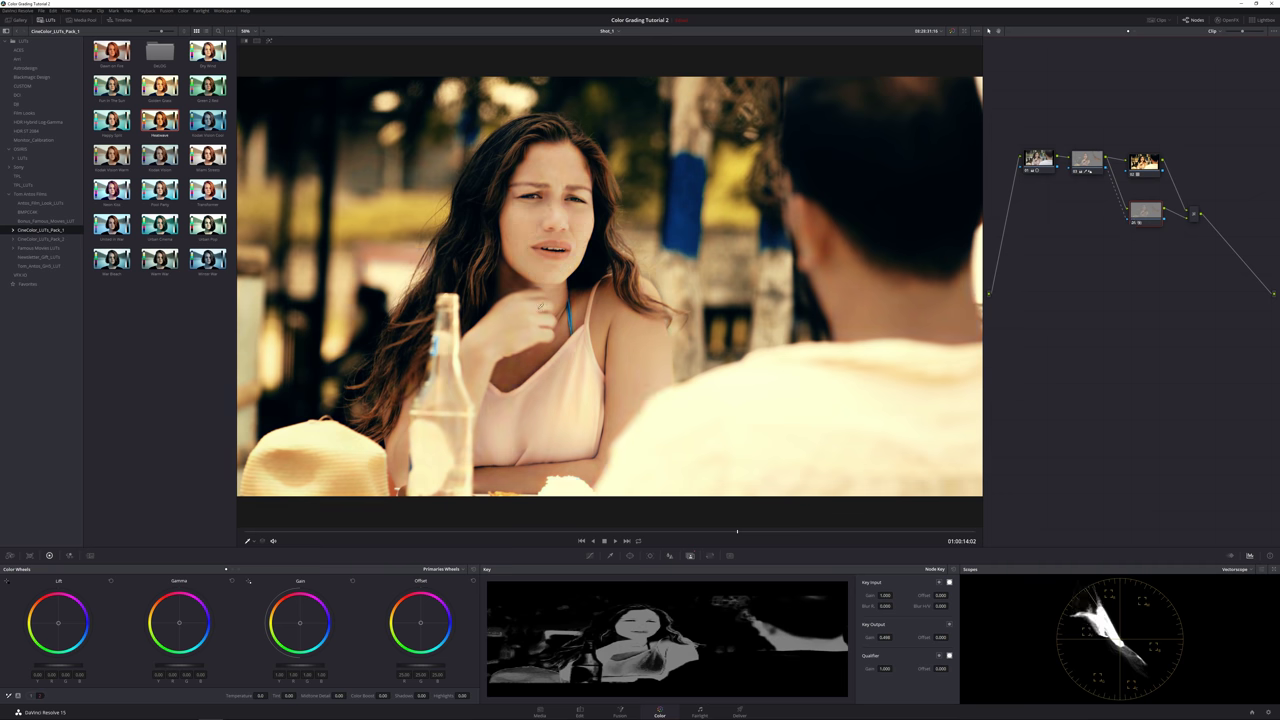
{"action": "left_click_drag", "start_coordinate": [1146, 173], "coordinate": [1151, 172]}
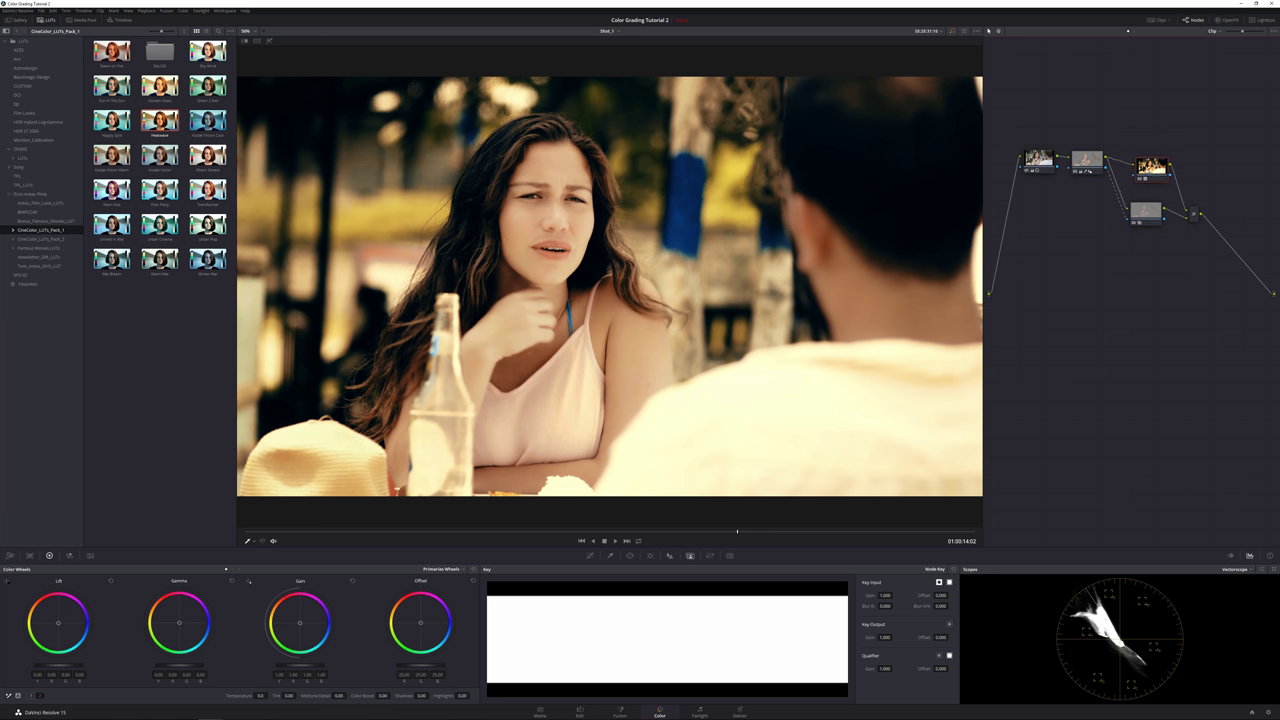
{"action": "left_click_drag", "start_coordinate": [1199, 215], "coordinate": [1218, 198]}
{"action": "left_click_drag", "start_coordinate": [1137, 212], "coordinate": [1142, 218]}
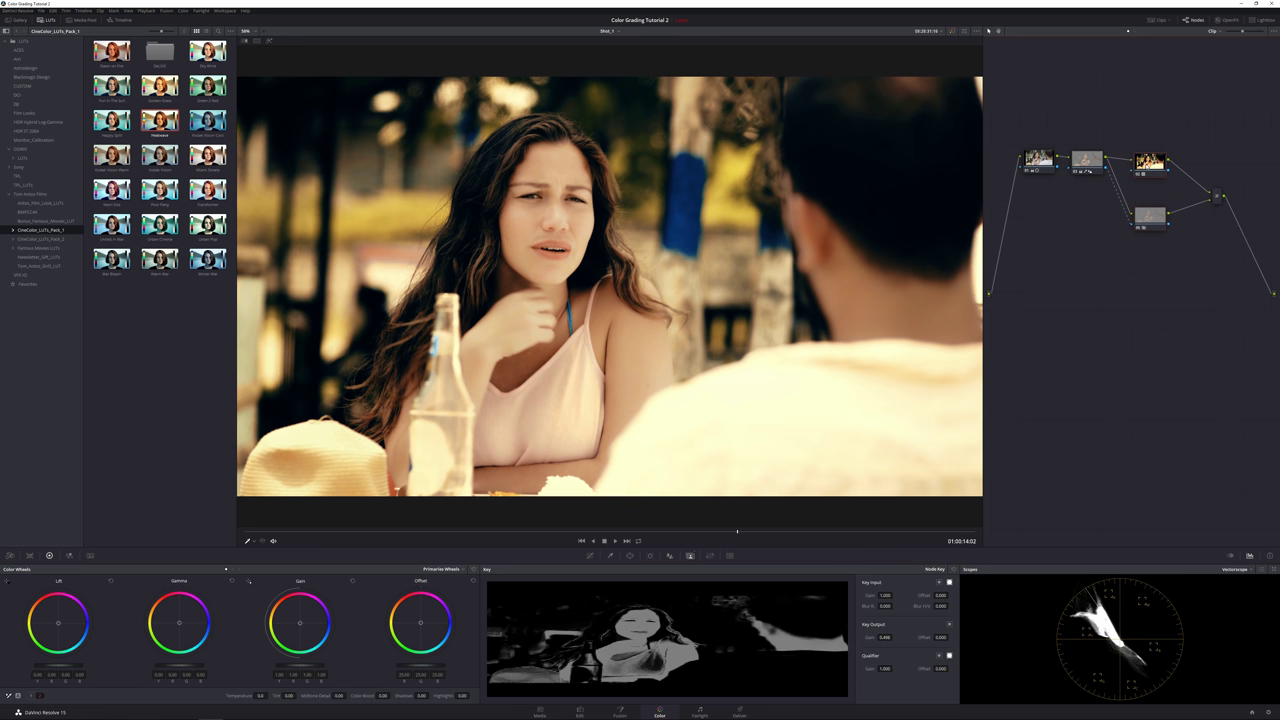
- Lower the Key Output gain of the Heatwave LUT node to about 0.84
{"action": "left_click", "coordinate": [1150, 162]}
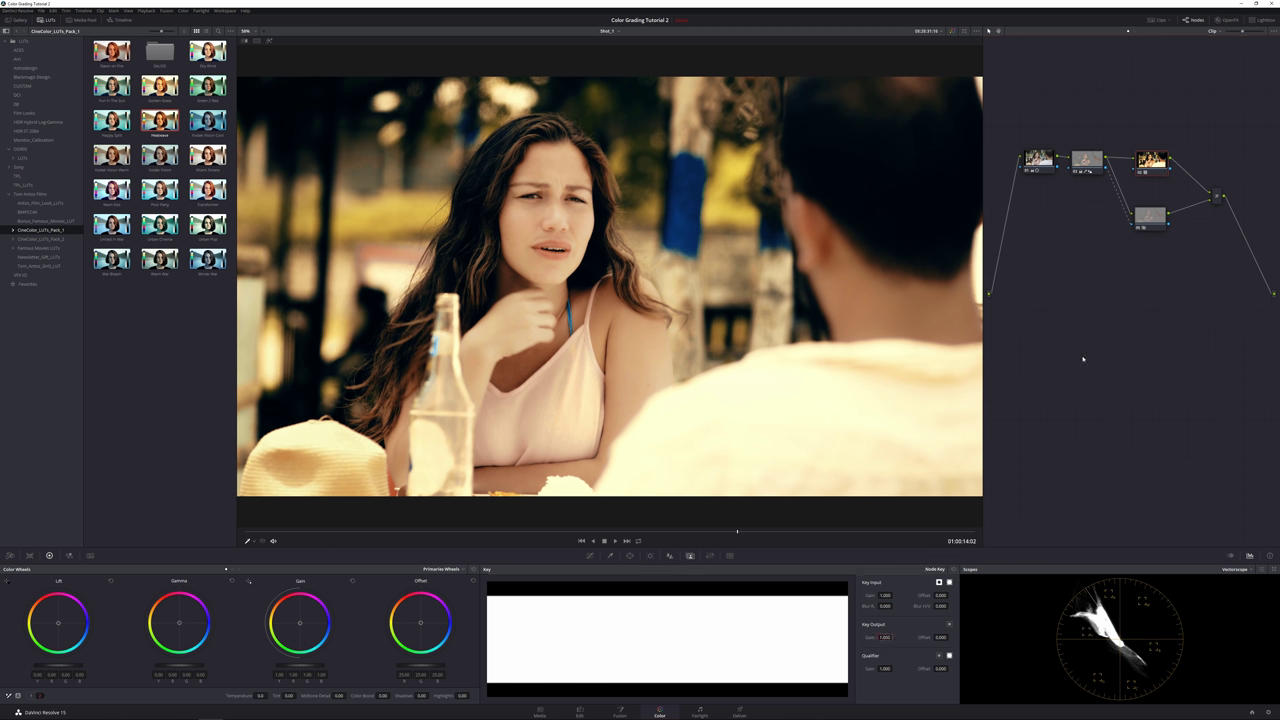
{"action": "left_click_drag", "start_coordinate": [1158, 169], "coordinate": [1163, 175]}
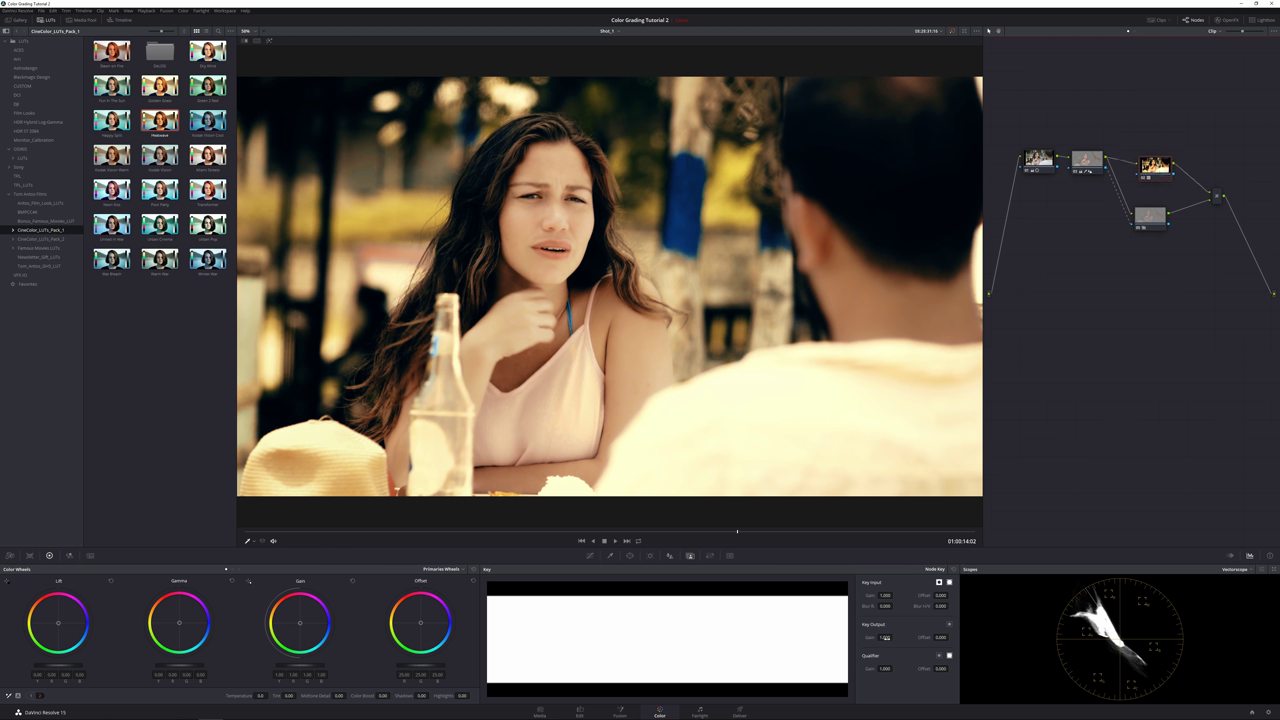
{"action": "left_click_drag", "start_coordinate": [885, 637], "coordinate": [830, 637]}
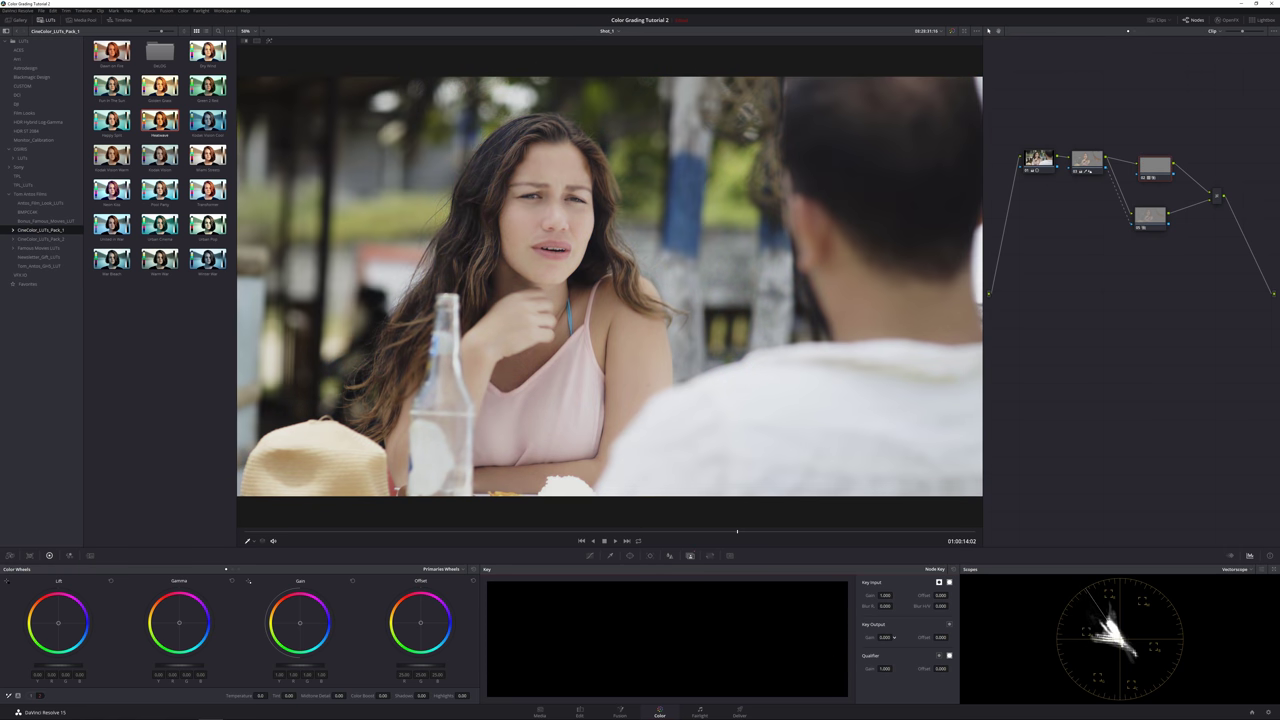
{"action": "left_click_drag", "start_coordinate": [893, 637], "coordinate": [894, 637]}
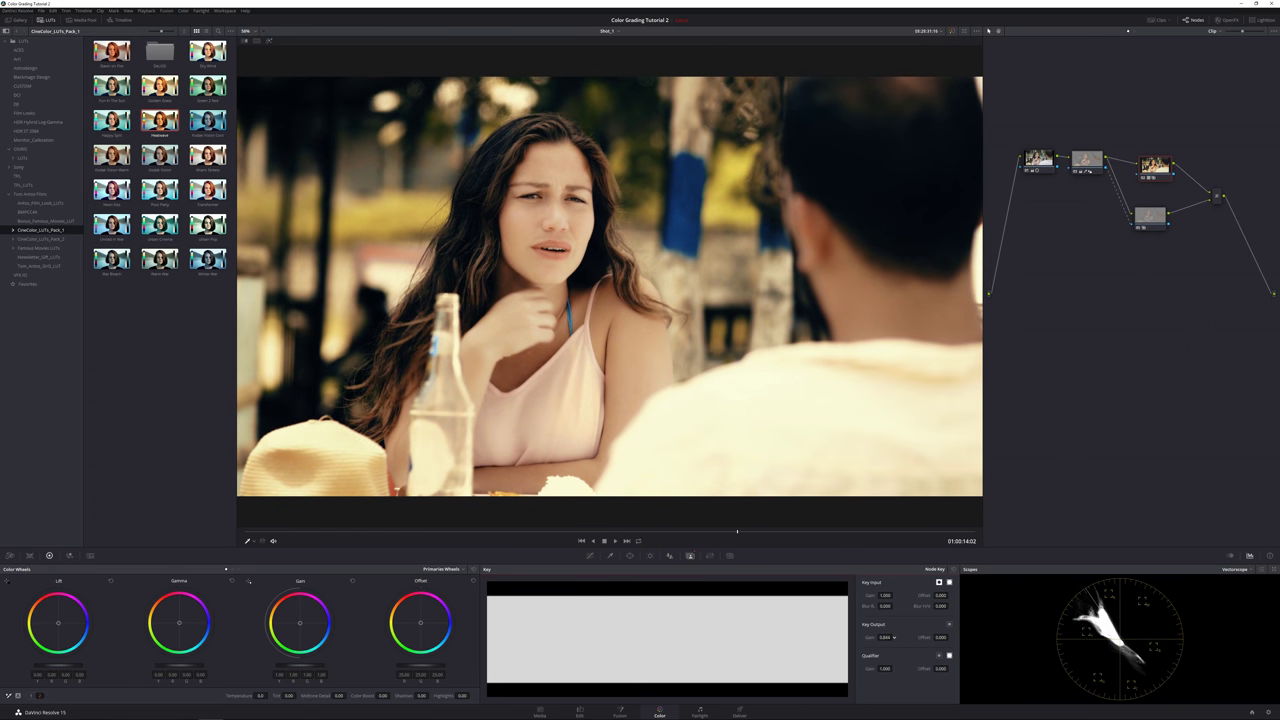
{"action": "double_click", "coordinate": [894, 637]}
- Compare the image with the Heatwave LUT node switched off and on
{"action": "left_click_drag", "start_coordinate": [1136, 172], "coordinate": [1152, 140]}
{"action": "key", "text": "ctrl+d"}
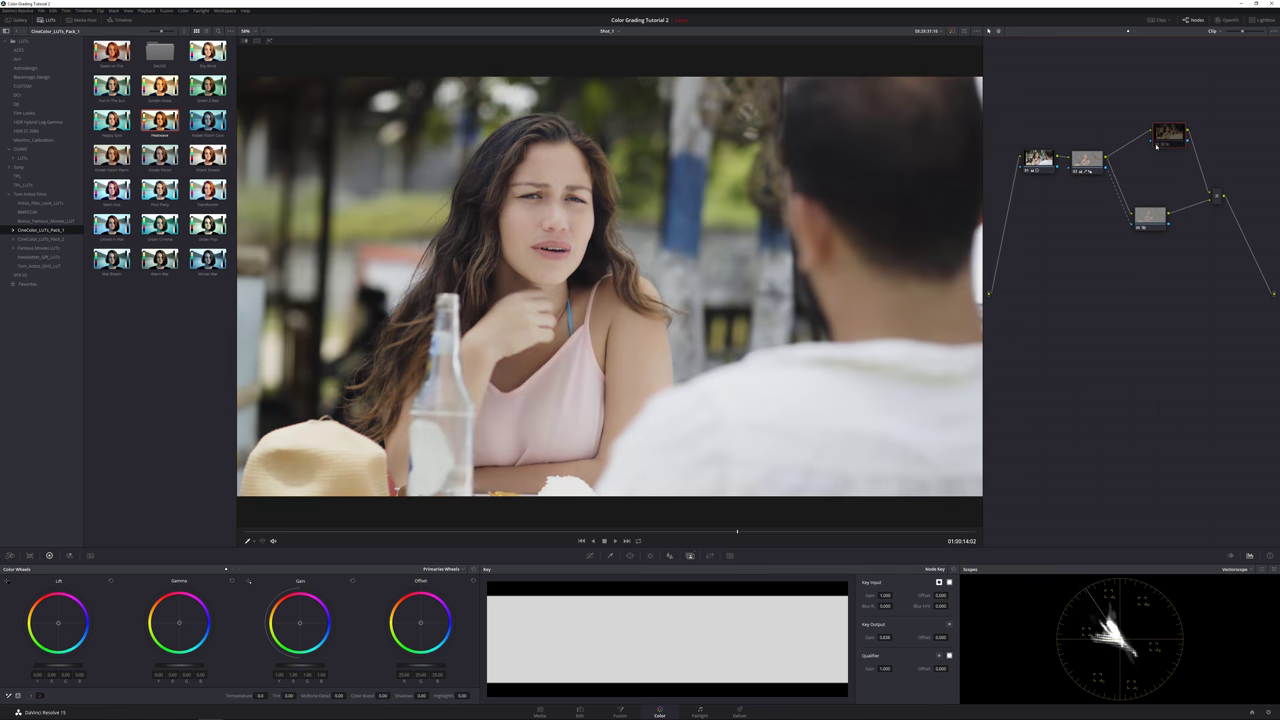
{"action": "key", "text": "ctrl+d"}
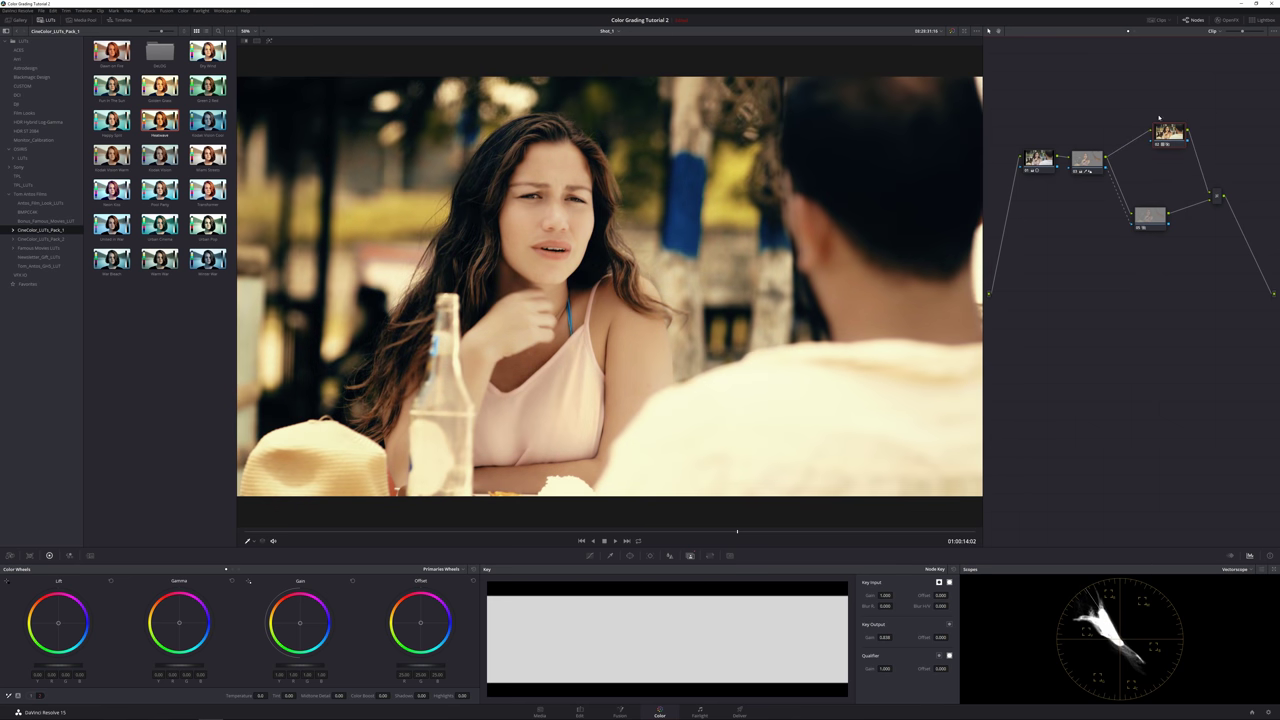
- Replace the Heatwave LUT with the Pool Party LUT and, with Corrector node 05 off, raise the LUT node's Key Output gain to about 1
{"action": "left_click_drag", "start_coordinate": [1160, 144], "coordinate": [1151, 172]}
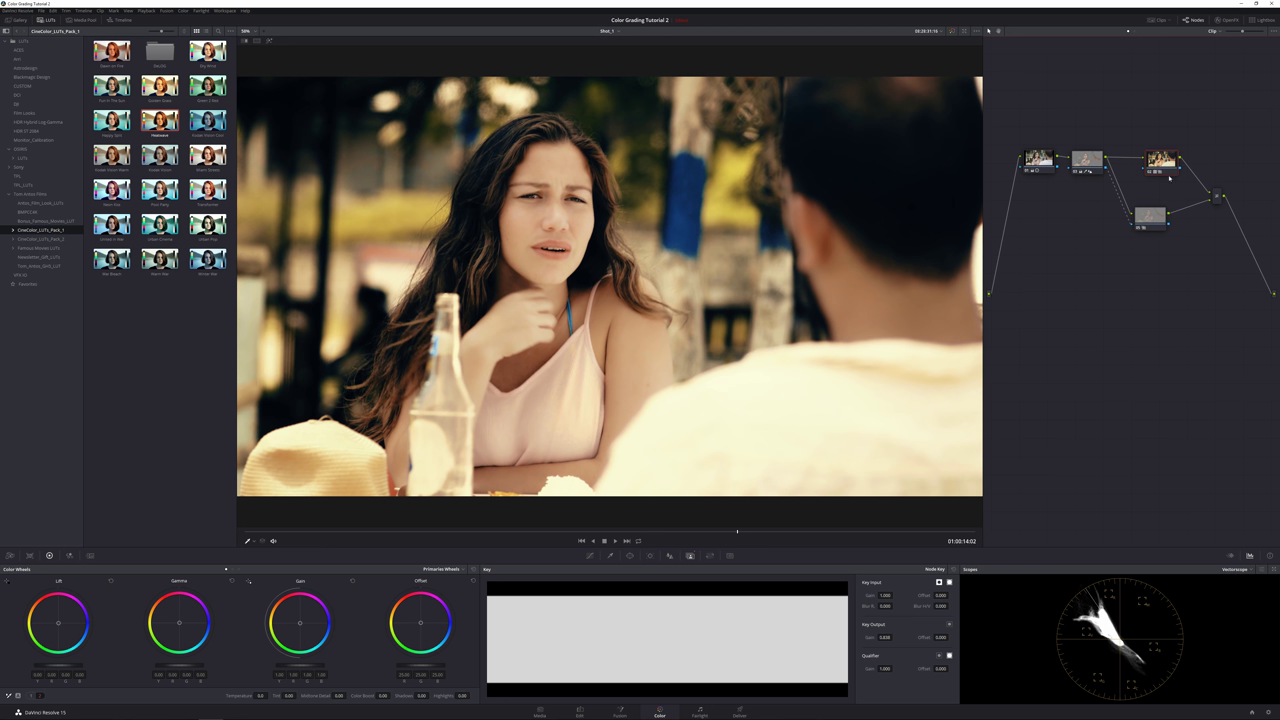
{"action": "left_click_drag", "start_coordinate": [1151, 172], "coordinate": [1147, 169]}
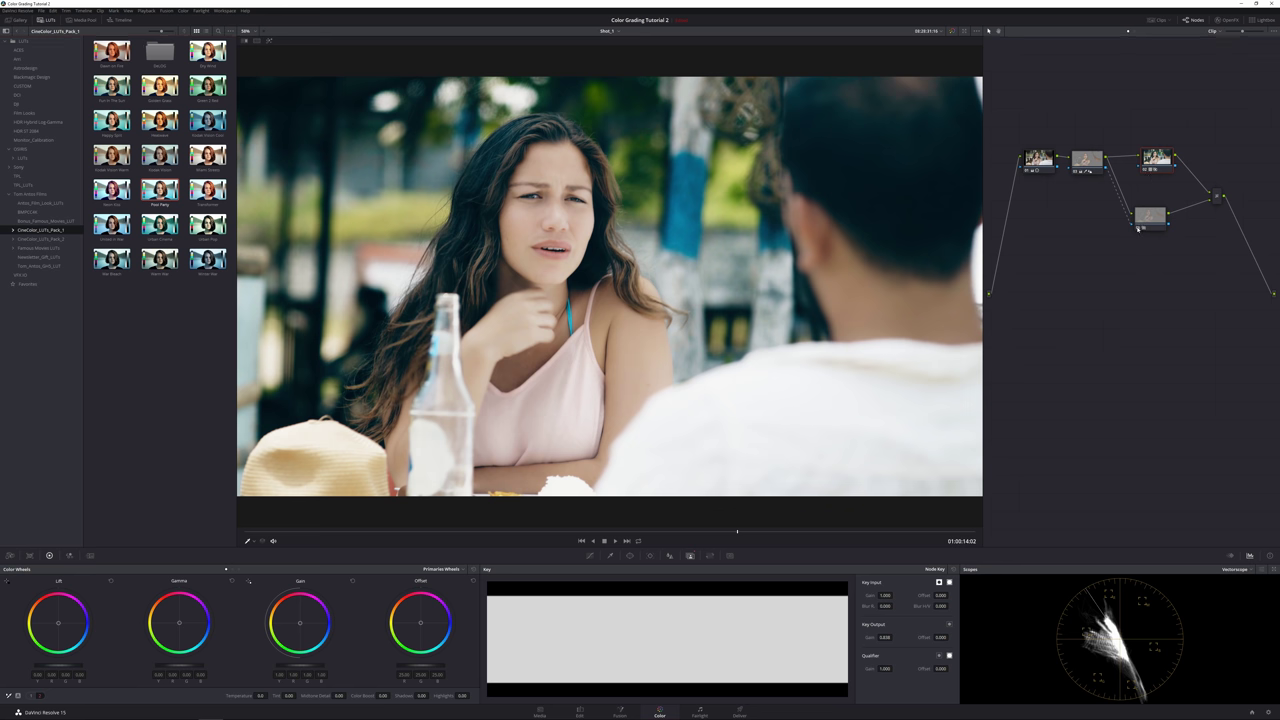
{"action": "left_click", "coordinate": [1138, 228]}
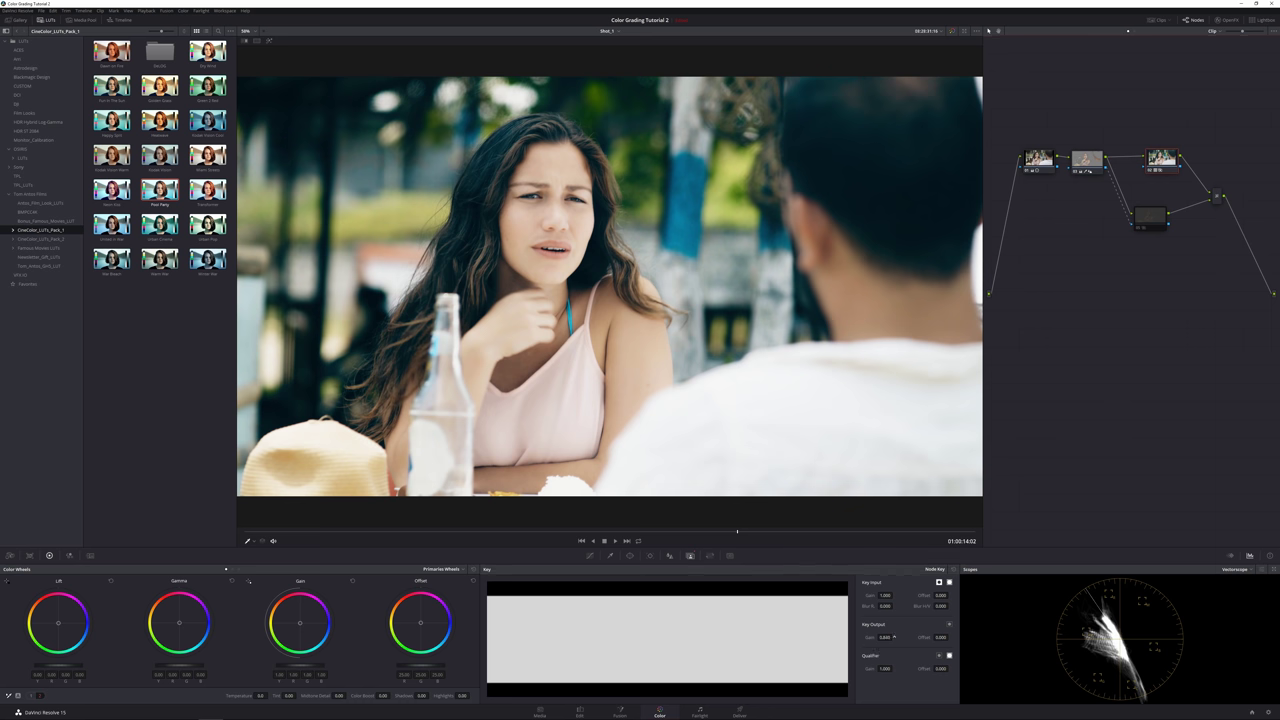
{"action": "left_click_drag", "start_coordinate": [893, 637], "coordinate": [893, 637]}
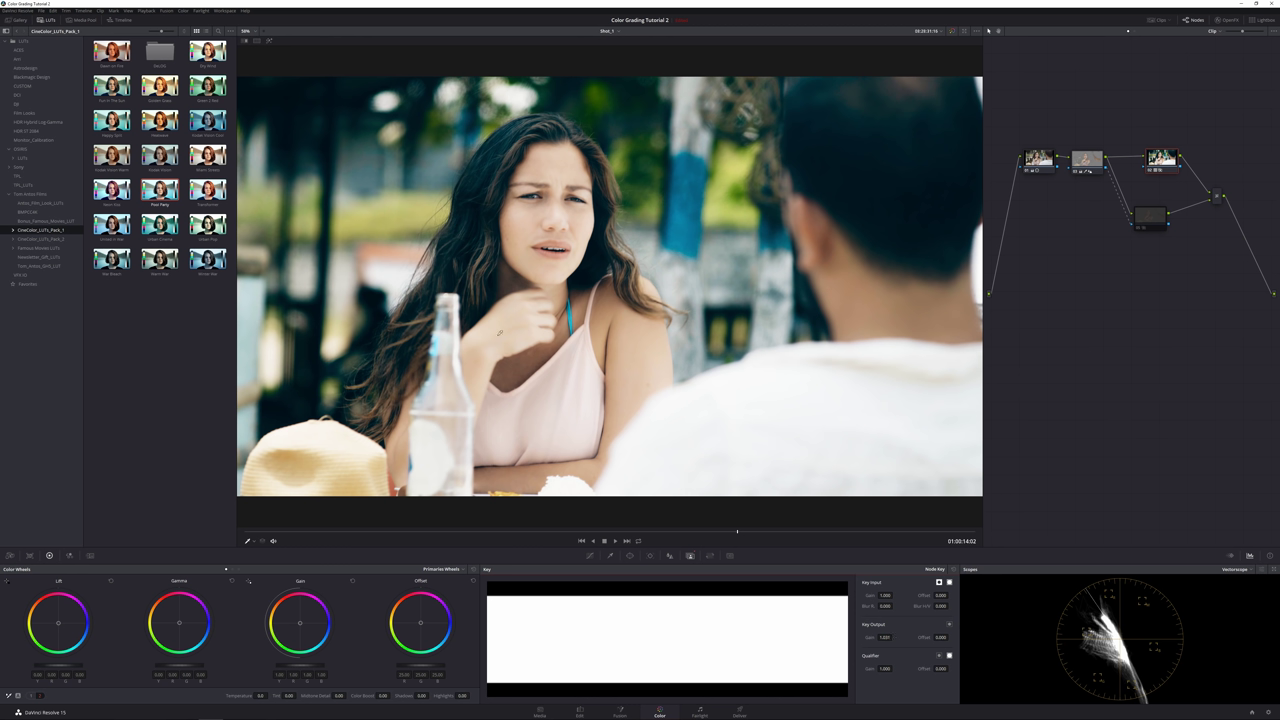
- Switch Corrector node 05 back on and raise its Key Output gain to 0.777
{"action": "mouse_move", "coordinate": [1135, 225]}
{"action": "left_mouse_down"}
{"action": "mouse_move", "coordinate": [1162, 225]}
{"action": "mouse_move", "coordinate": [1154, 233]}
{"action": "left_mouse_up"}
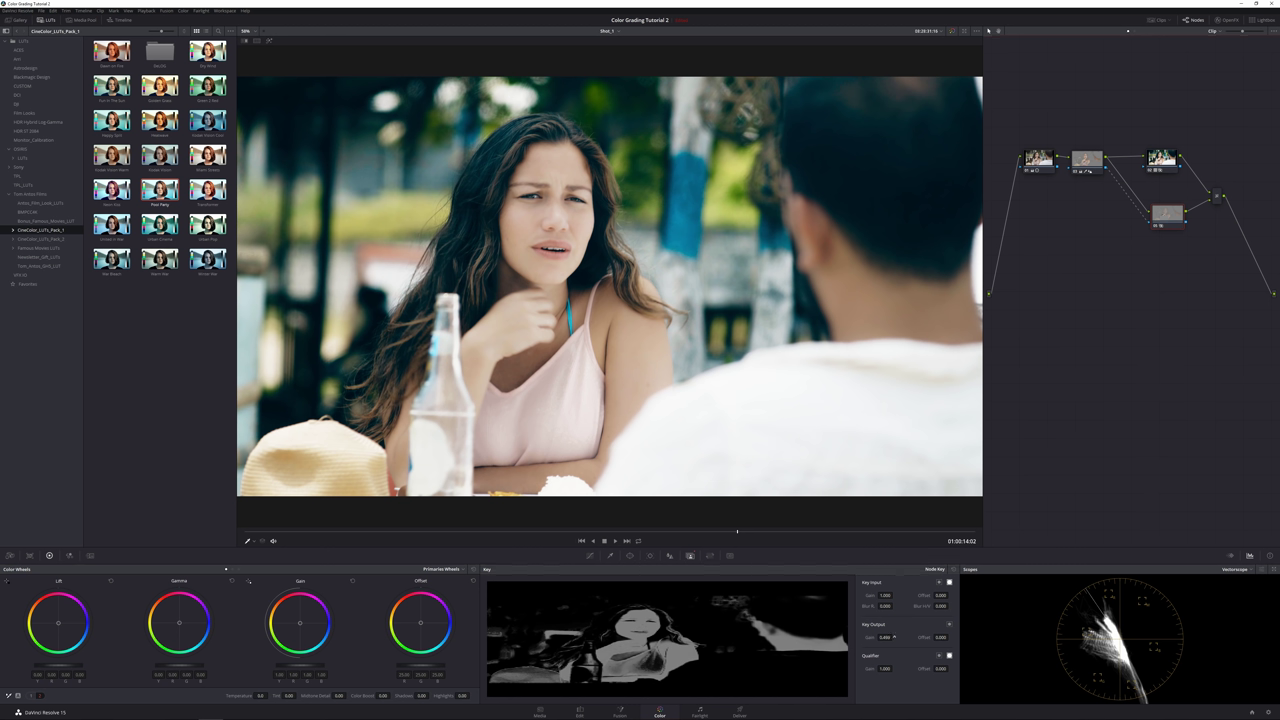
{"action": "left_click_drag", "start_coordinate": [894, 636], "coordinate": [886, 637]}
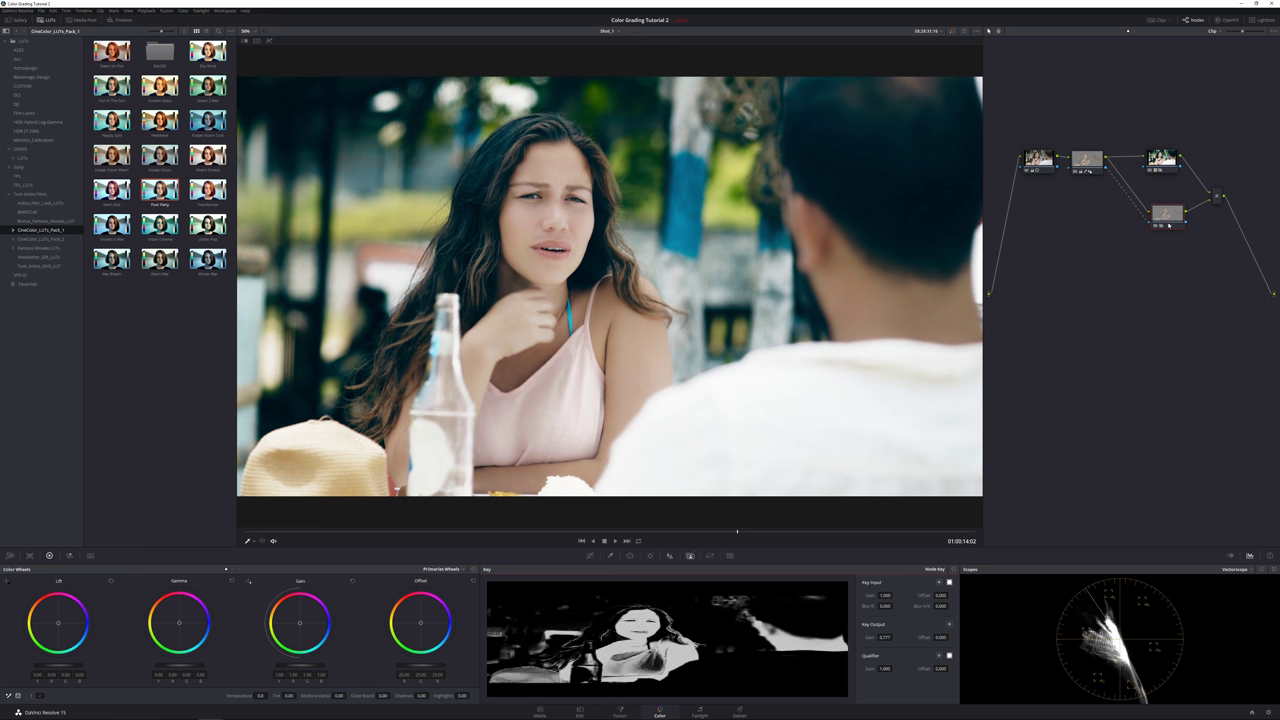
{"action": "left_click_drag", "start_coordinate": [1169, 225], "coordinate": [1154, 218]}
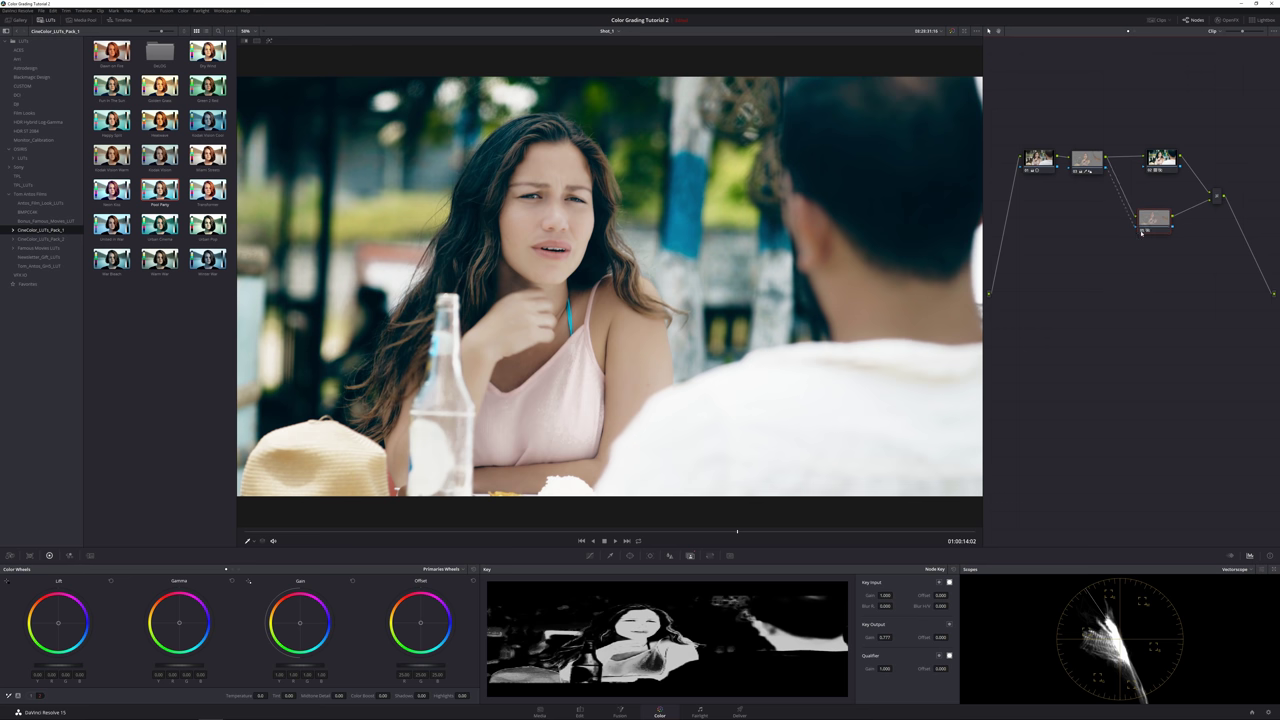
- Switch off Corrector node 05 and skin node 03 to compare the image without the skin adjustments
{"action": "left_click", "coordinate": [1141, 232]}
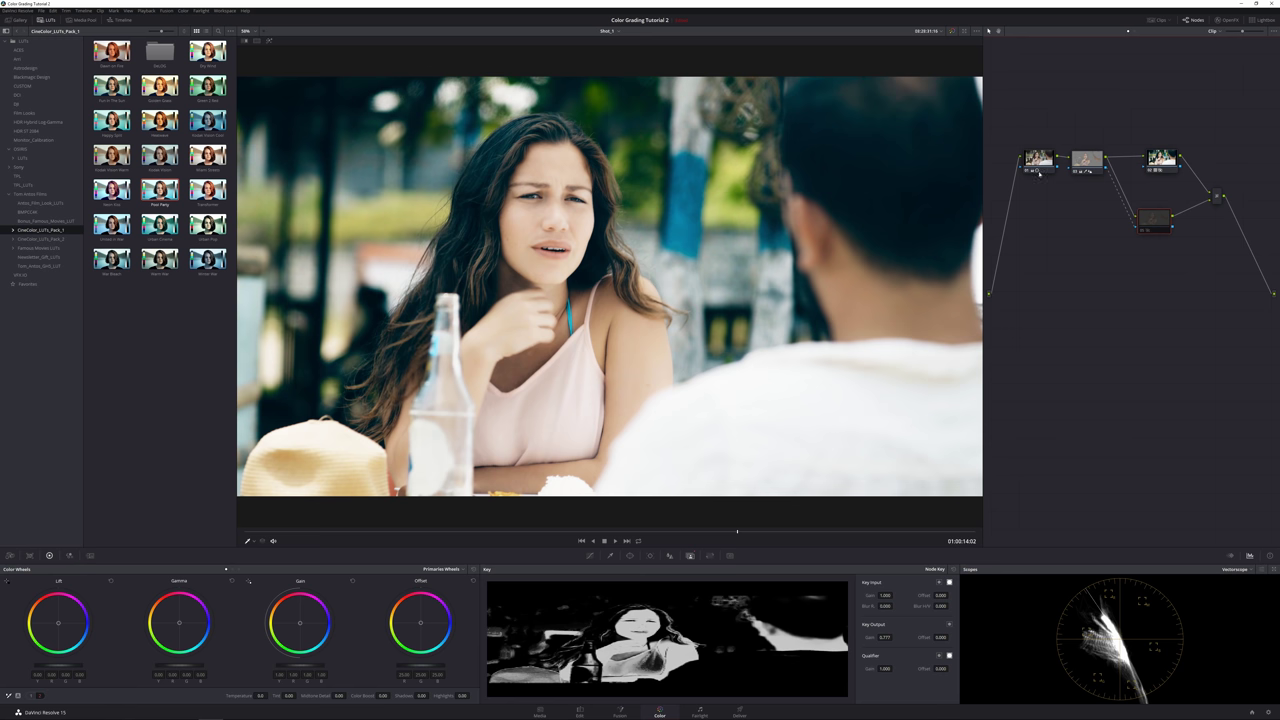
{"action": "left_click", "coordinate": [1075, 171]}
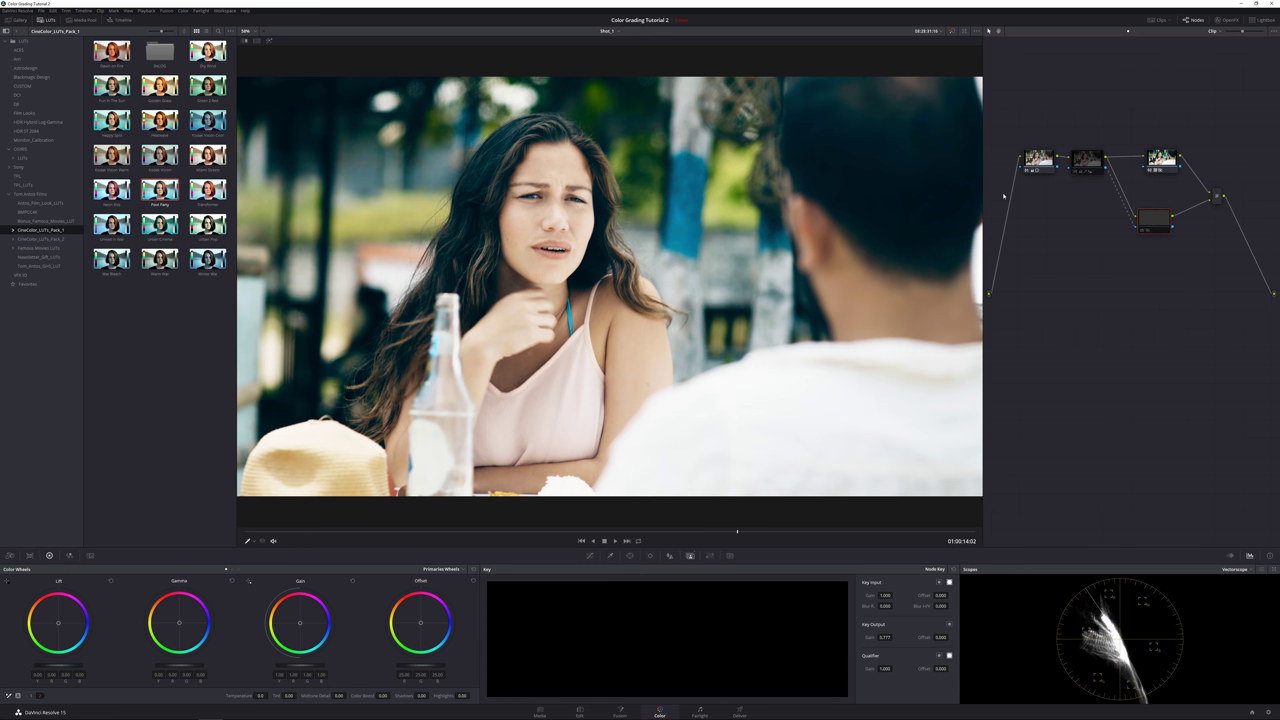